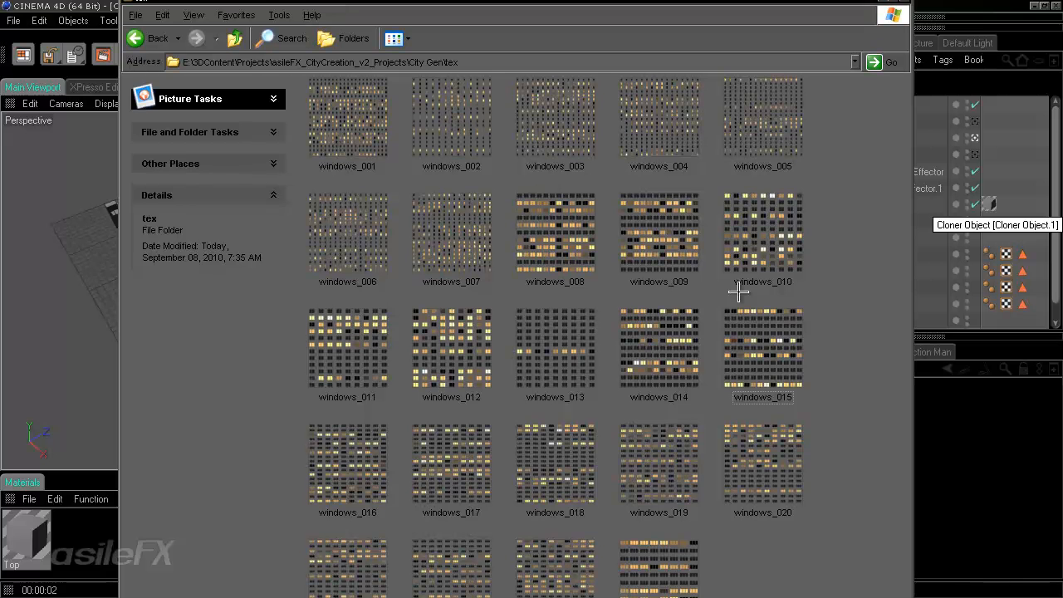
Browse the window textures in the tex folder, create a material from windows_001, and close the folder window
left_click_drag(710, 6, 708, 7)
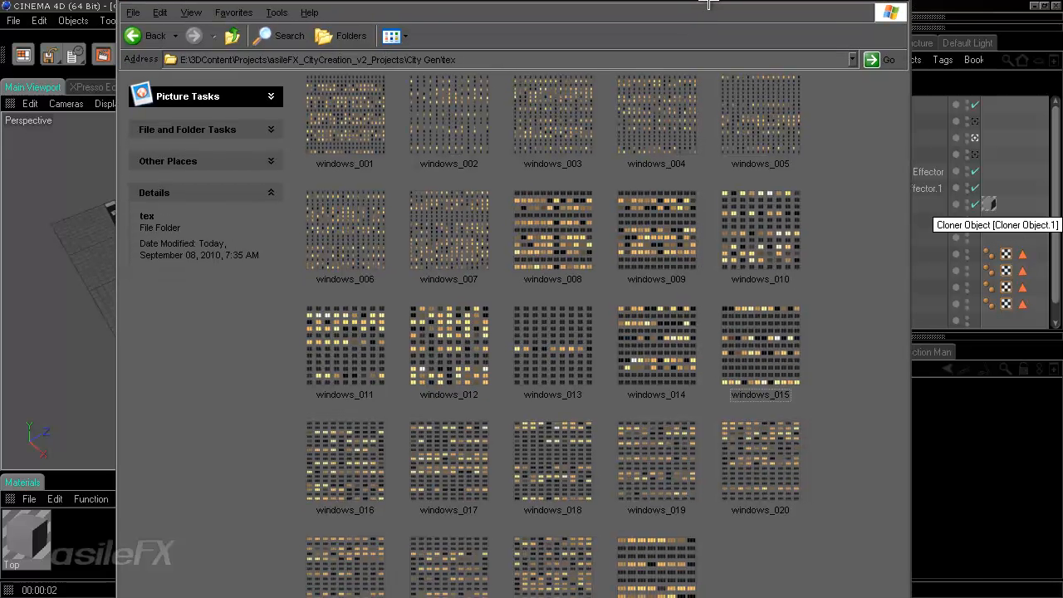
mouse_move(840, 5)
left_mouse_down()
mouse_move(840, 52)
mouse_move(845, 2)
left_mouse_up()
scroll(835, 326, "down", 1)
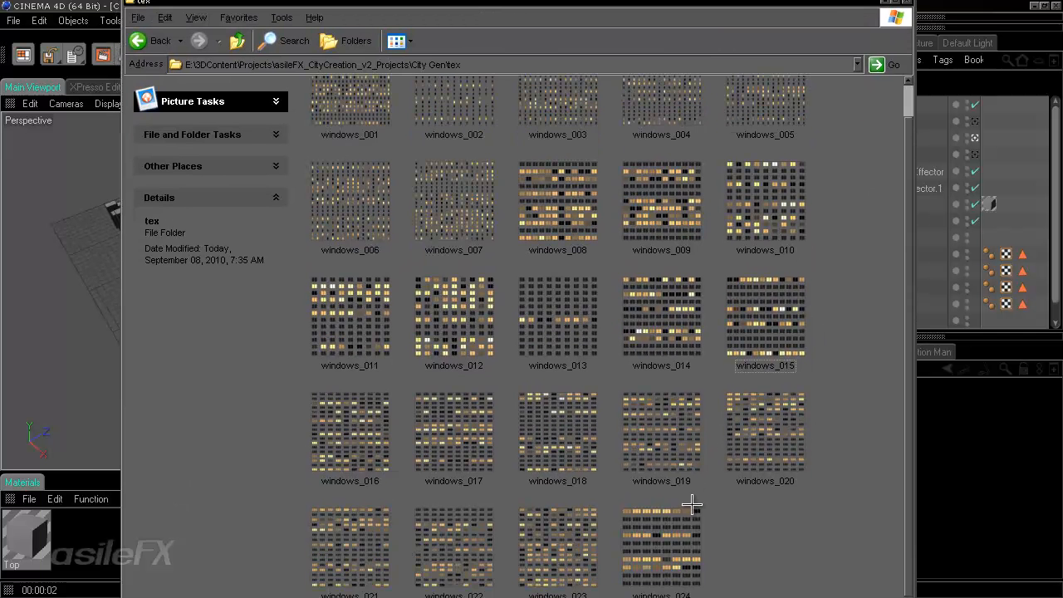
scroll(692, 504, "up", 1)
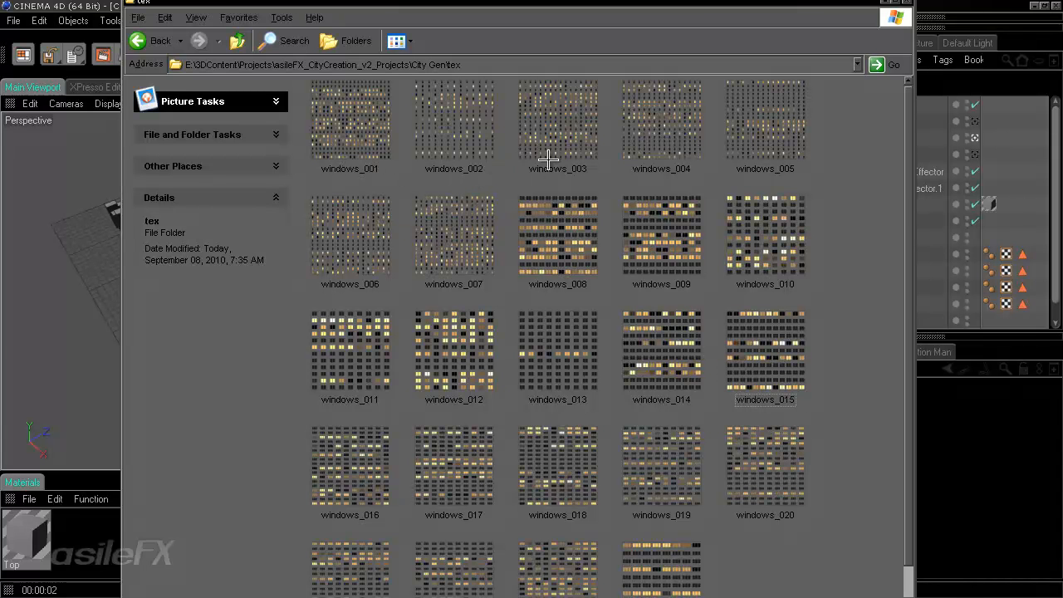
scroll(581, 191, "down", 1)
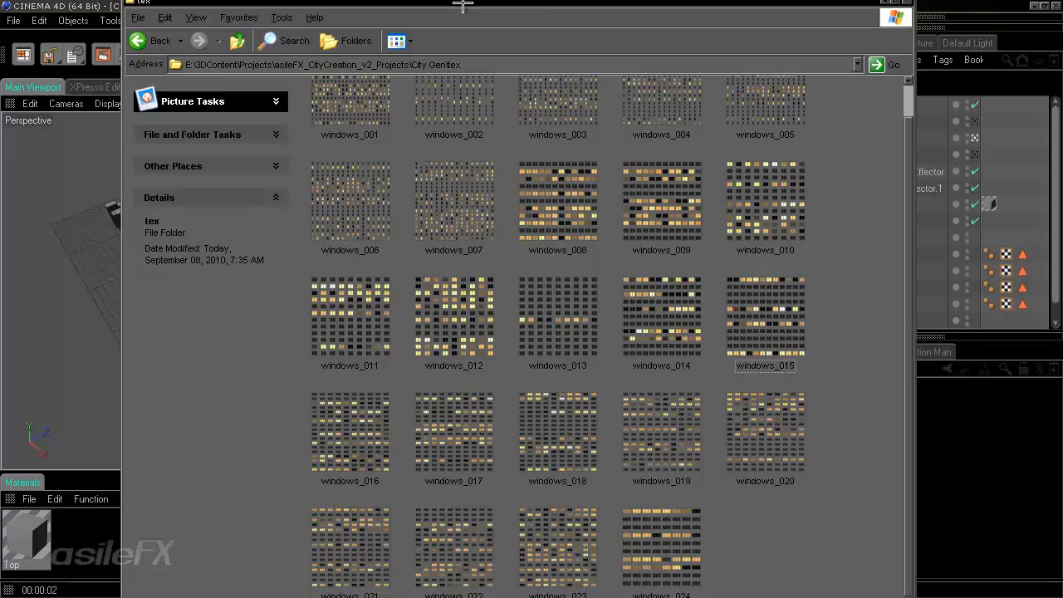
left_click_drag(436, 8, 574, 48)
left_click_drag(476, 141, 214, 558)
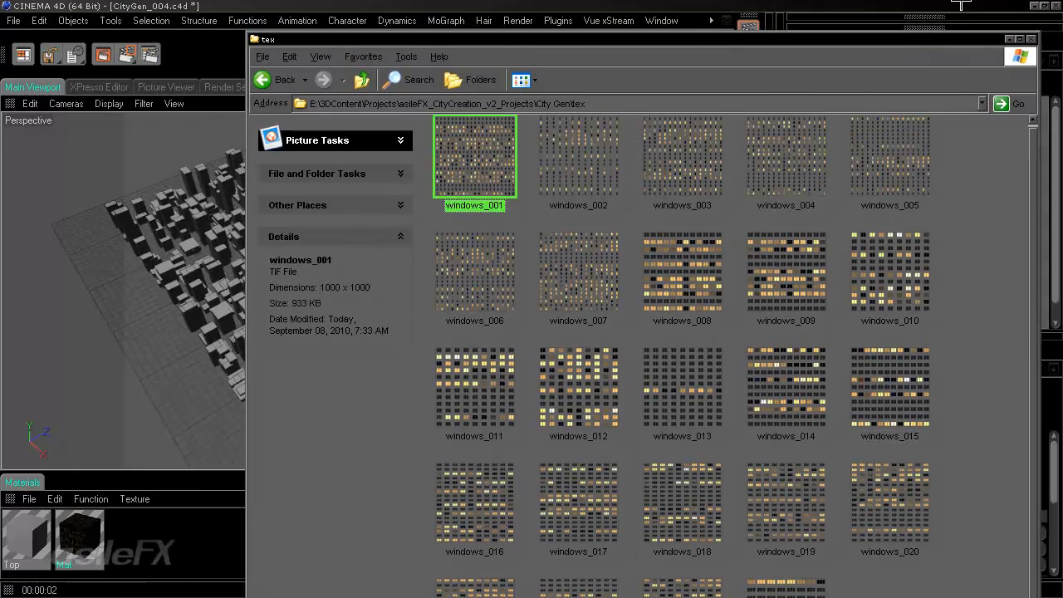
left_click(1031, 39)
Create a new material and name it Buildings
double_click(283, 549)
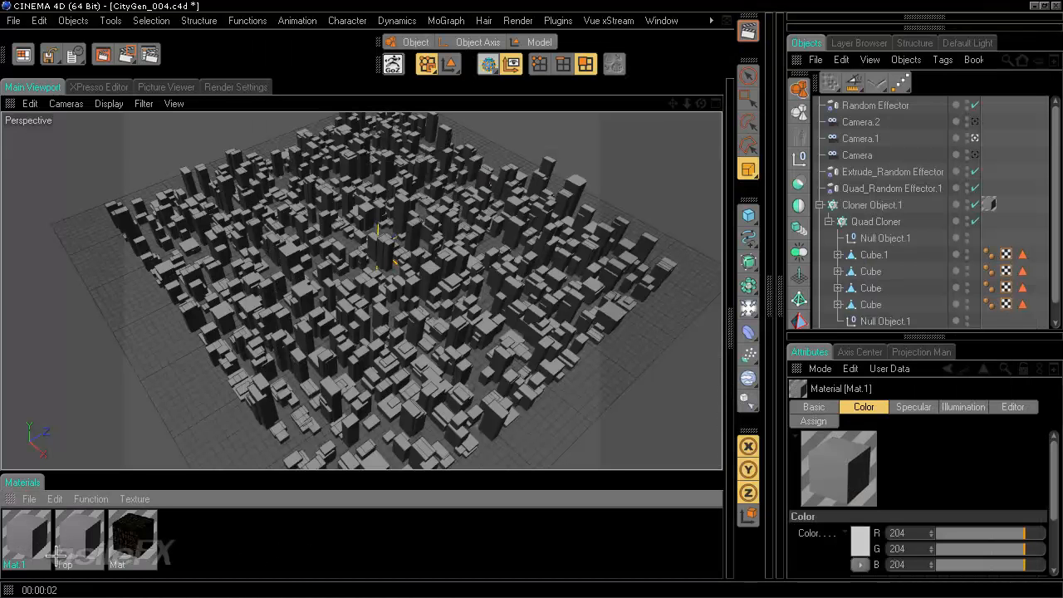
double_click(13, 564)
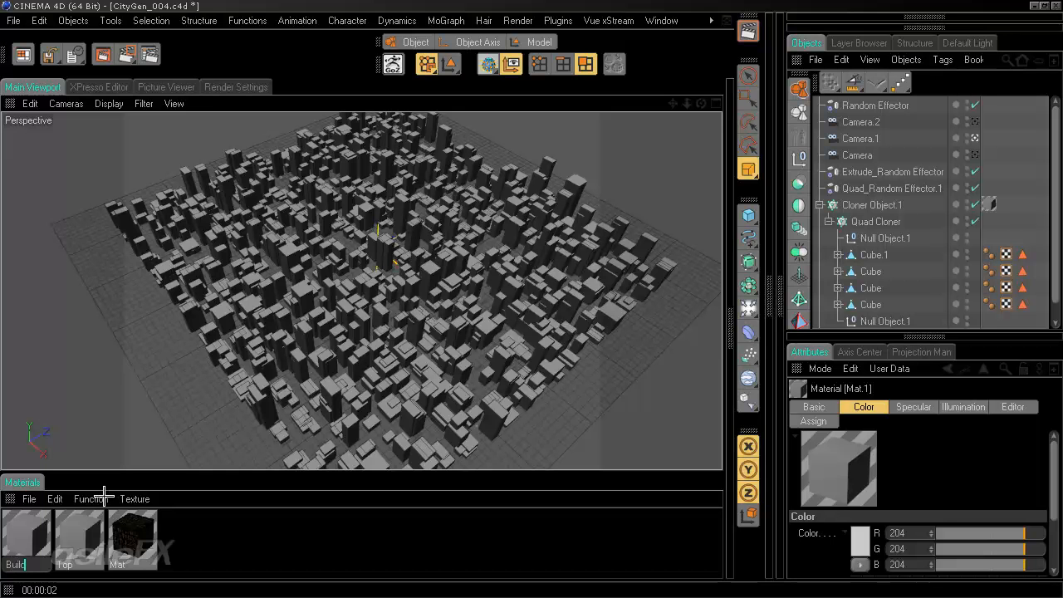
type("ings")
key("Return")
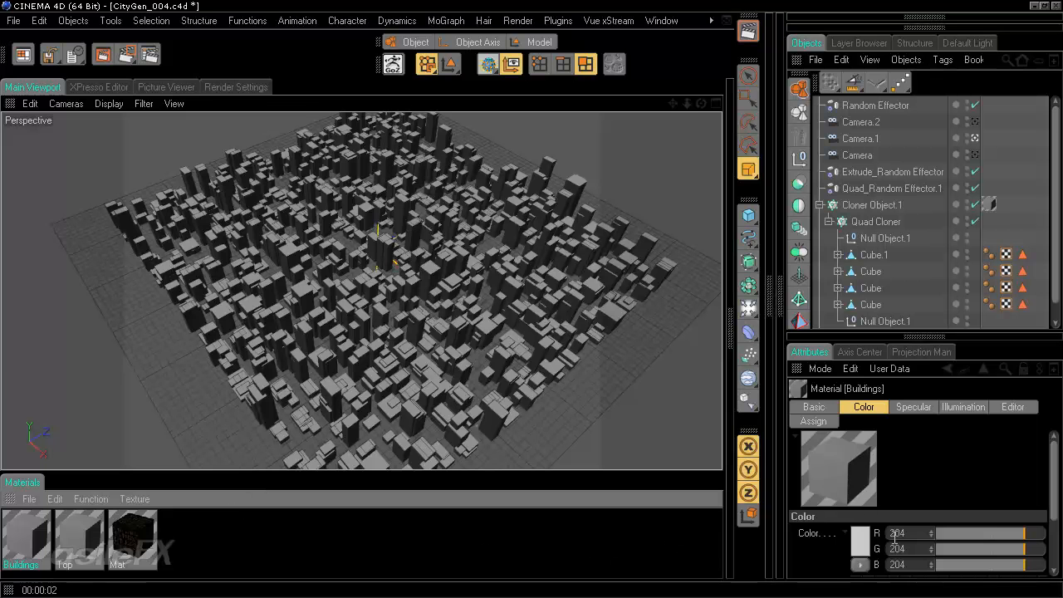
Set the Buildings material's color to RGB 120, 134, 129 and apply it to Cloner Object.1 ahead of the Top texture tag
left_click(860, 540)
left_click(875, 456)
left_click_drag(875, 456, 893, 457)
left_click(789, 496)
left_click_drag(789, 498, 782, 503)
left_click(892, 461)
left_click(901, 582)
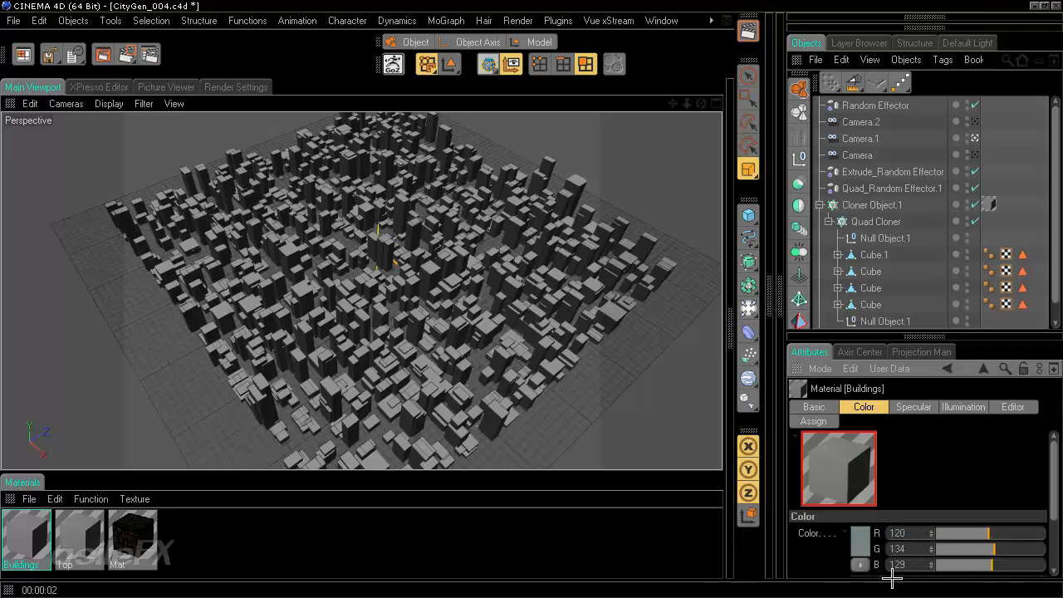
left_click_drag(874, 211, 878, 207)
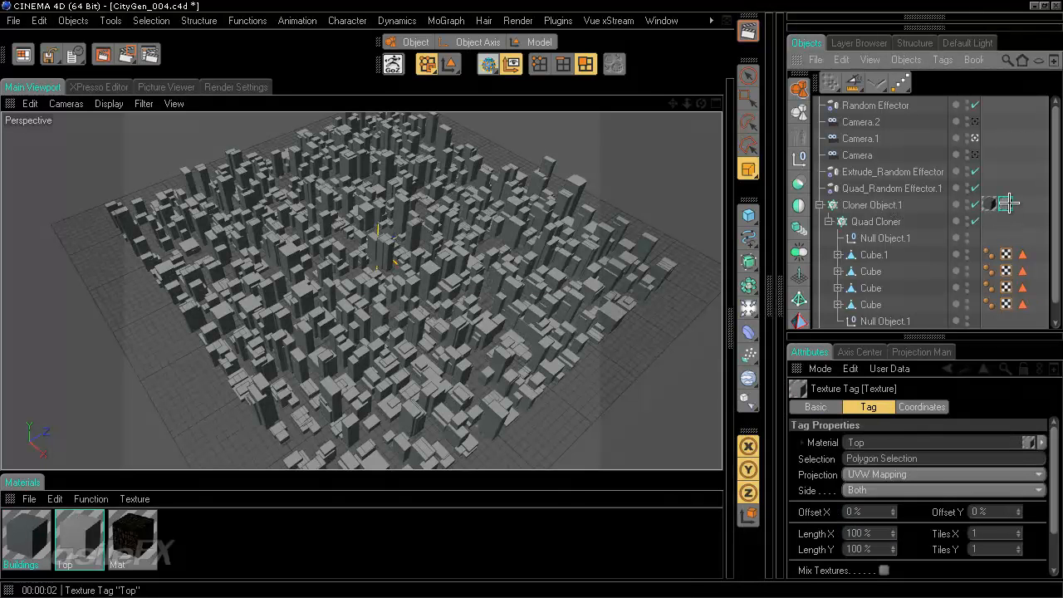
left_click(372, 536)
Enable Diffusion on the Buildings material and set its brightness to 52%
left_click(48, 538)
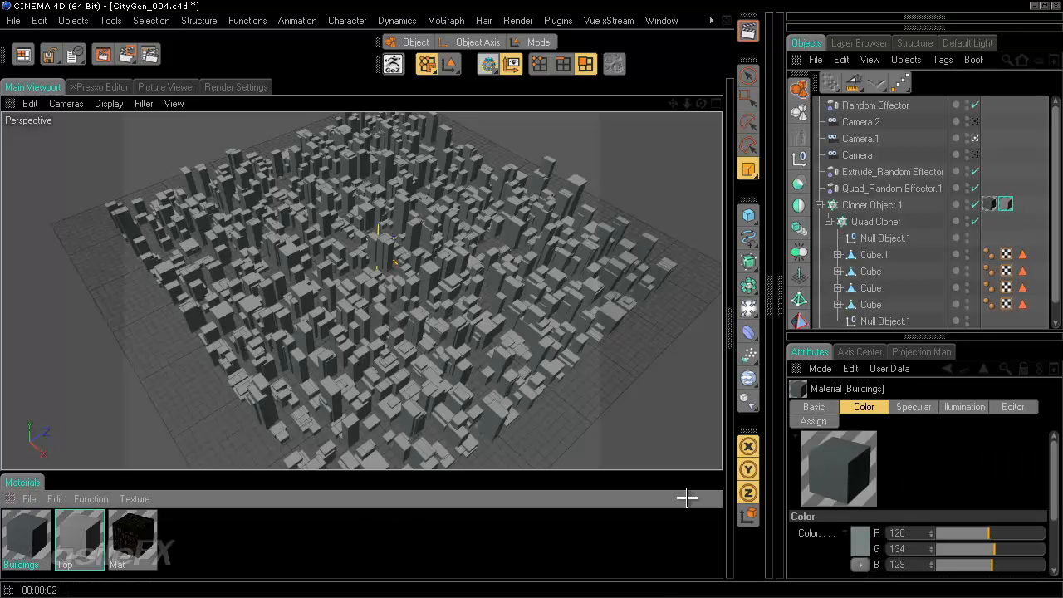
left_click(815, 406)
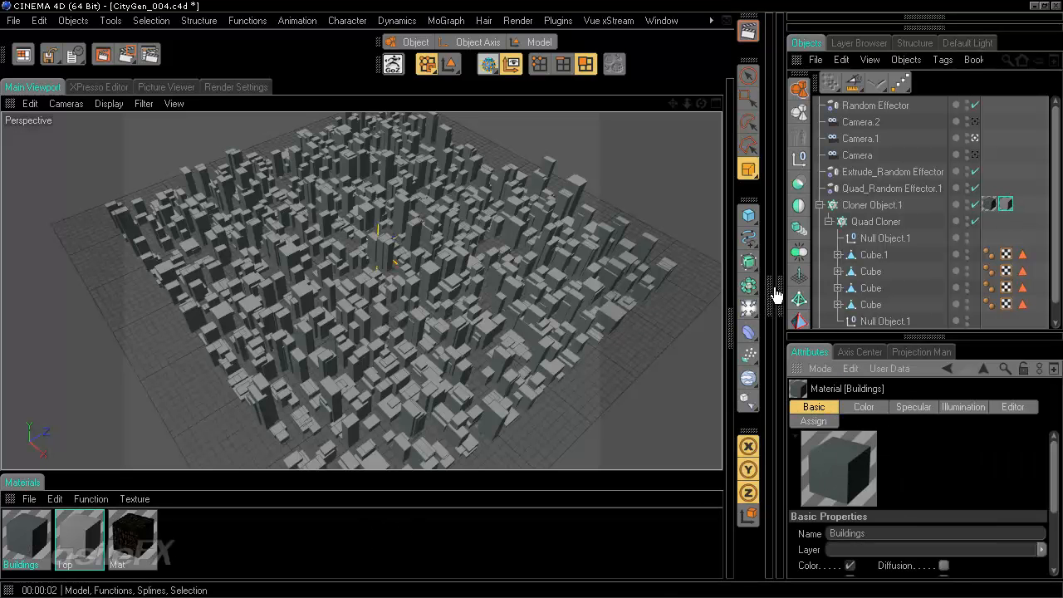
left_click(748, 332)
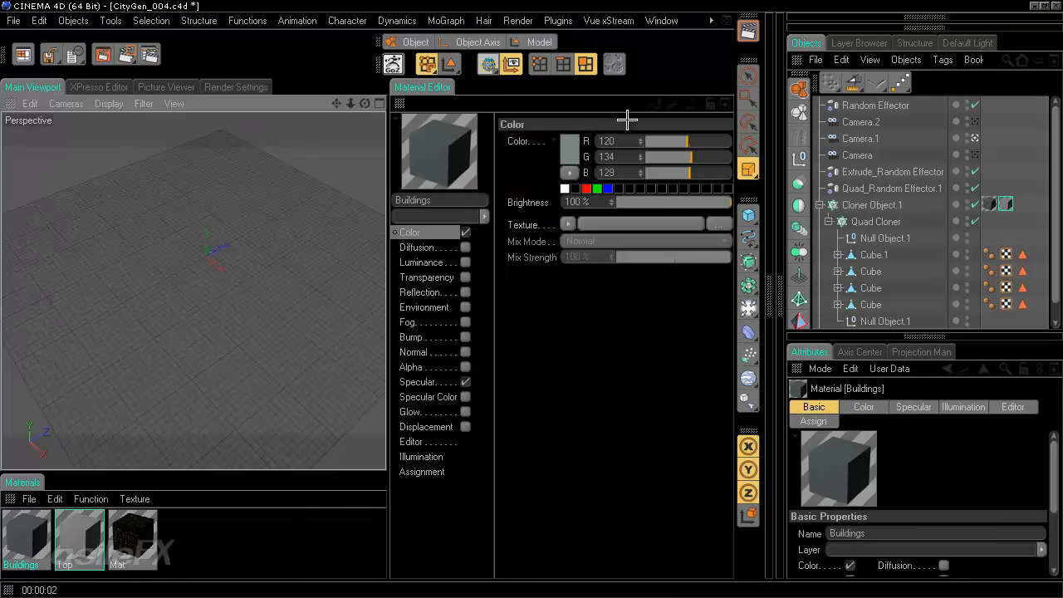
left_click(465, 247)
left_click_drag(679, 145, 686, 147)
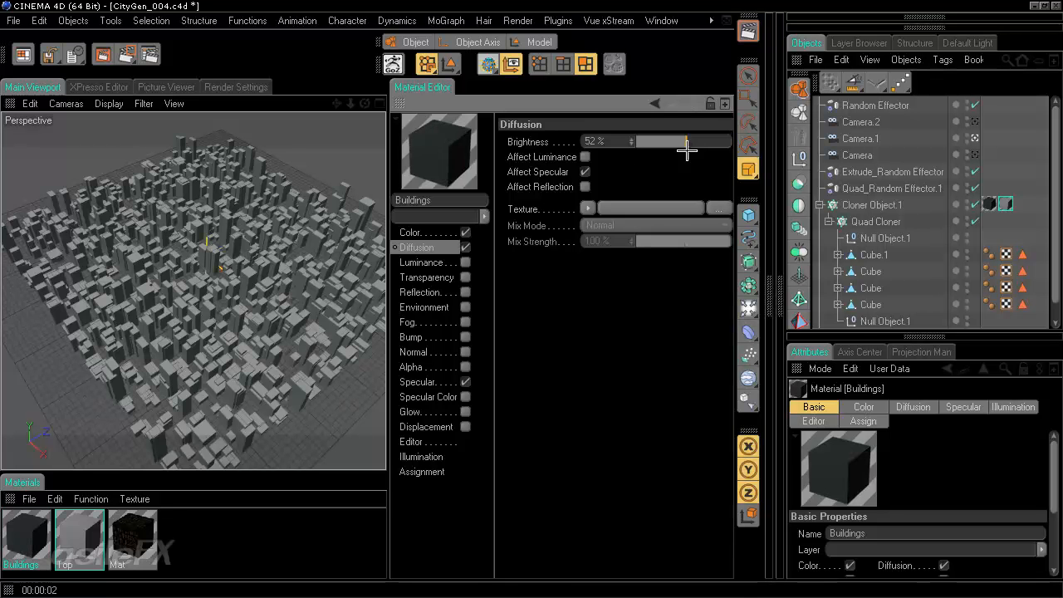
left_click(399, 103)
Create another new material and name it Windows
double_click(229, 555)
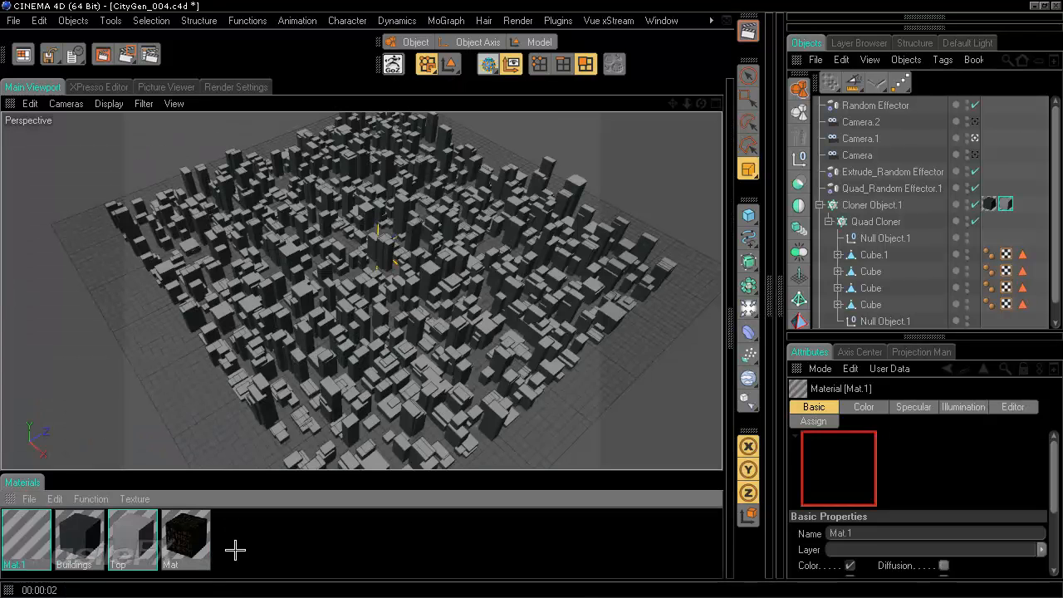
double_click(15, 564)
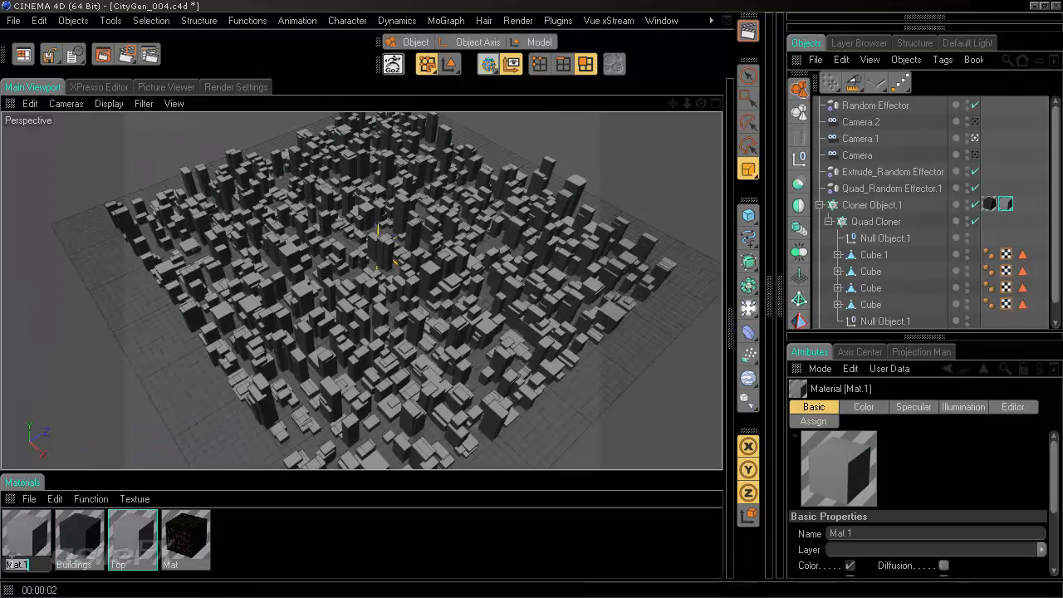
type("Windows")
key("Return")
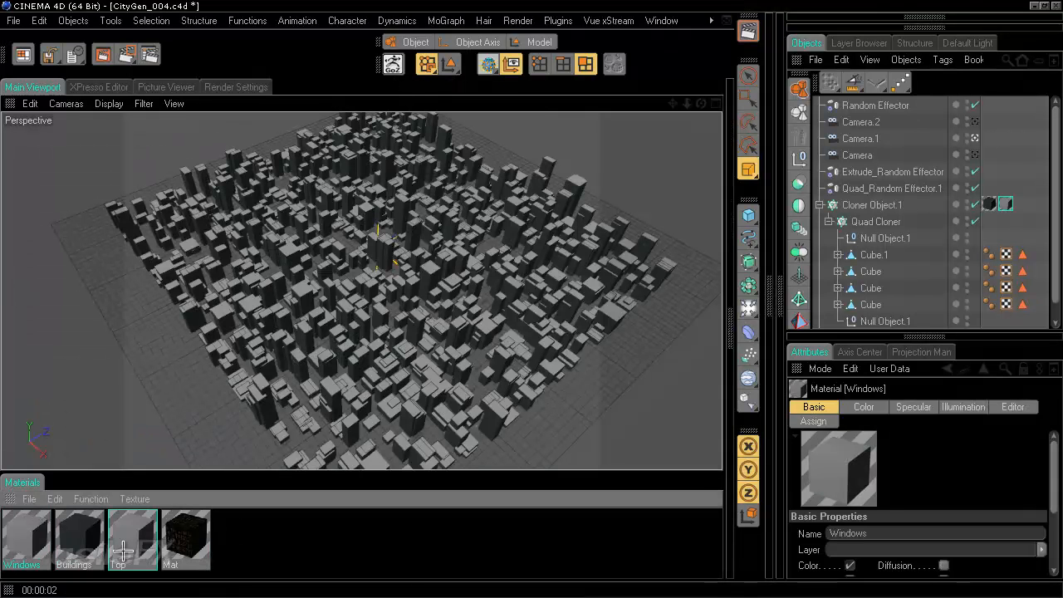
Copy the windows_001.tif color texture from the material named Mat
left_click(183, 540)
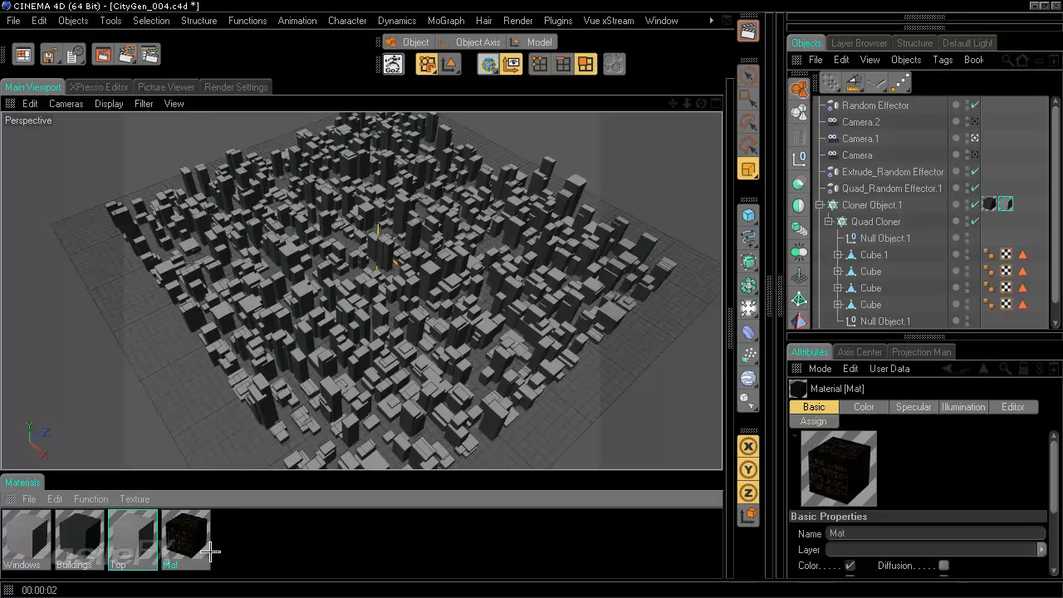
left_click(859, 405)
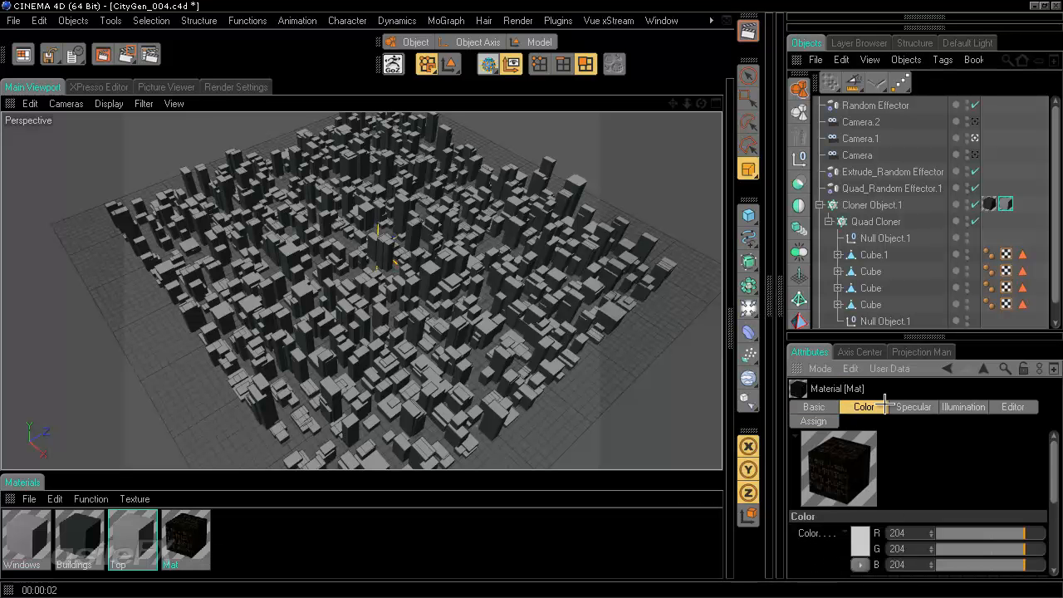
scroll(1054, 452, "down", 3)
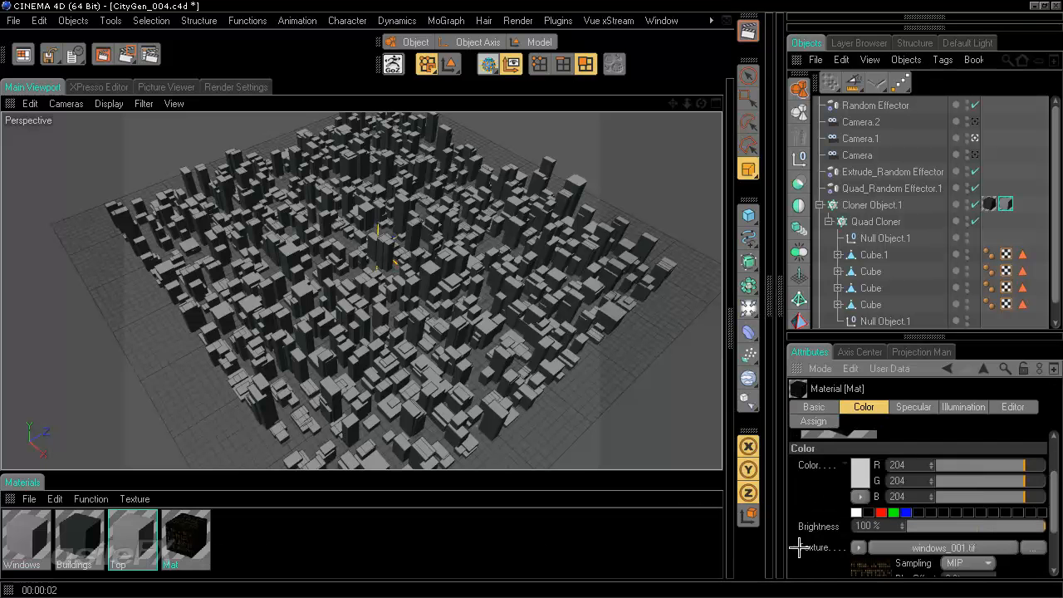
right_click(813, 548)
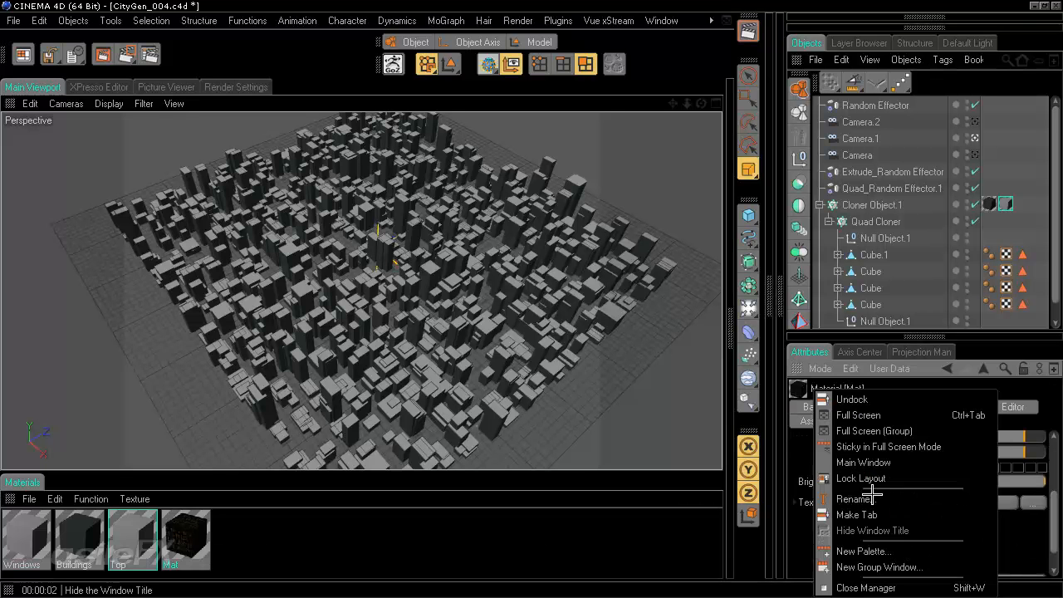
left_click(799, 535)
right_click(811, 502)
left_click(850, 377)
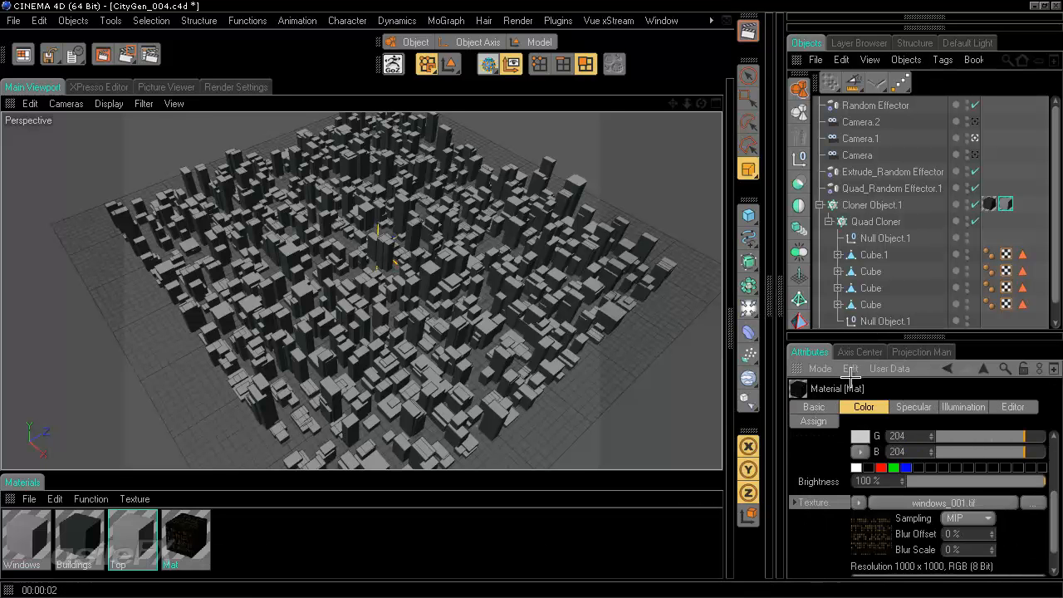
Select the Windows material and enlarge the attributes area to show all its color settings
left_click(39, 531)
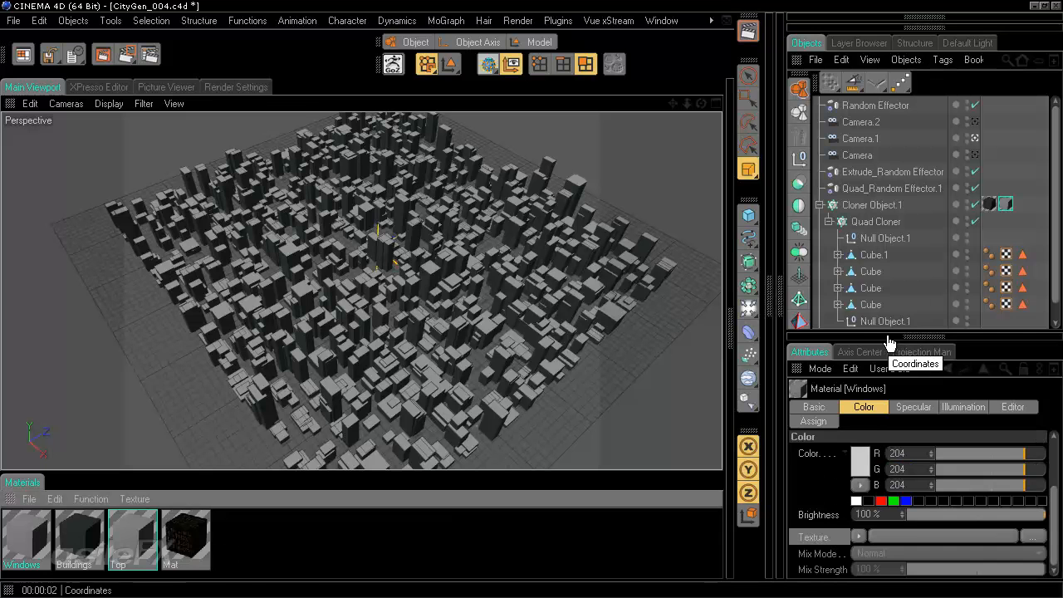
left_click_drag(887, 340, 875, 206)
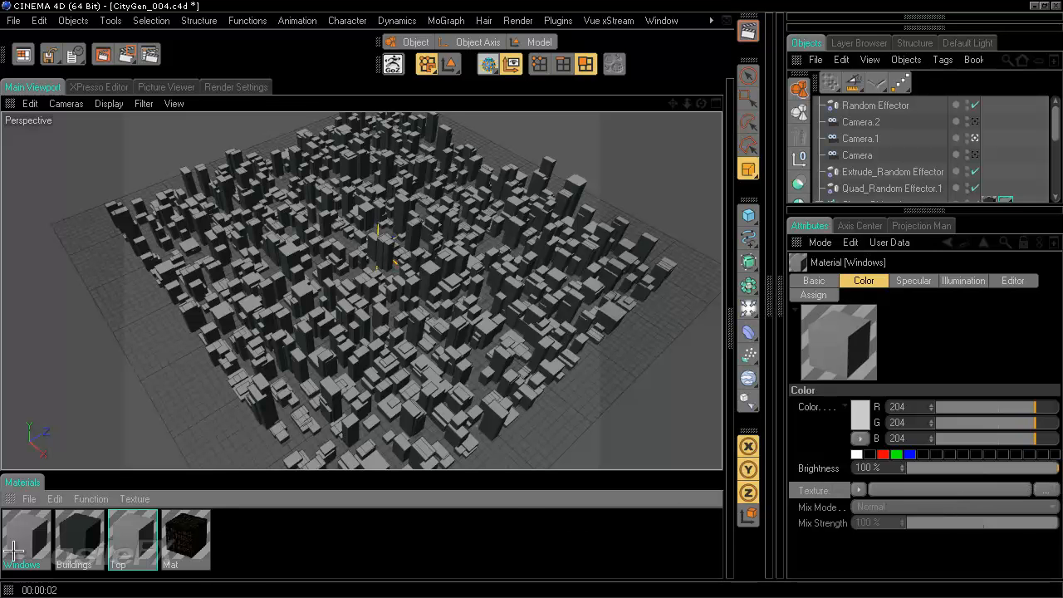
right_click(809, 491)
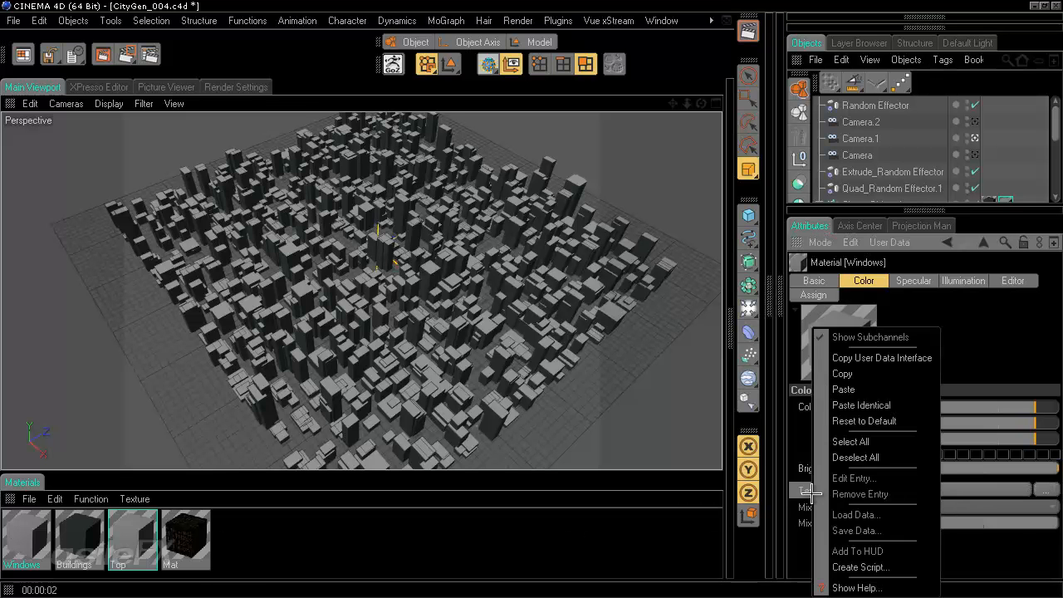
left_click(795, 501)
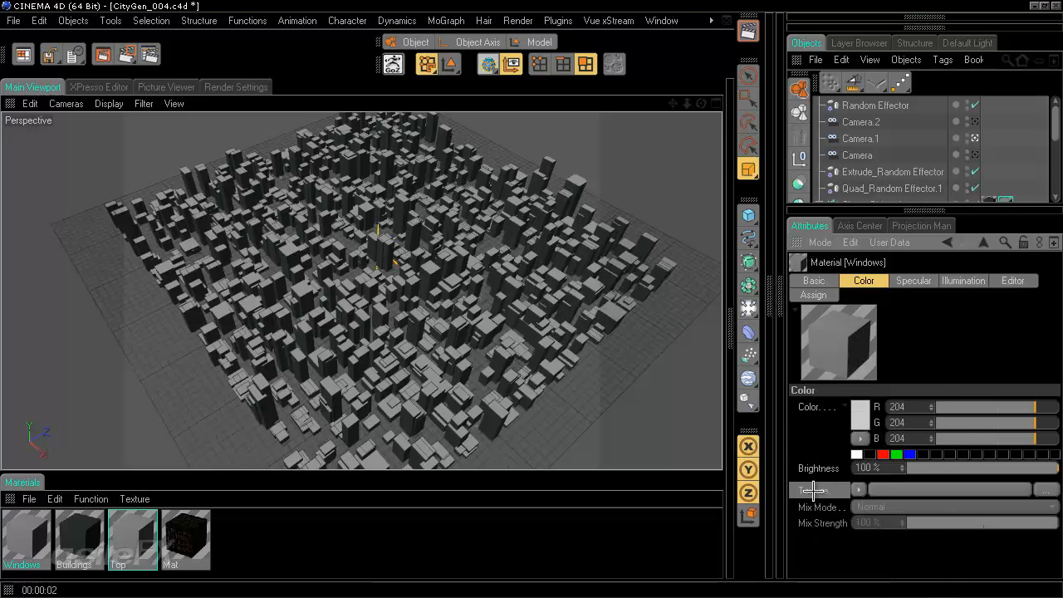
left_click(859, 489)
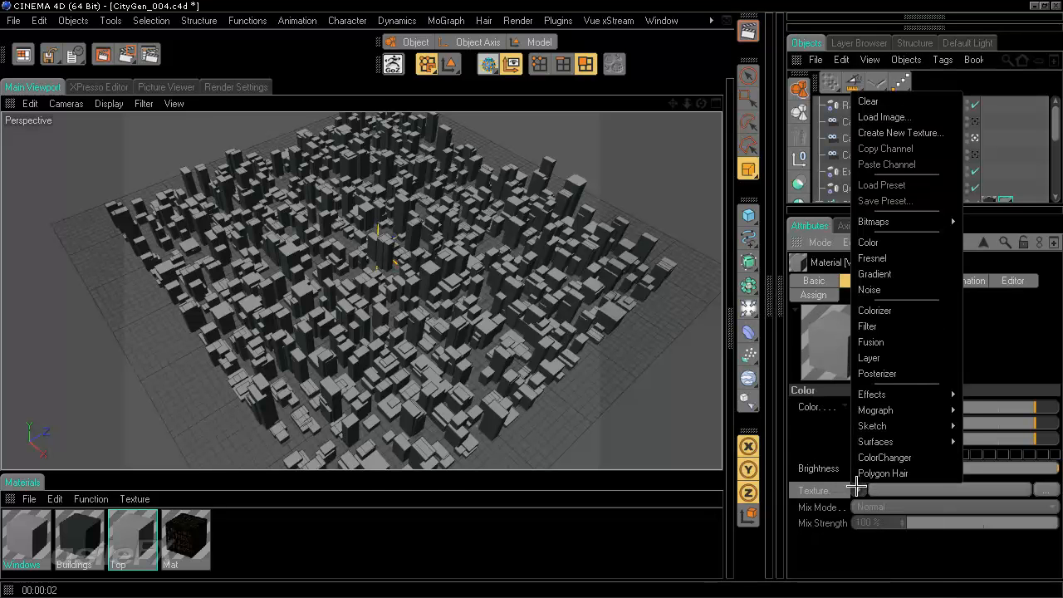
left_click(797, 394)
Load a MoGraph Multi Shader as the color texture of the Windows material in the Material Editor
left_click(728, 321)
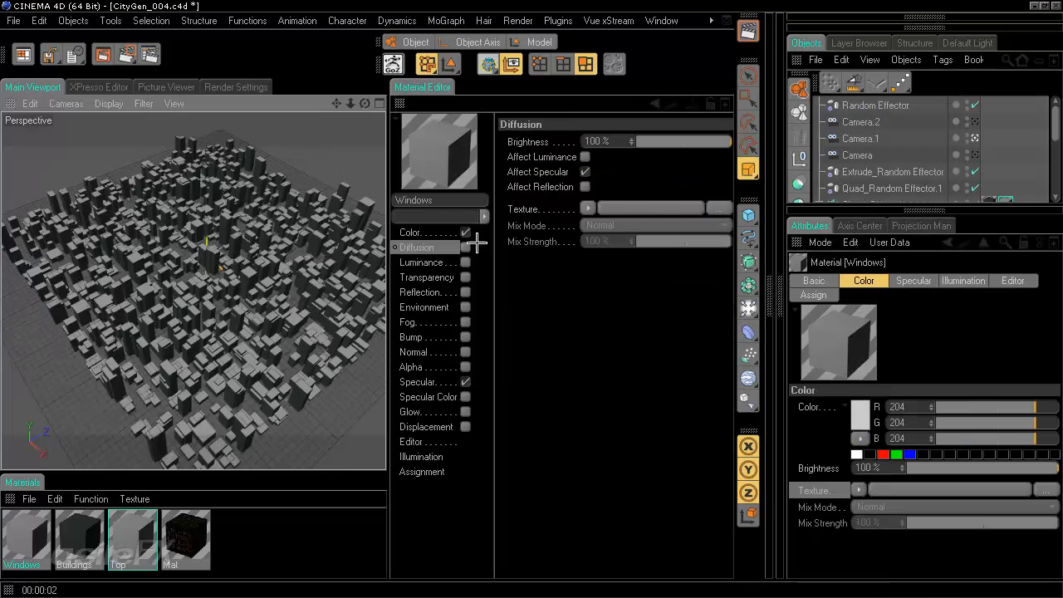
left_click(436, 235)
left_click(567, 225)
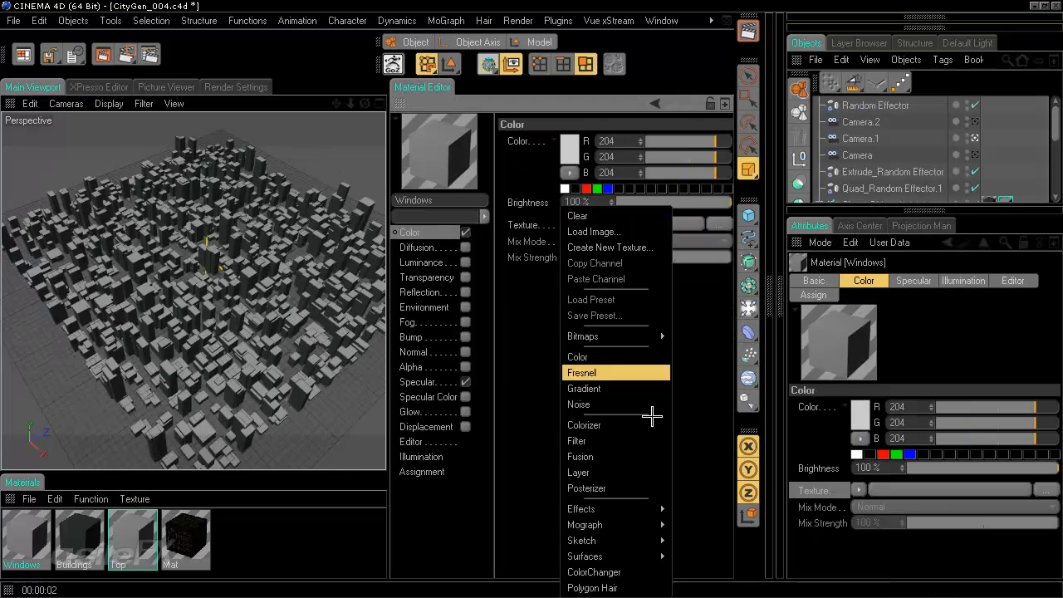
mouse_move(654, 560)
mouse_move(653, 525)
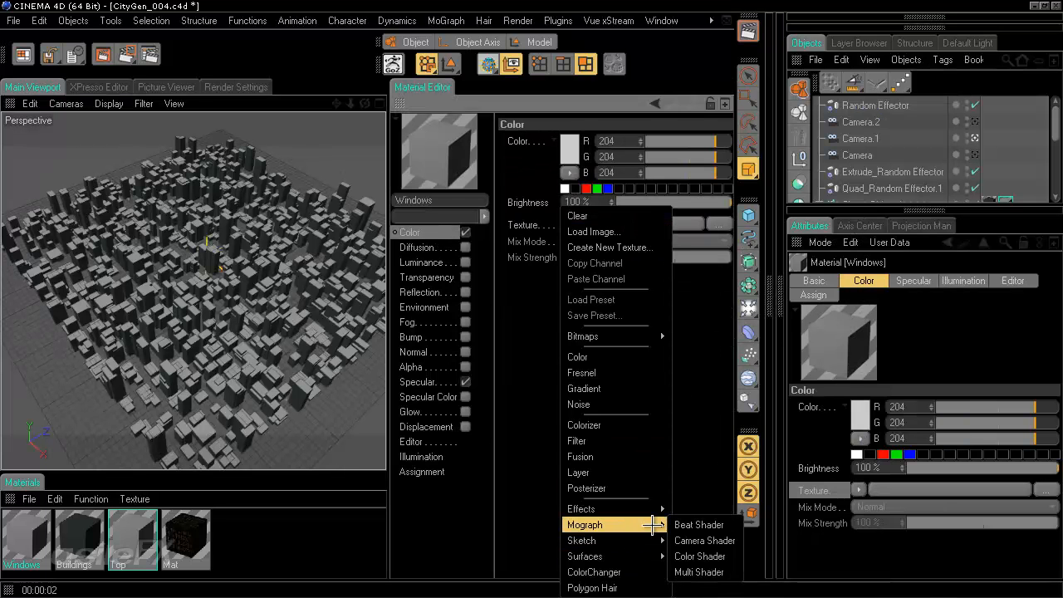
left_click(698, 572)
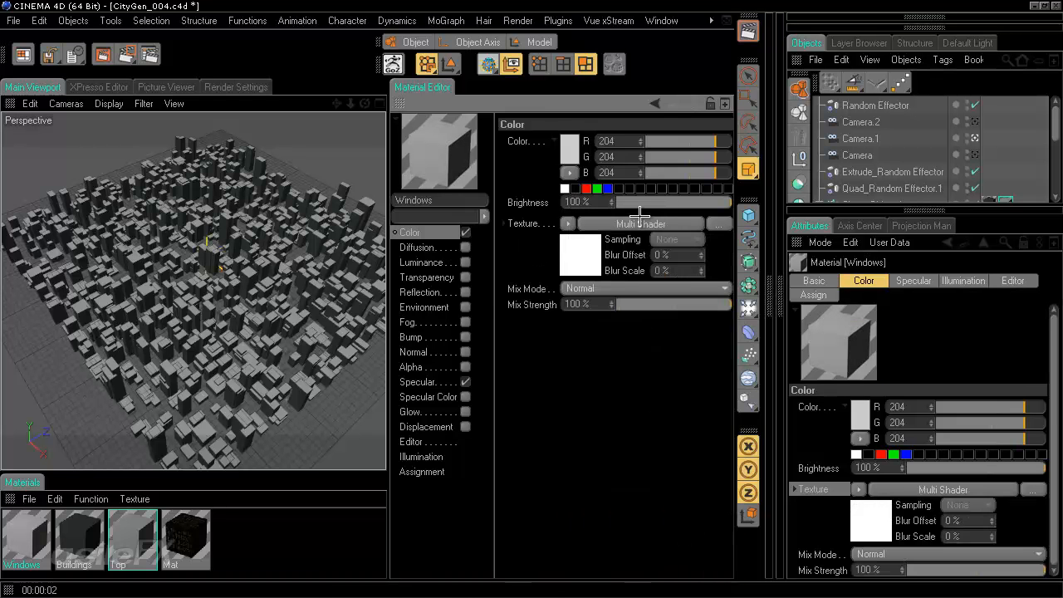
Paste the copied windows_001 texture into Shader 1 of the Multi Shader and open that image's settings
left_click(636, 221)
right_click(540, 287)
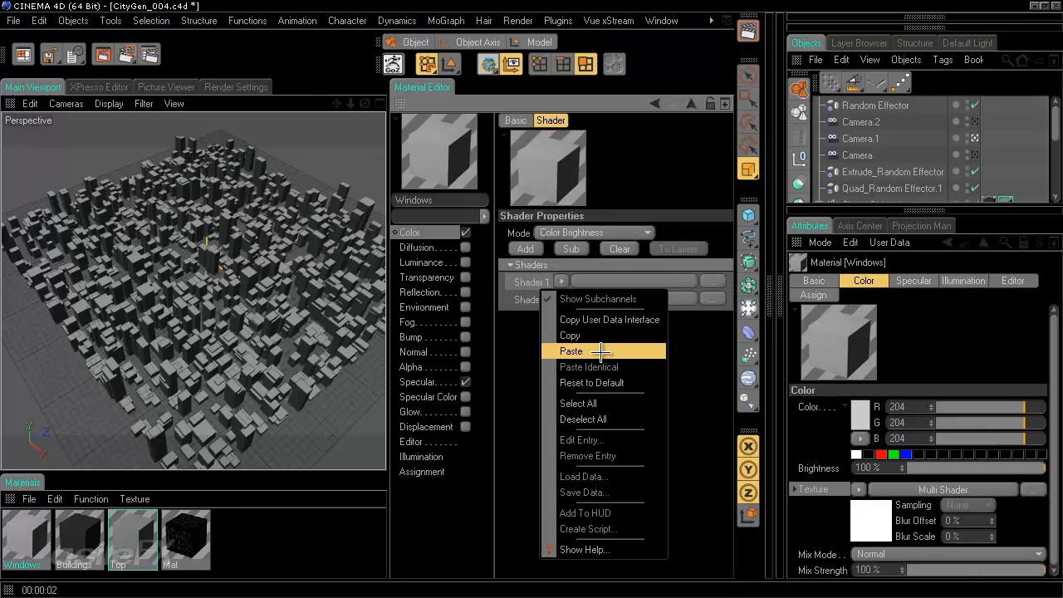
left_click(599, 351)
left_click(617, 342)
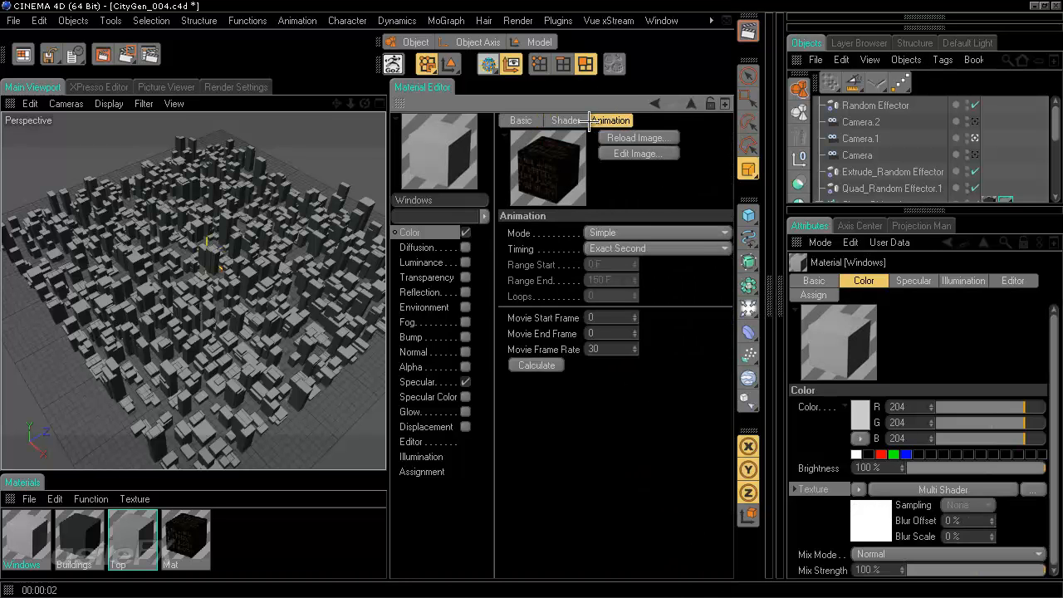
Calculate the movie start and end frames for the windows_001 image from its animation settings
left_click(565, 120)
left_click(610, 121)
left_click(538, 365)
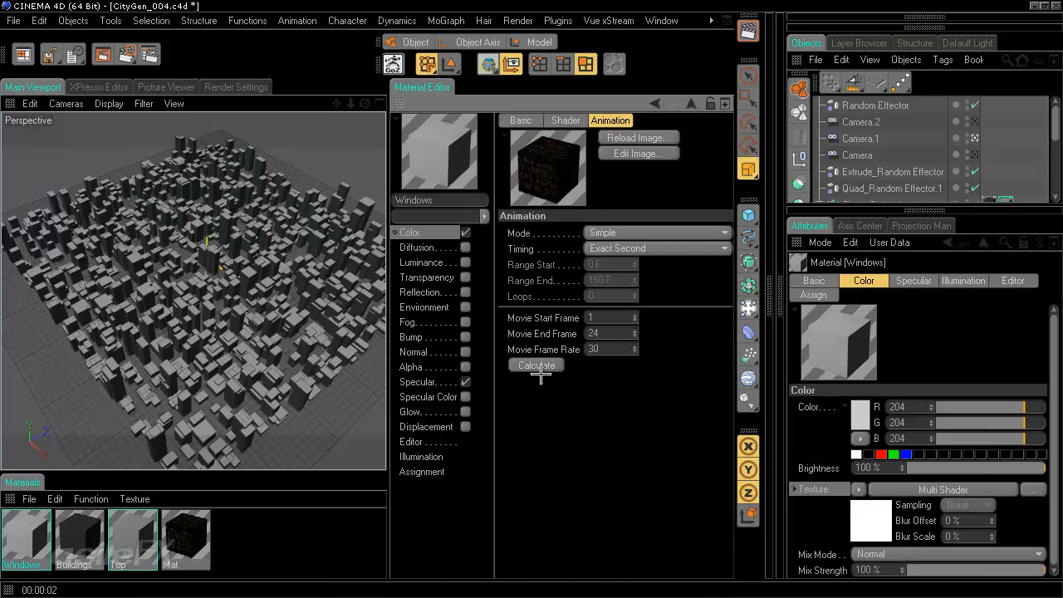
left_click_drag(588, 333, 598, 332)
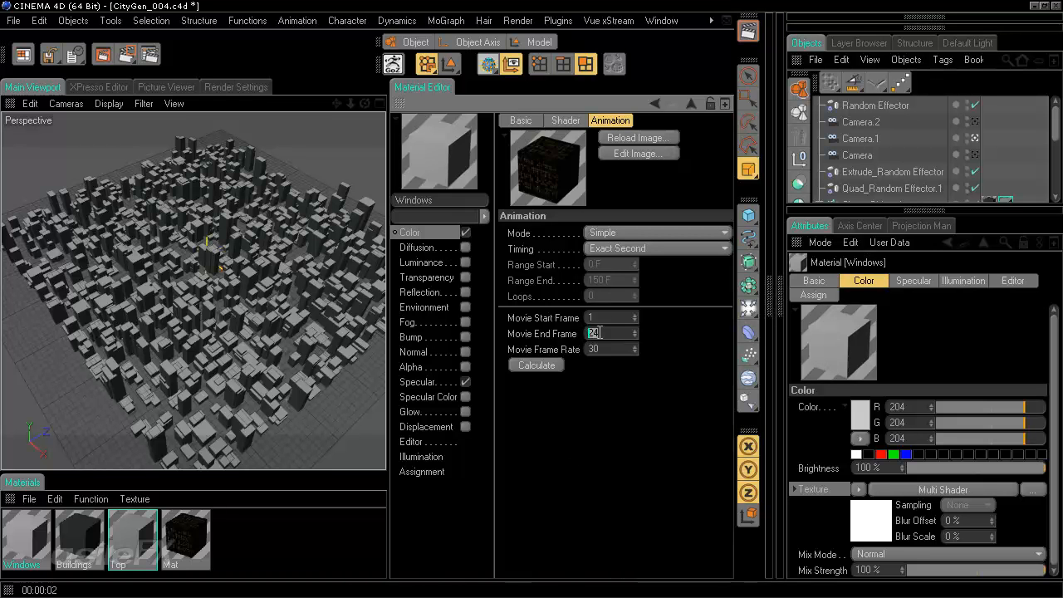
left_click(626, 327)
Return to the Windows color Multi Shader and convert the windows_001 sequence to layers, confirming the operation
left_click(654, 102)
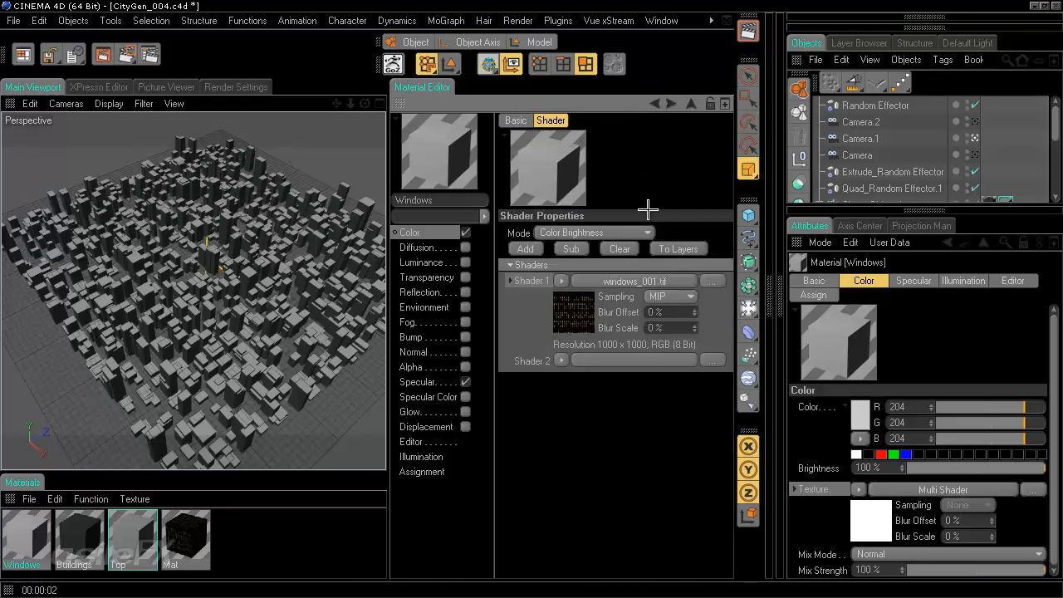
left_click(672, 249)
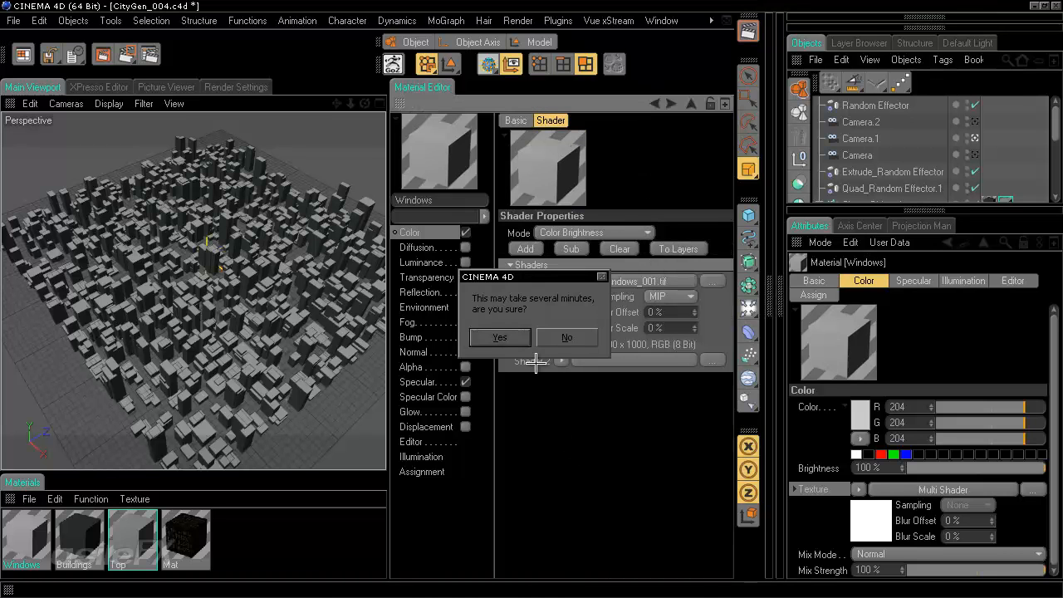
left_click(536, 361)
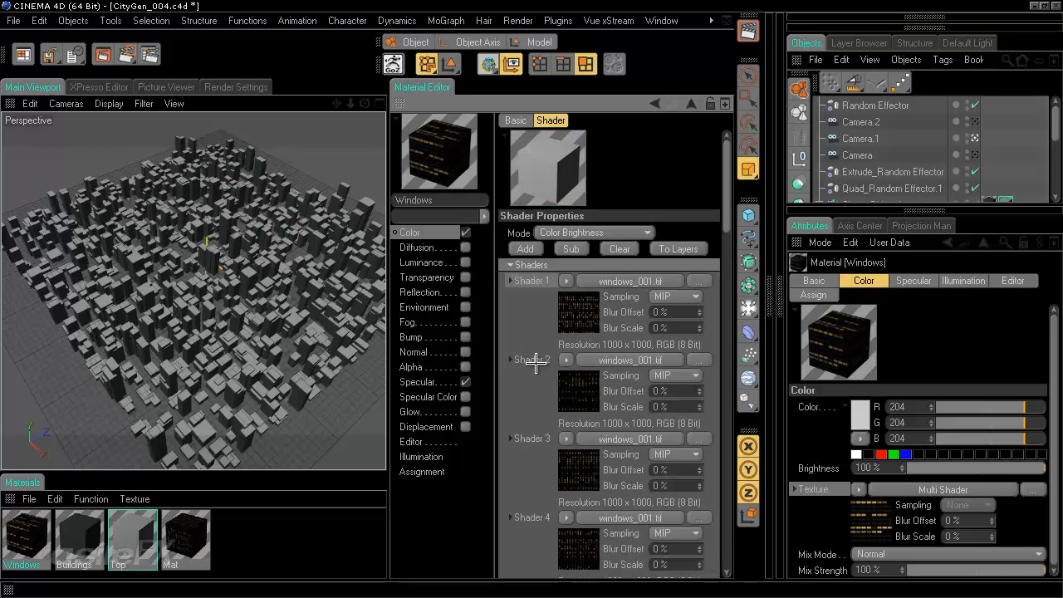
mouse_move(726, 203)
left_mouse_down()
mouse_move(722, 440)
mouse_move(708, 200)
left_mouse_up()
Enable the Alpha channel of the Windows material, and copy the windows_001.tif color texture from the Mat material
left_click(465, 366)
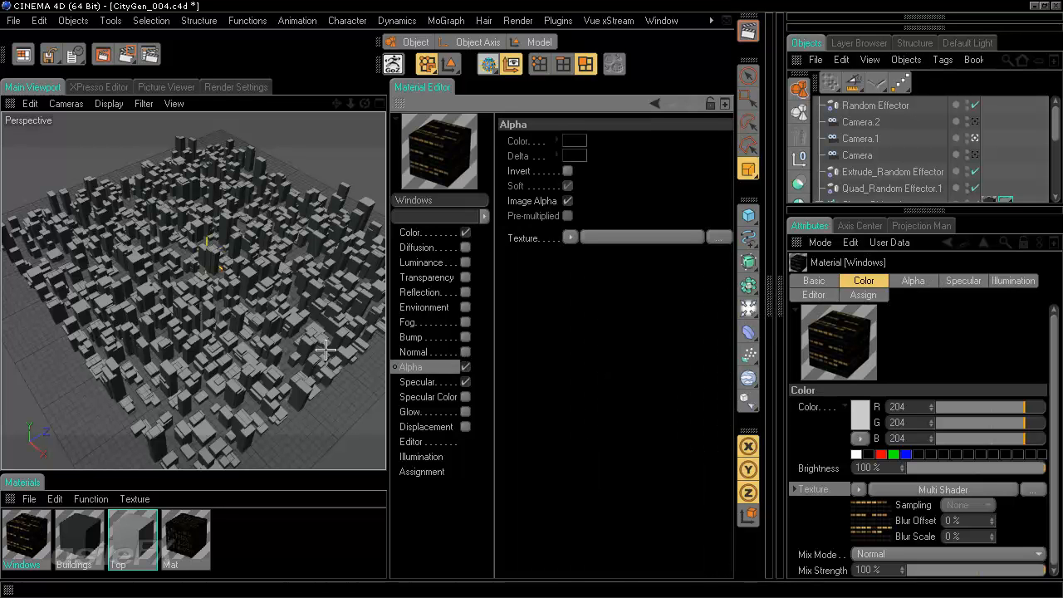
left_click(185, 530)
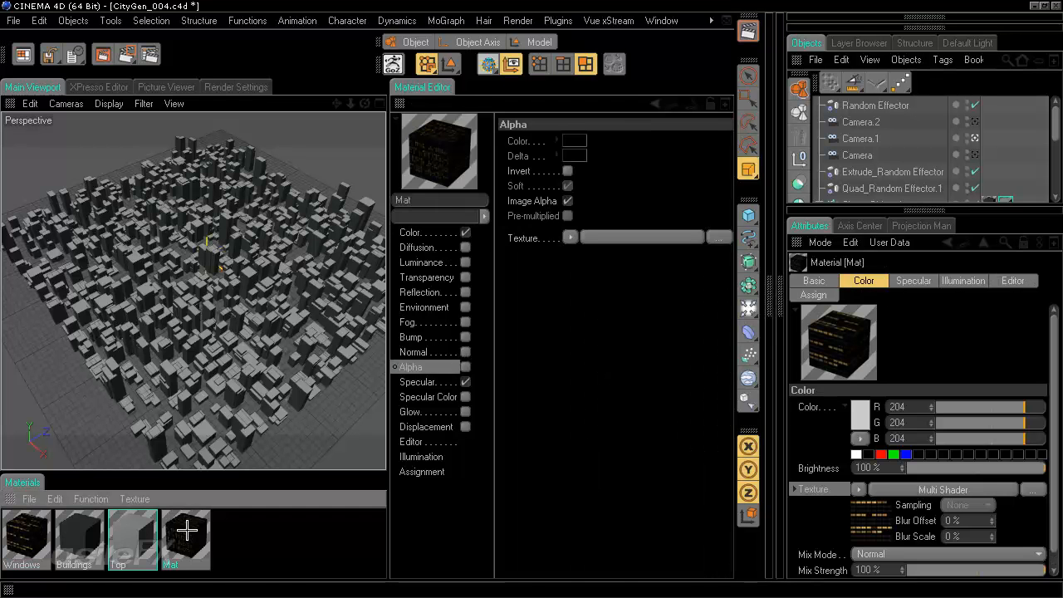
left_click(435, 231)
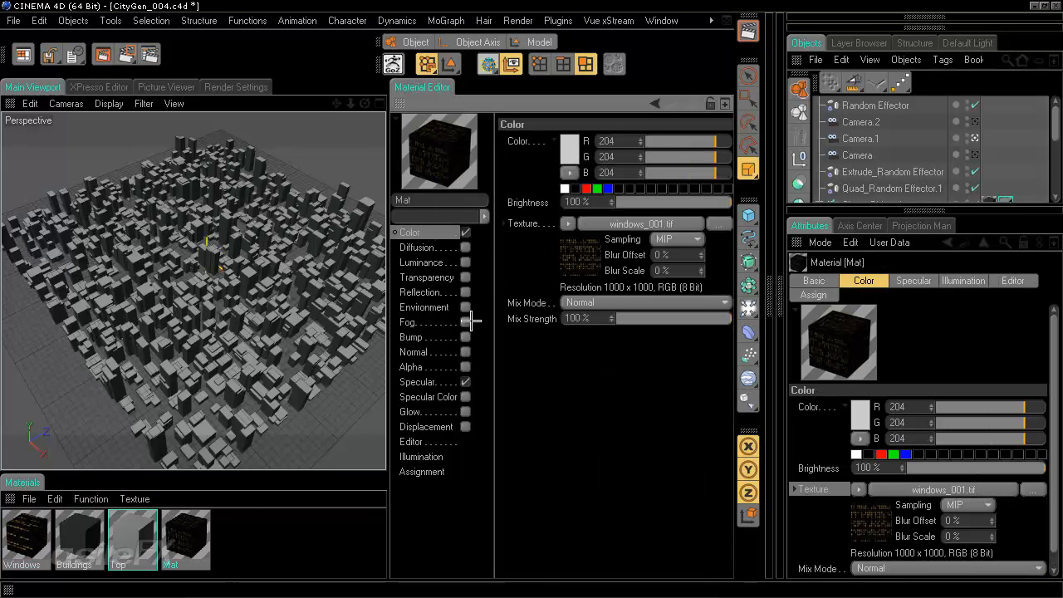
left_click(437, 366)
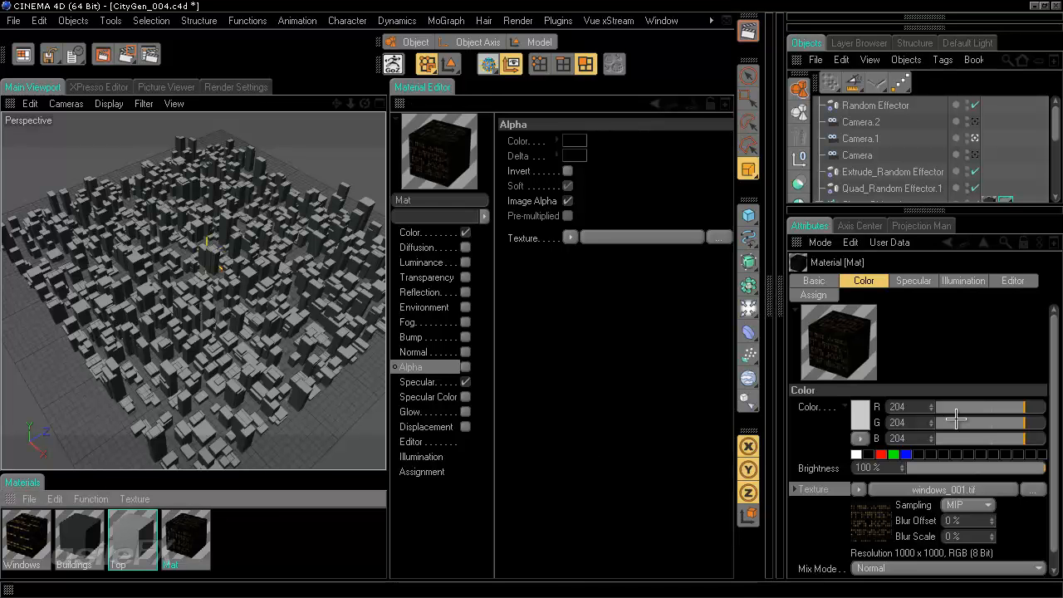
right_click(829, 496)
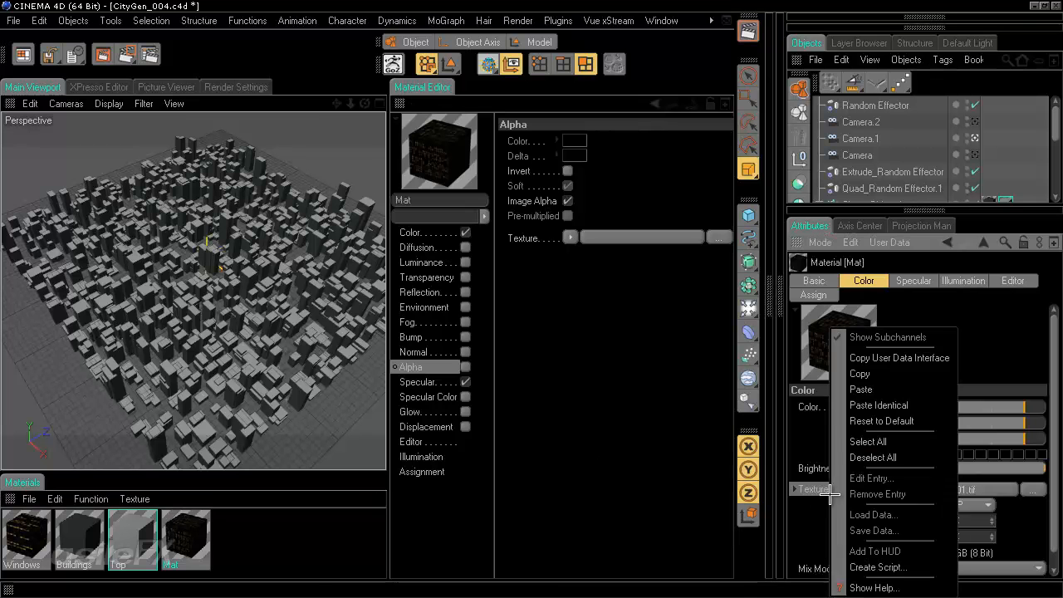
left_click(876, 372)
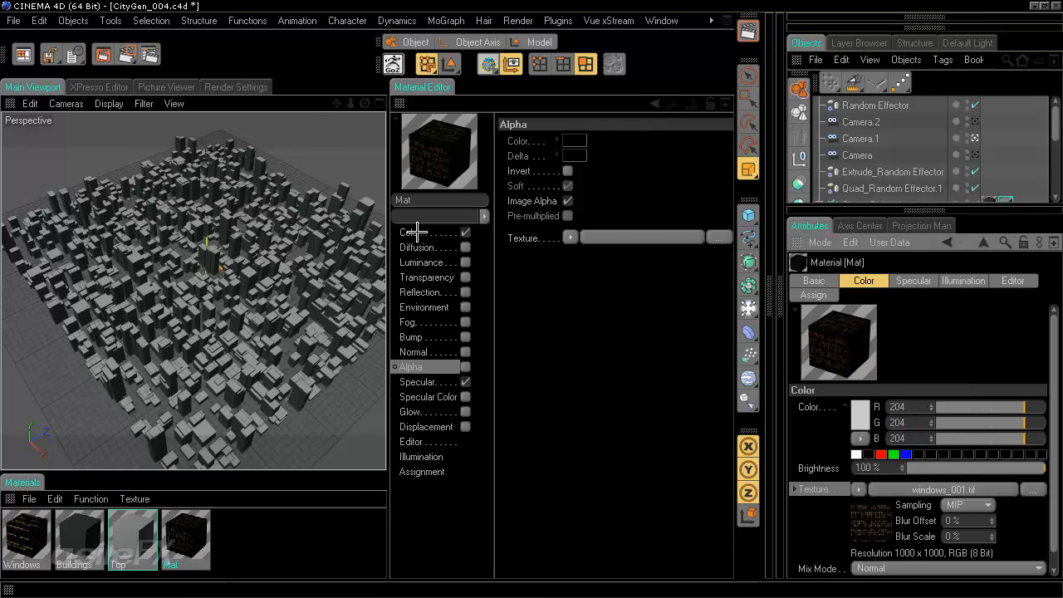
Enable Alpha on the Mat material and load a MoGraph Multi Shader as its alpha texture, opening the shader's settings
left_click(465, 366)
left_click(570, 238)
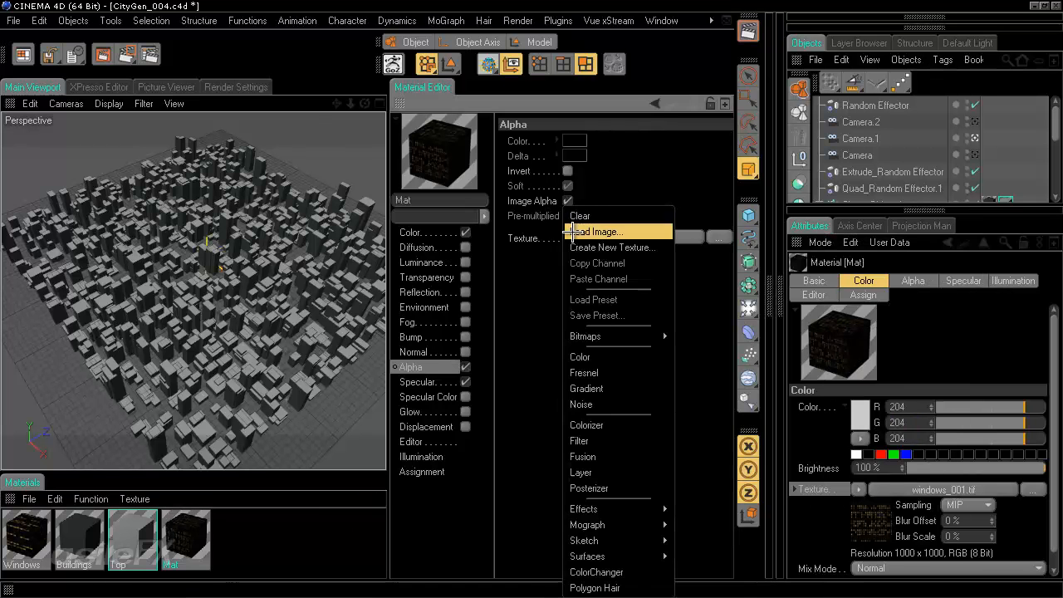
mouse_move(644, 526)
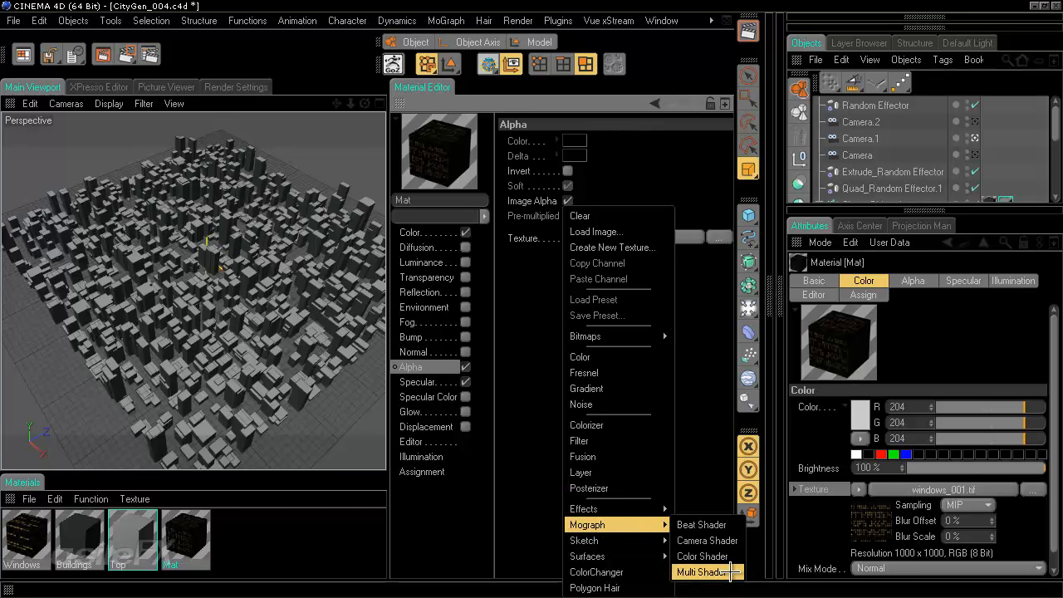
left_click(701, 572)
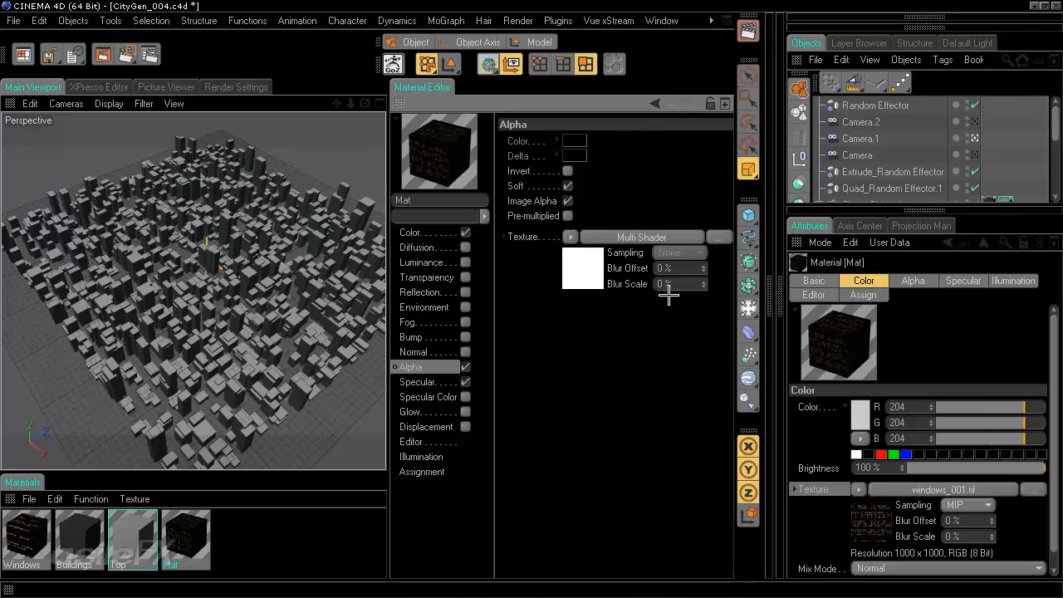
left_click(640, 237)
Paste the windows_001.tif texture into Shader 1 of Mat's alpha Multi Shader and check its animation settings
right_click(542, 280)
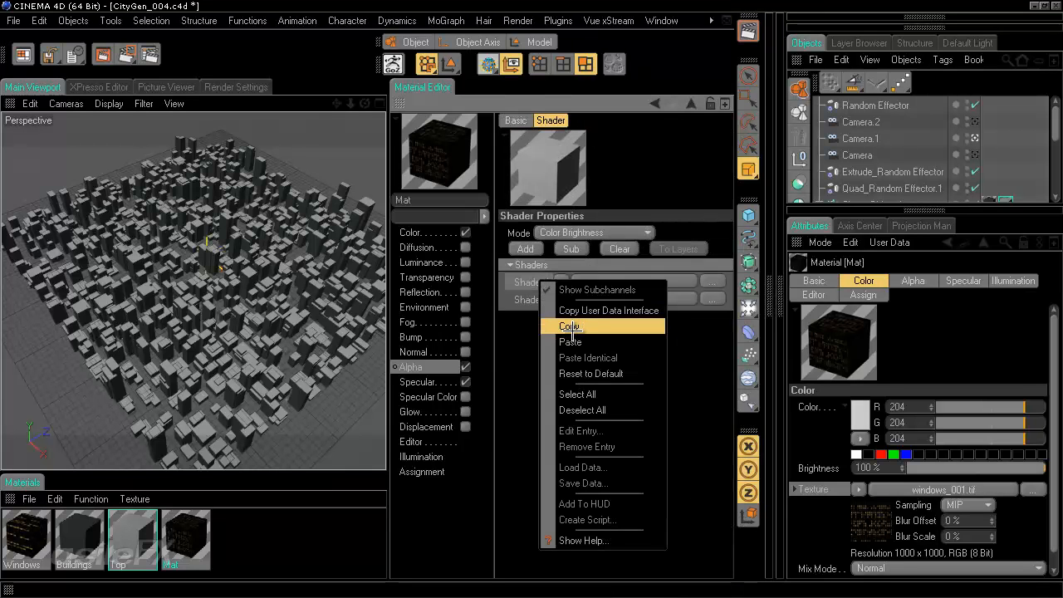
left_click(588, 346)
left_click(664, 281)
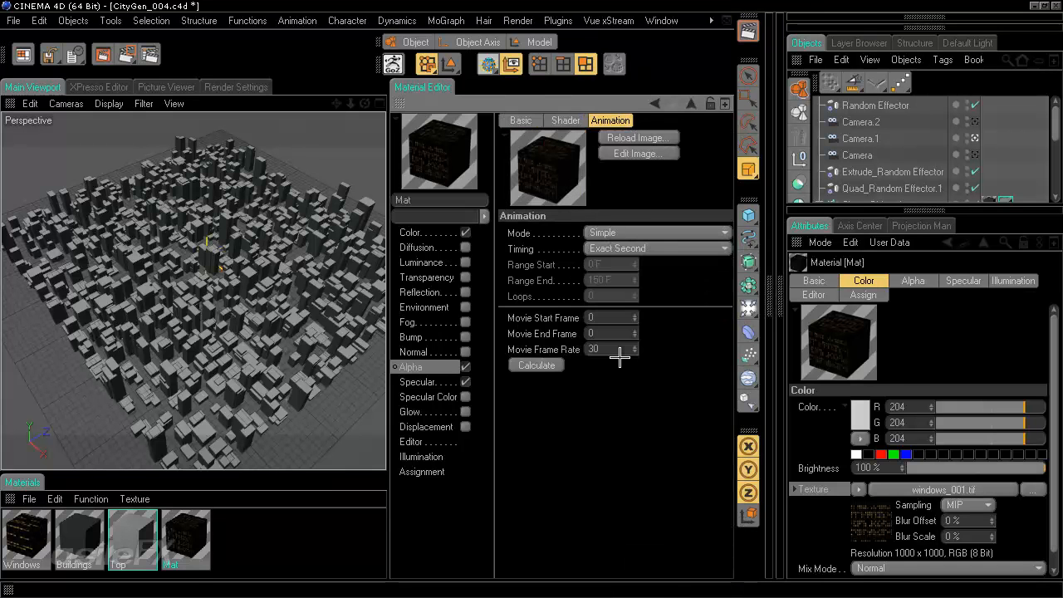
left_click(655, 103)
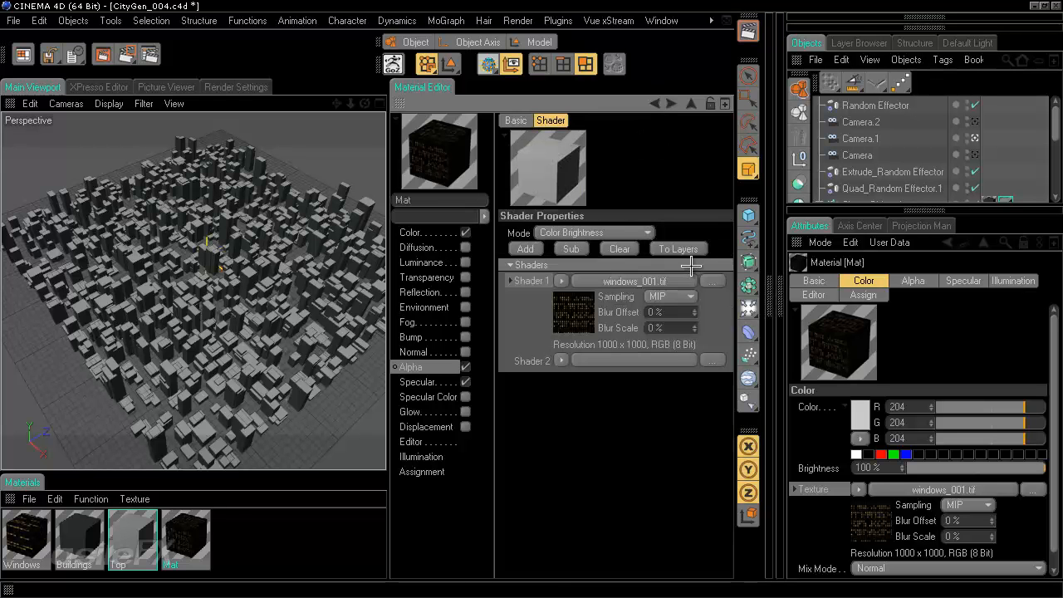
Convert the window sequence in Mat's alpha Multi Shader to layers and invert Mat's alpha
left_click(688, 249)
left_click(511, 339)
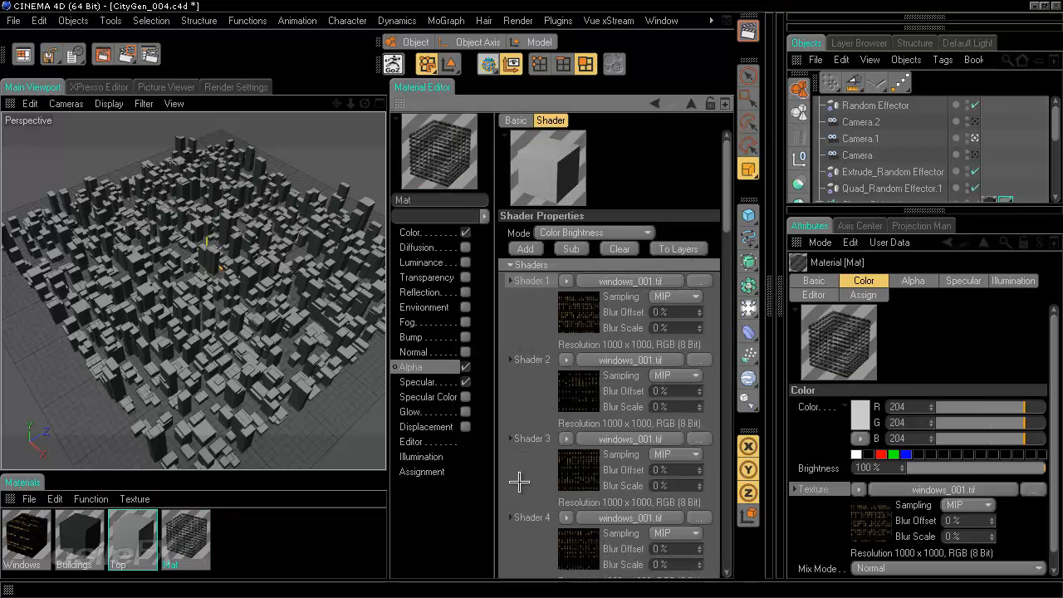
left_click(441, 367)
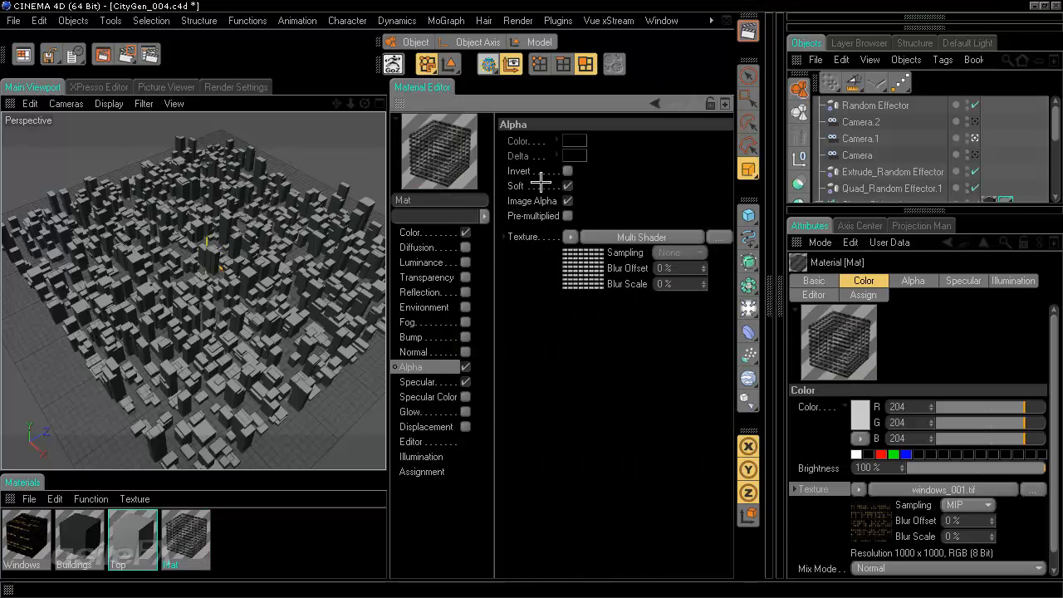
left_click(566, 170)
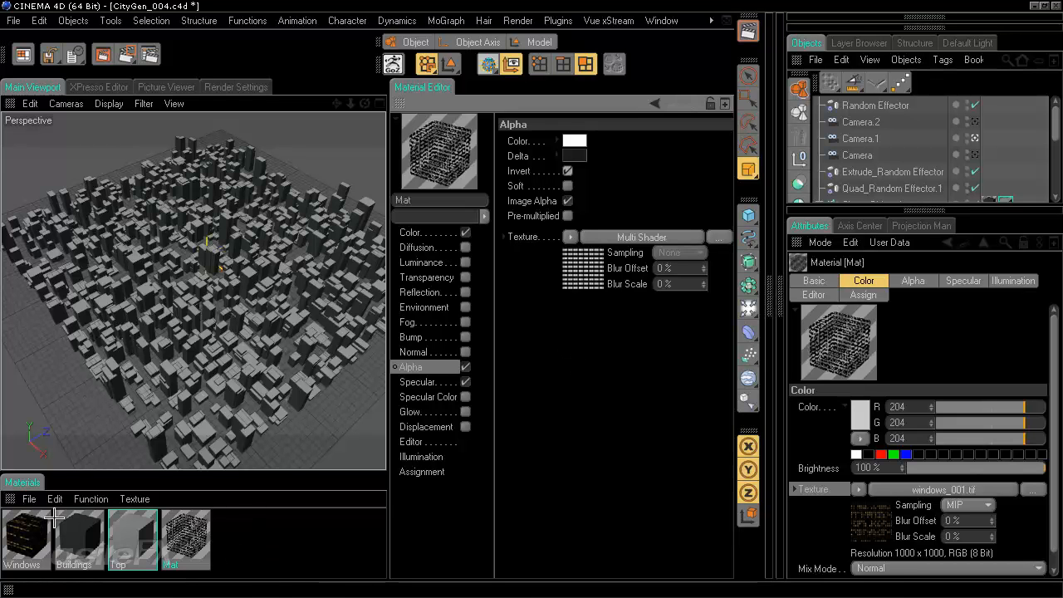
Load a MoGraph Multi Shader as the alpha texture of the Windows material
left_click(27, 532)
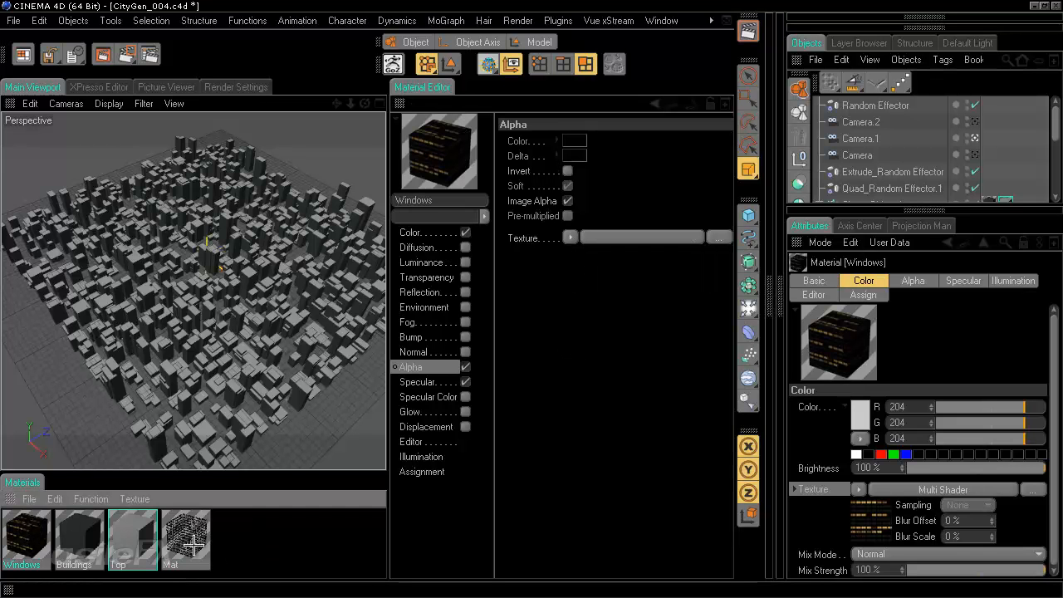
left_click(569, 238)
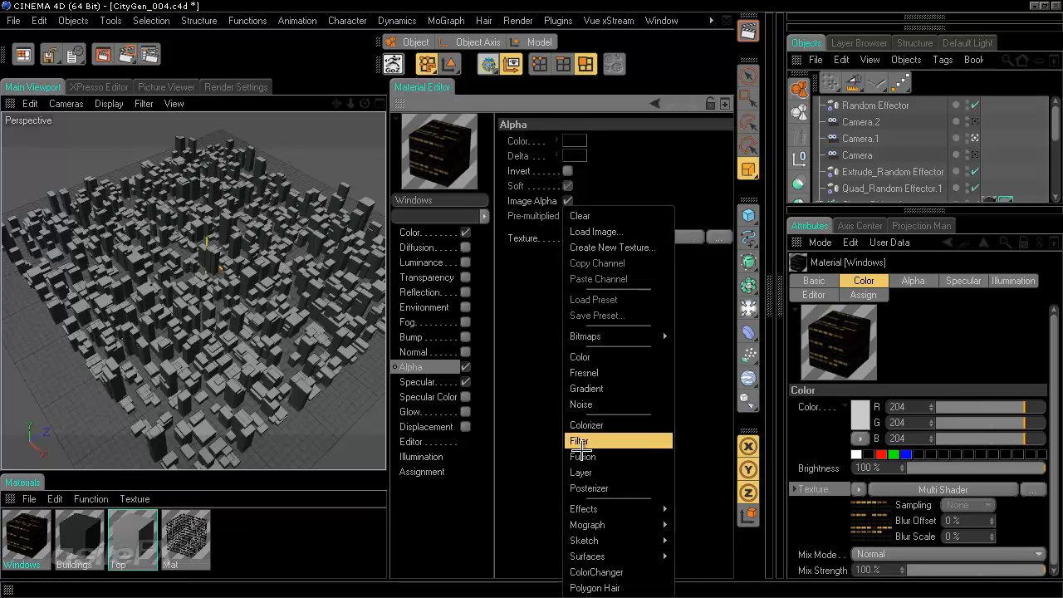
mouse_move(620, 524)
left_click(702, 572)
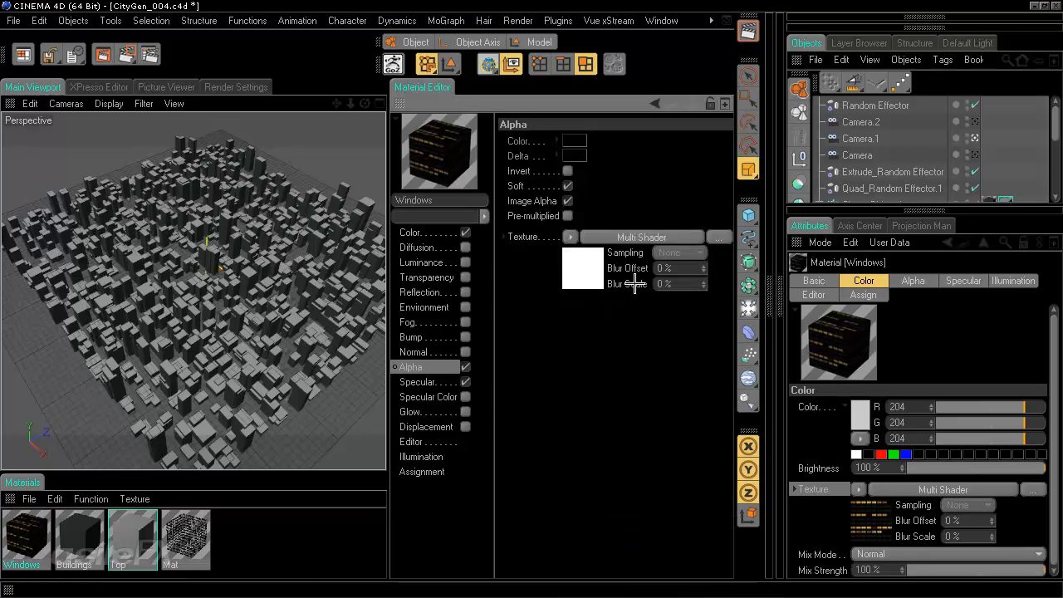
Paste windows_001.tif into Shader 1 of the Windows alpha Multi Shader and calculate the image's movie frame range
left_click(623, 236)
left_click(561, 281)
left_click(564, 343)
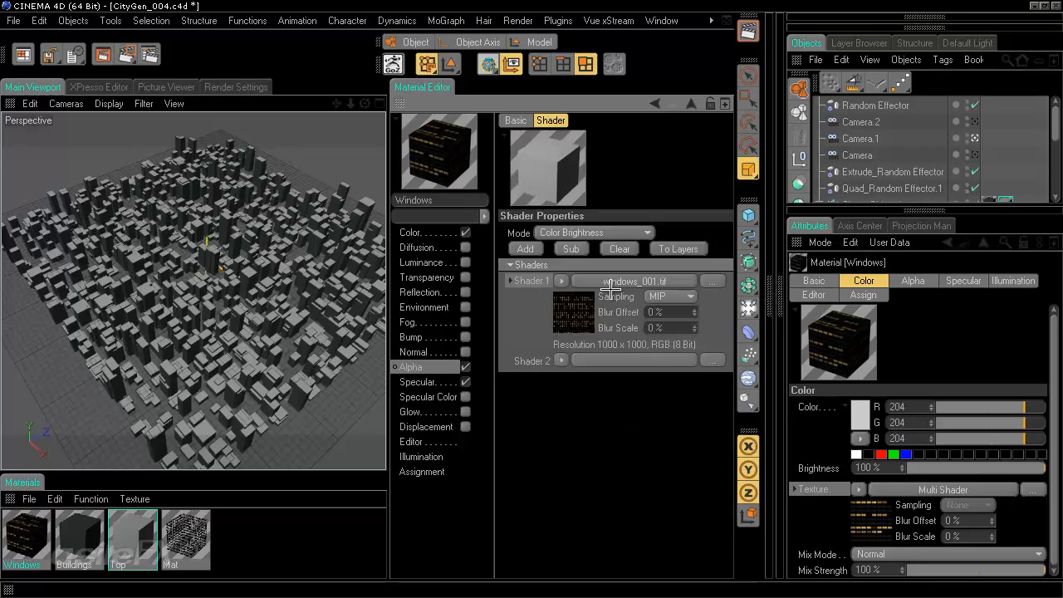
left_click(631, 286)
left_click(542, 367)
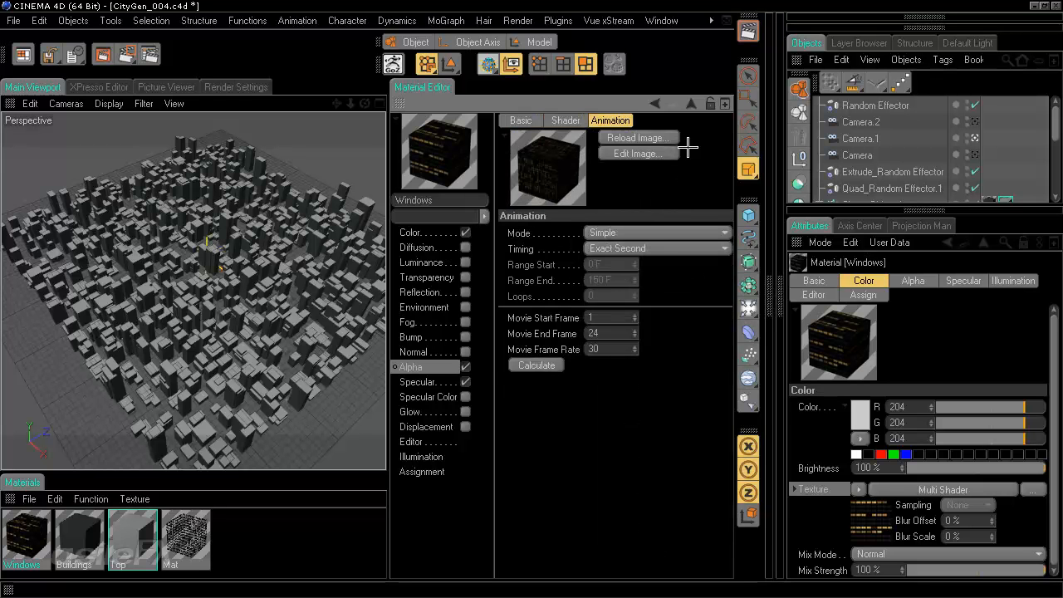
Convert the windows_001 sequence in the Windows alpha Multi Shader to layers and invert the material's alpha
left_click(654, 105)
left_click(689, 251)
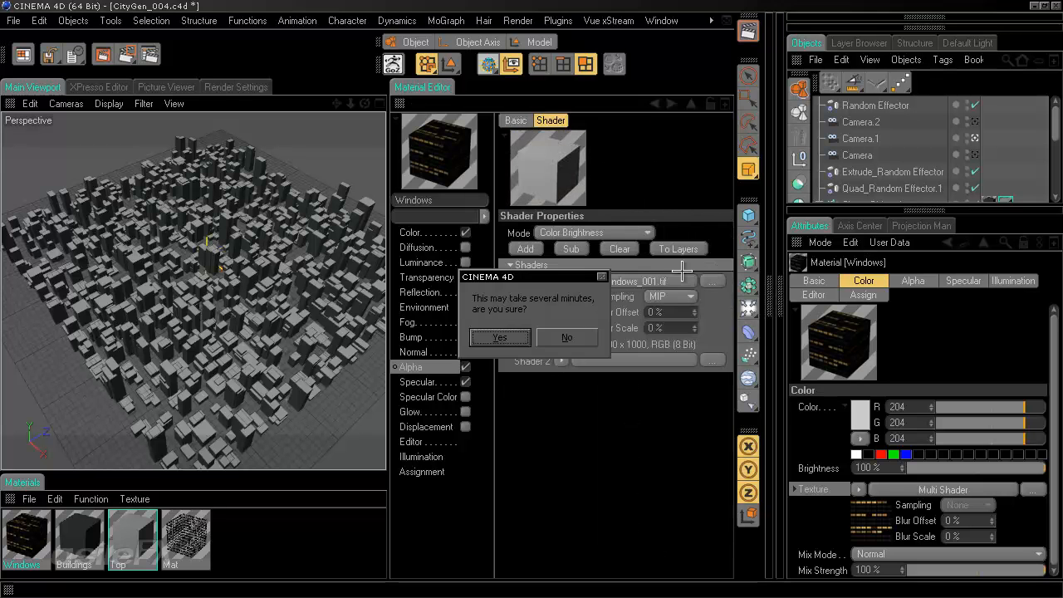
left_click(484, 337)
left_click(399, 367)
left_click(567, 171)
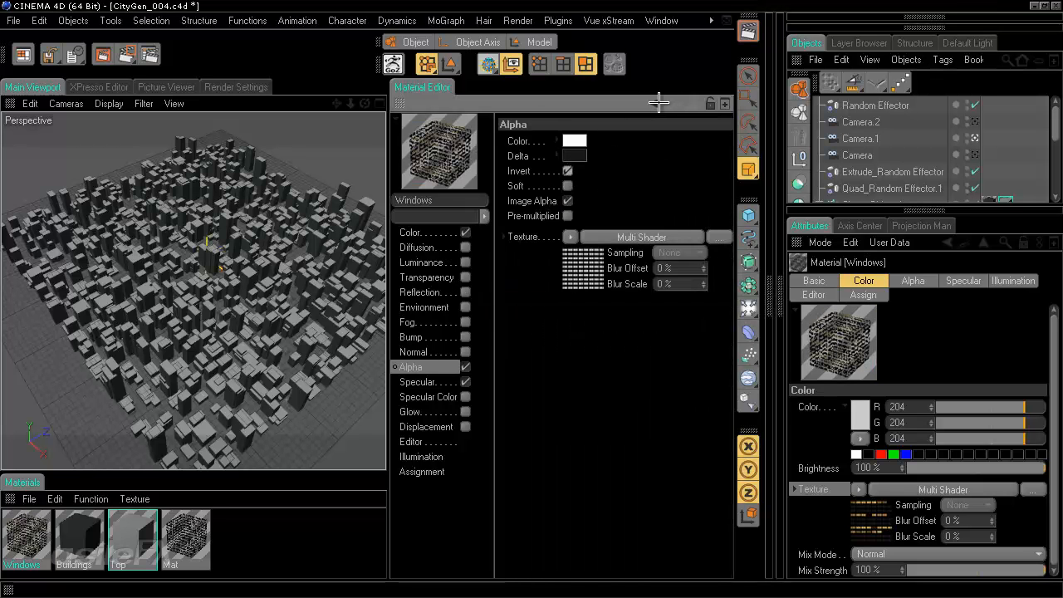
Delete the leftover Mat material and close the Material Editor
left_click(309, 571)
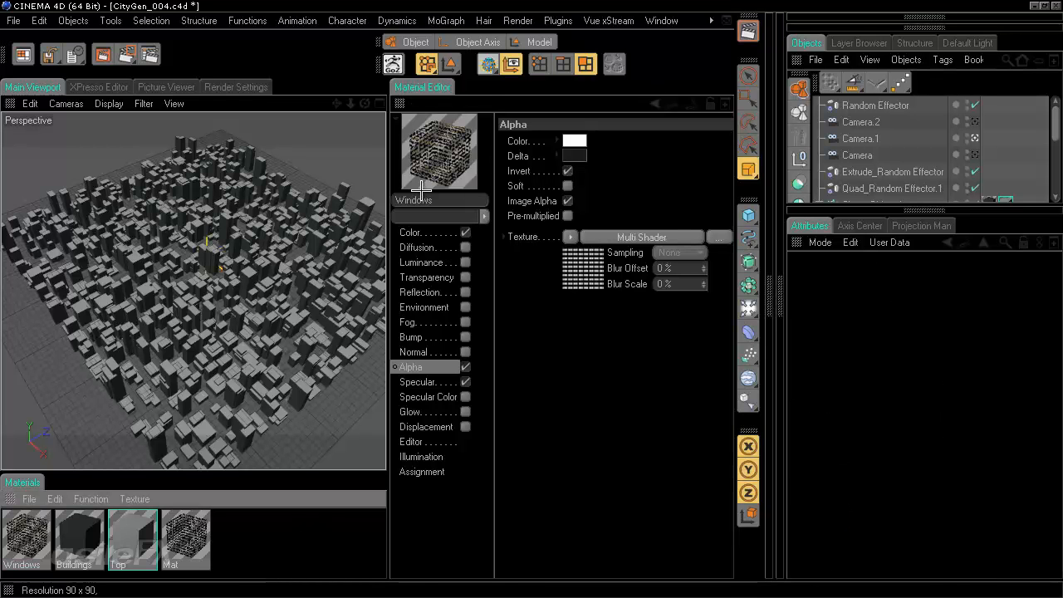
left_click(194, 533)
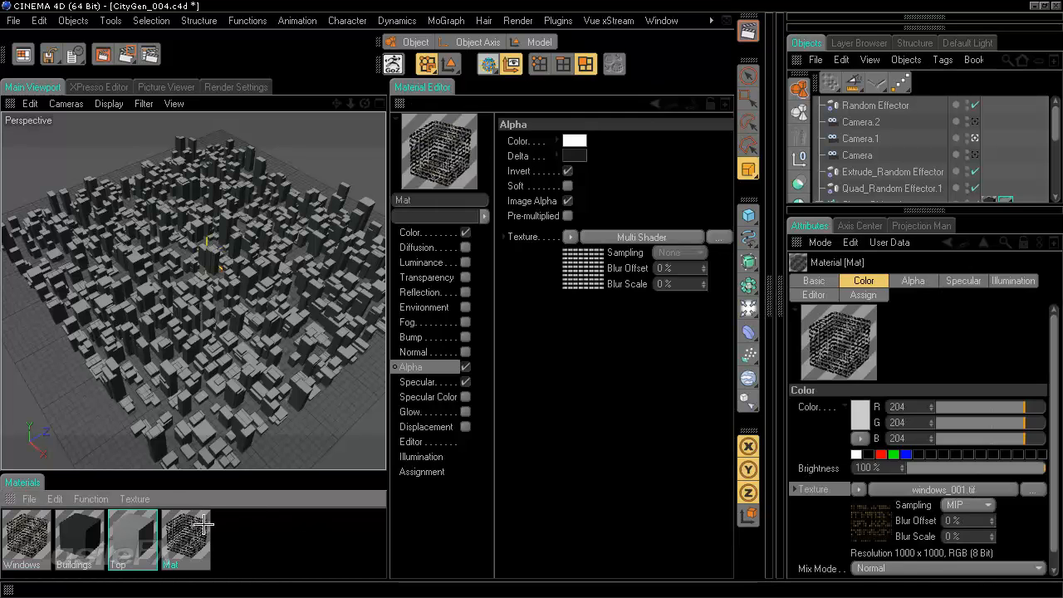
key("Delete")
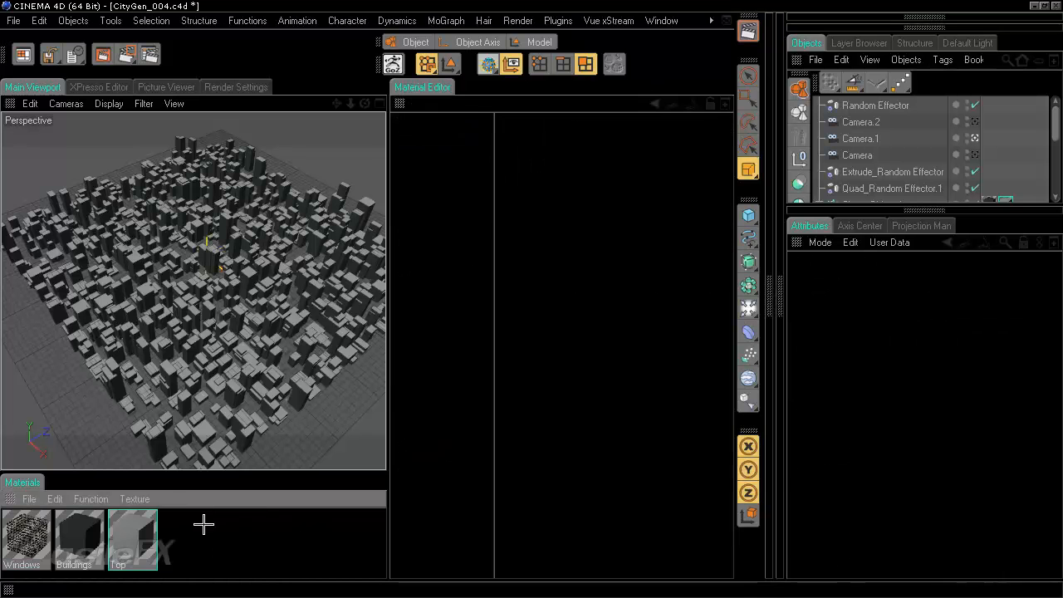
left_click(399, 104)
Apply the Windows material to Cloner Object.1, and move the Top texture tag behind the Windows tag, leaving the Windows tag selected
scroll(909, 190, "down", 2)
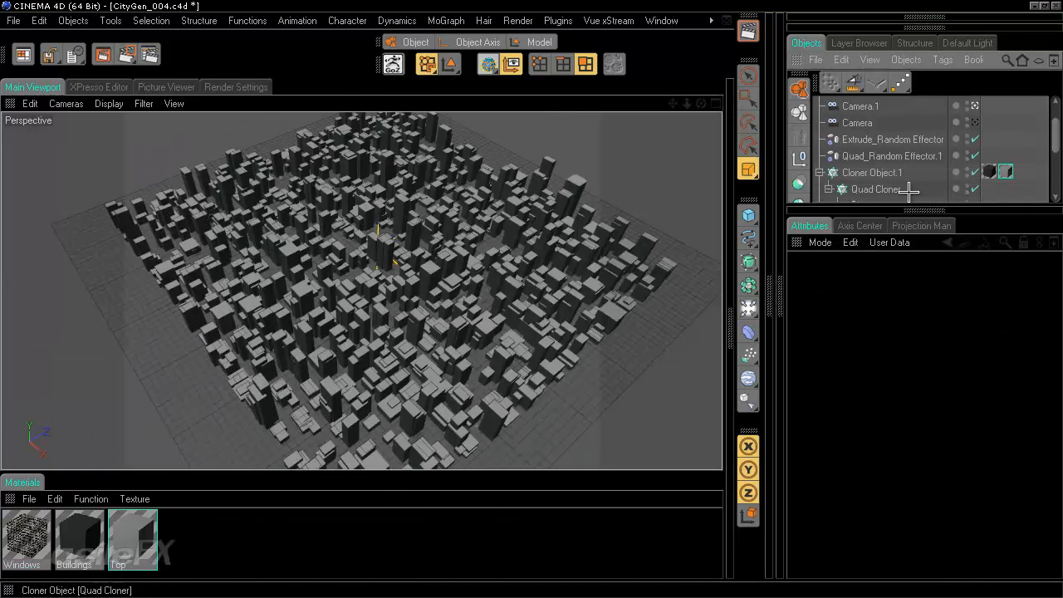
left_click(28, 538)
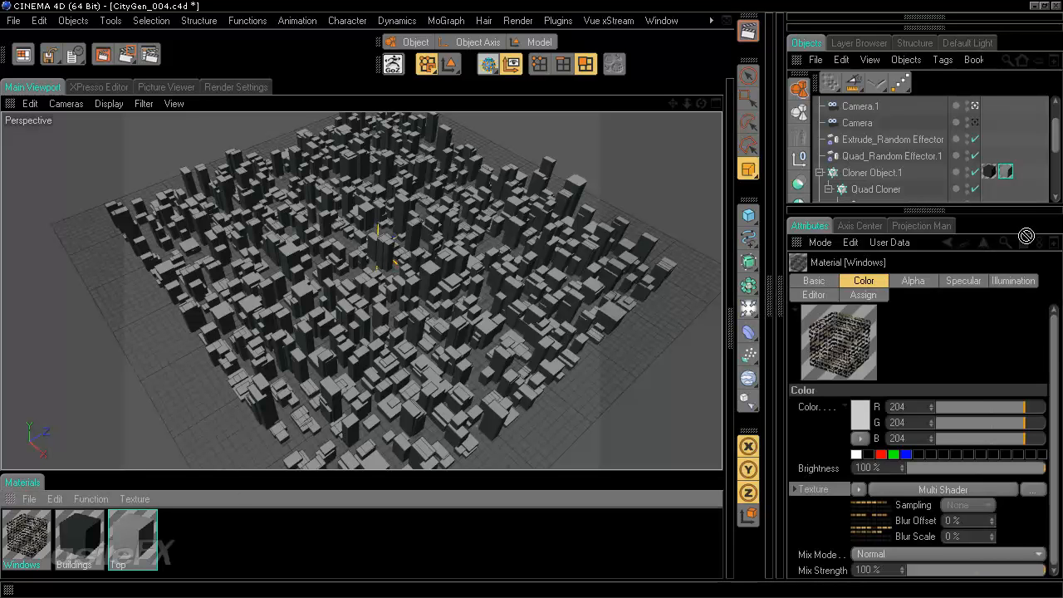
left_click_drag(890, 180, 895, 175)
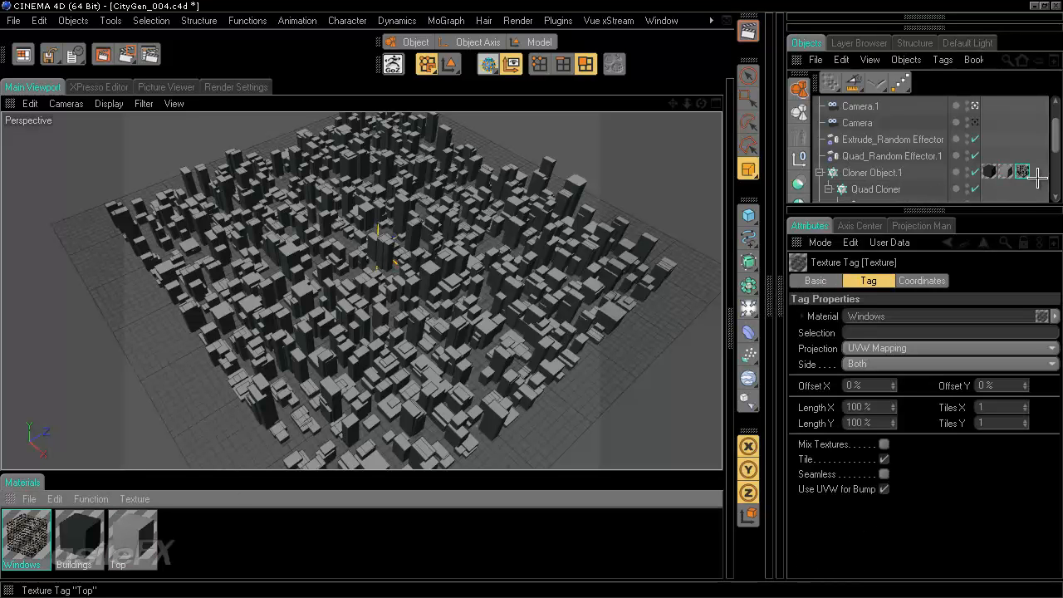
left_click_drag(1007, 173, 1044, 172)
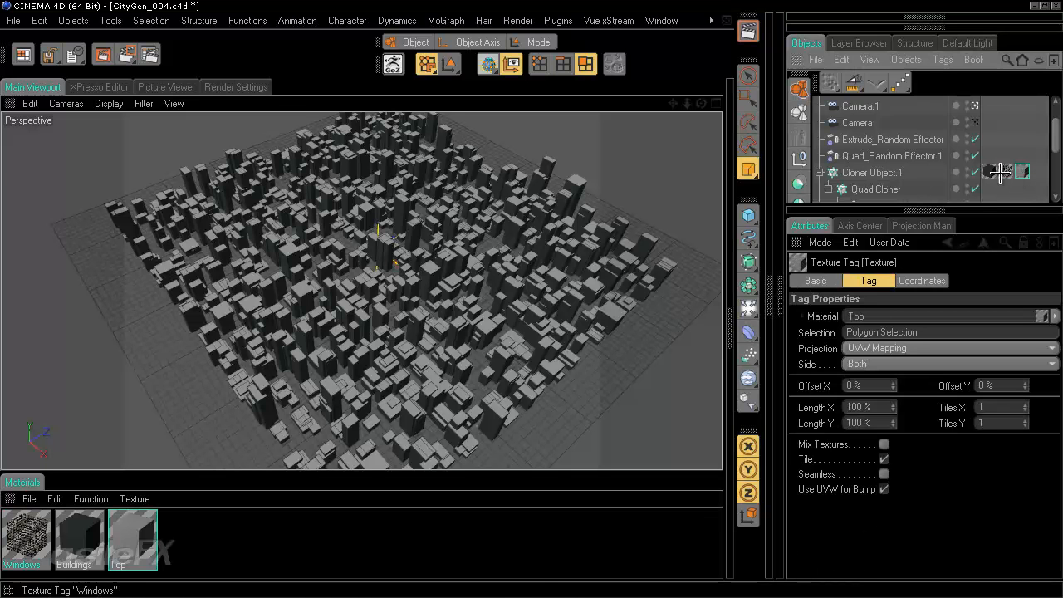
left_click(1005, 171)
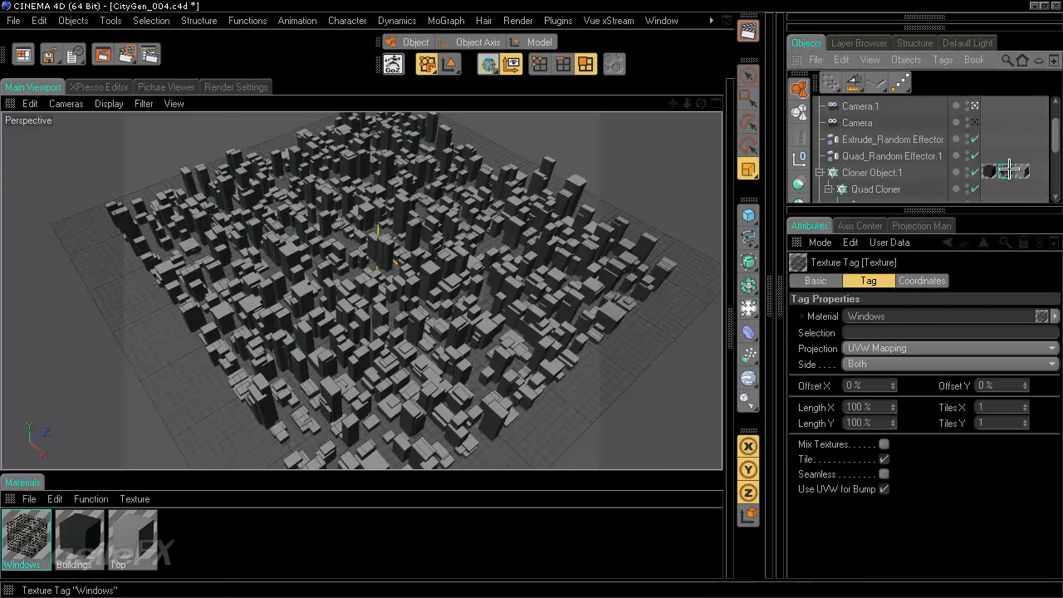
Set the Windows texture tag's projection to Cubic and its Tiles X and Tiles Y to 4
left_click(873, 352)
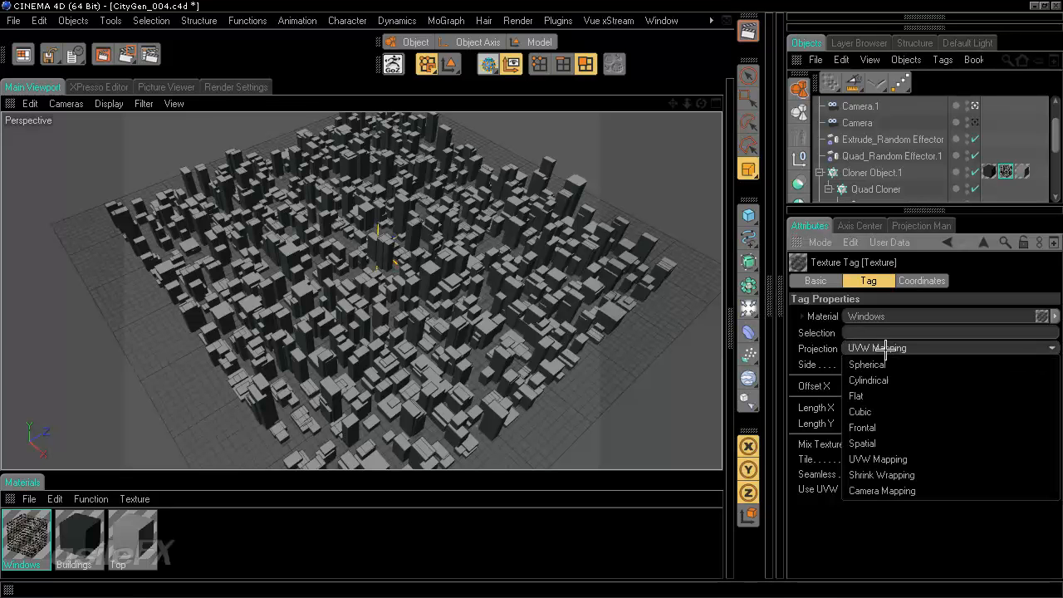
left_click(888, 410)
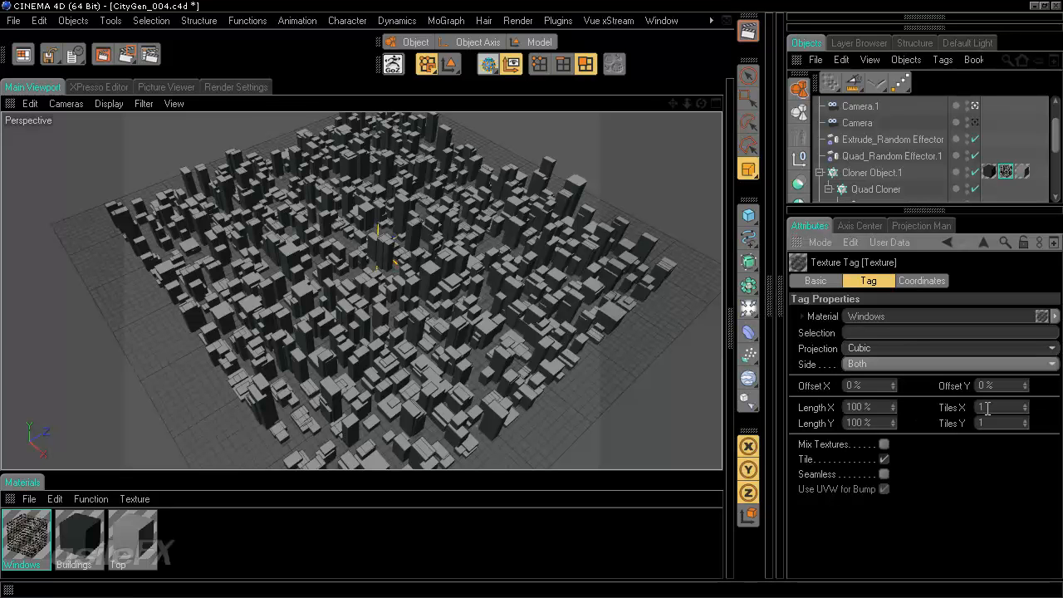
left_click_drag(987, 407, 910, 399)
type("4")
key("Return")
left_click_drag(990, 424, 923, 421)
type("4")
key("Return")
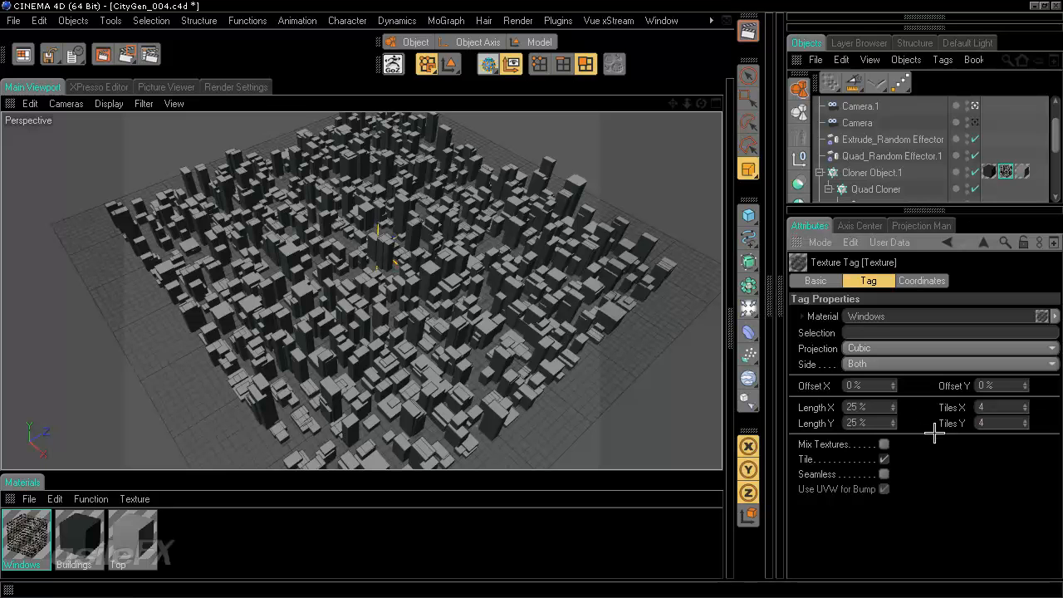
Look through the Camera object and review the anti-aliasing and output render settings
left_click(975, 122)
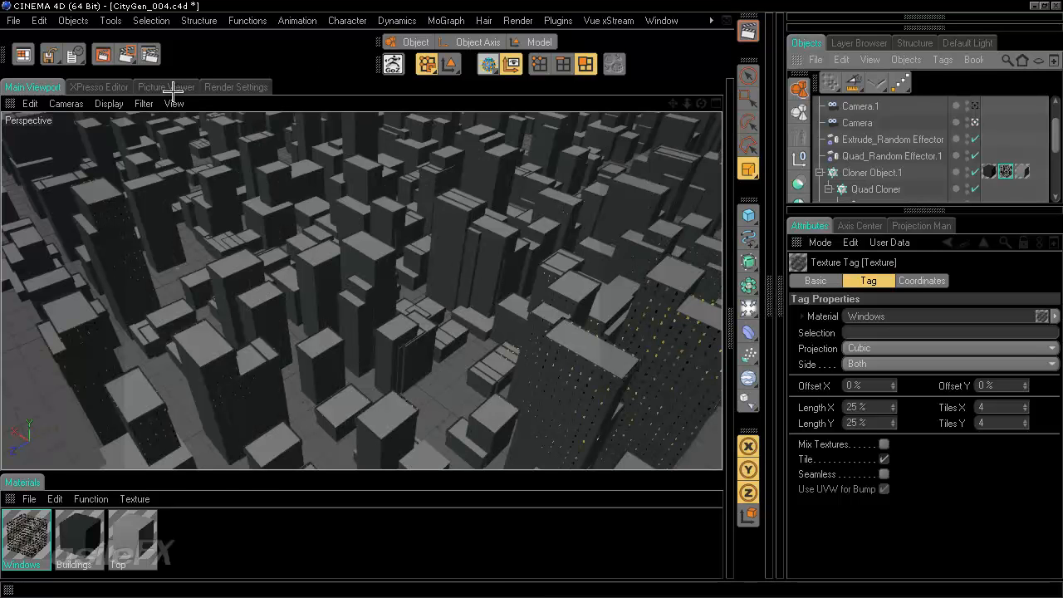
left_click(264, 86)
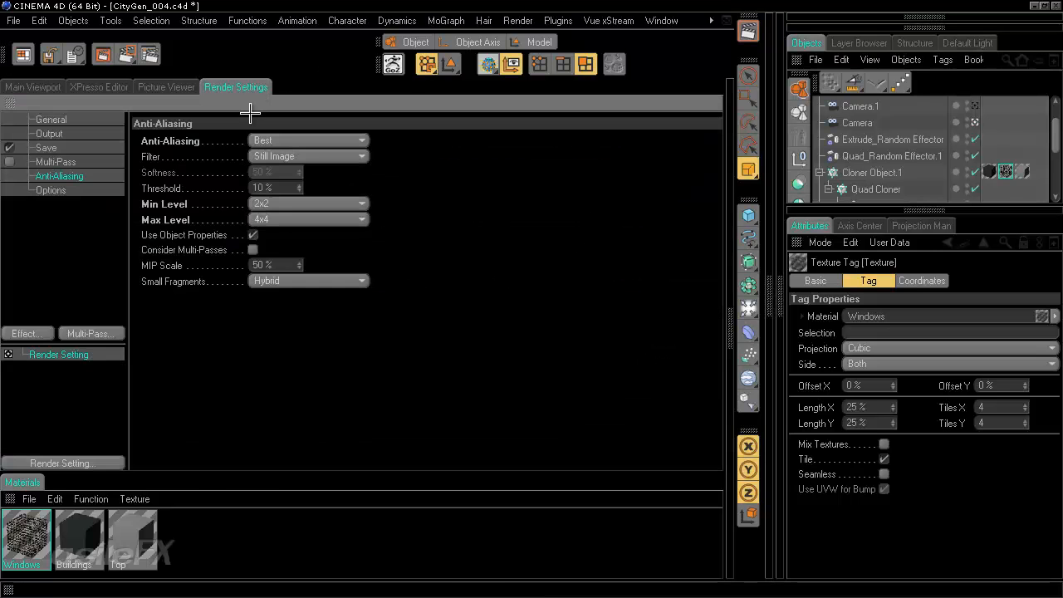
left_click(234, 203)
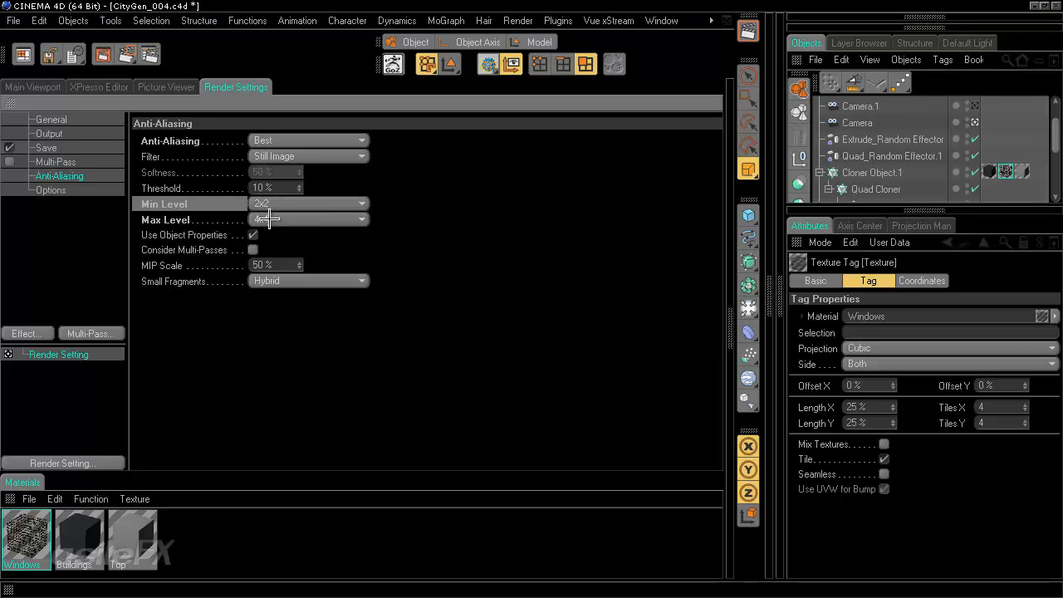
left_click(49, 131)
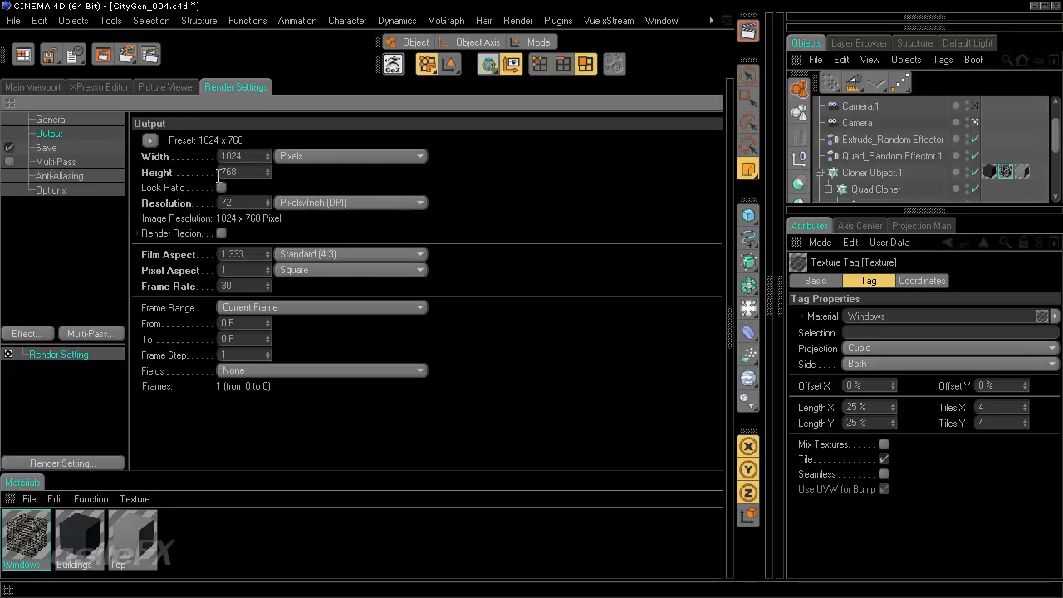
Render the city to the Picture Viewer to check the windows, then return to the main viewport
left_click(45, 87)
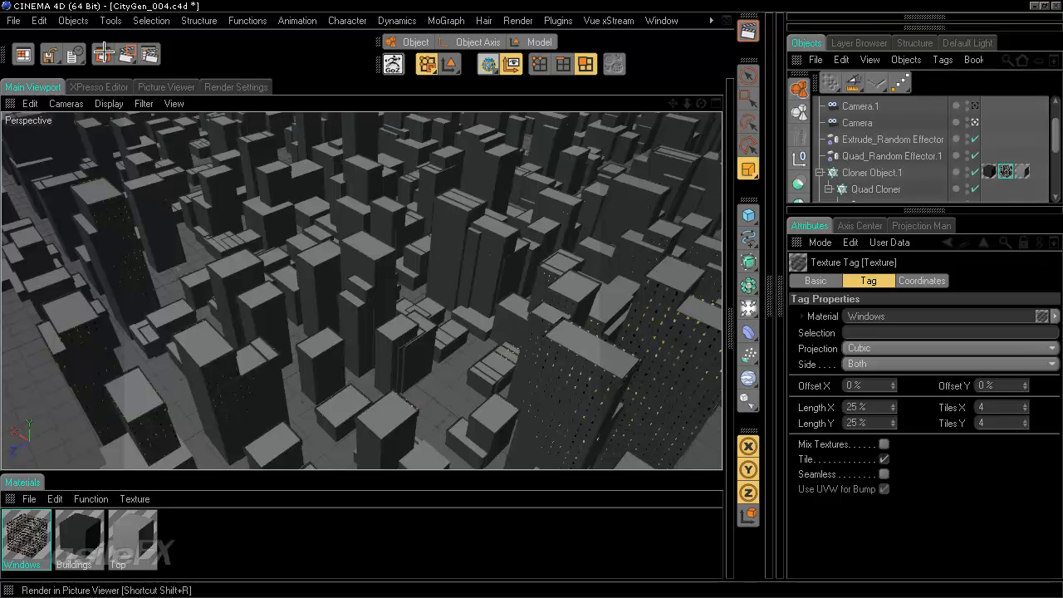
left_click(103, 53)
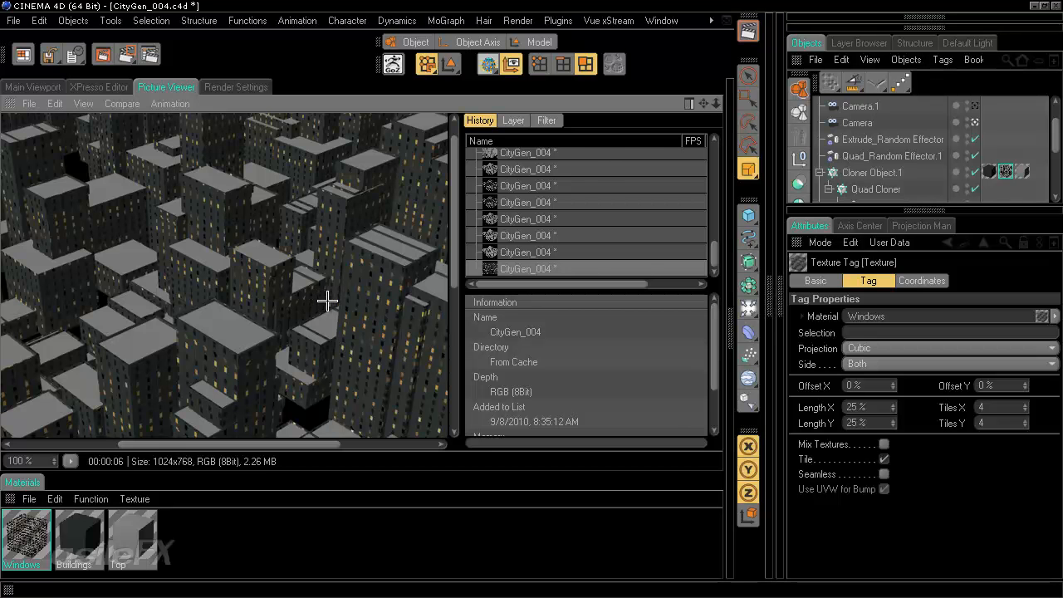
key("F1")
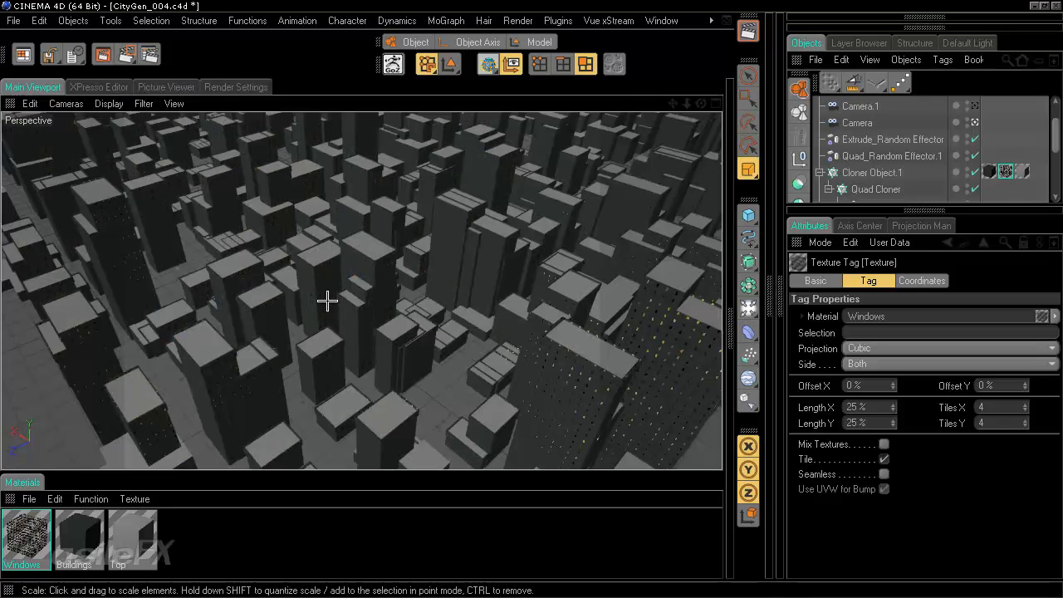
Add a MoGraph Random Effector to Cloner Object.1
left_click(872, 172)
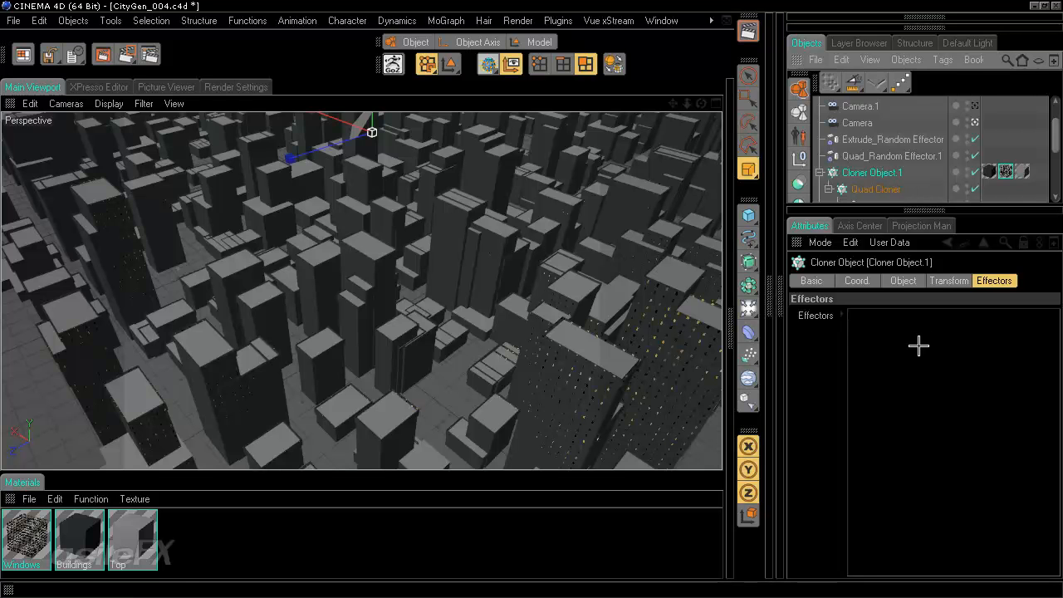
left_click(728, 324)
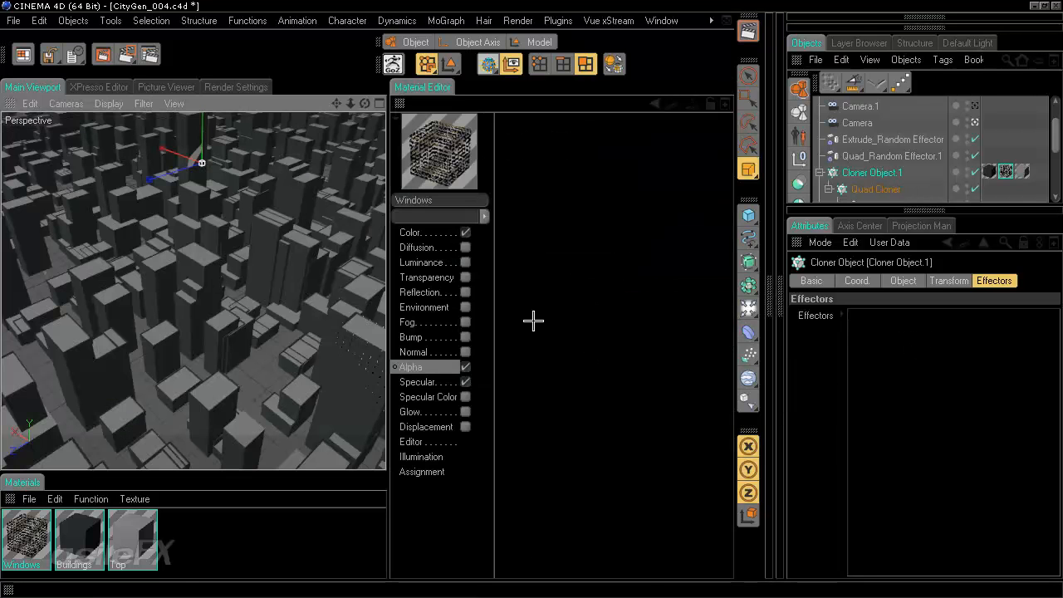
left_click(399, 104)
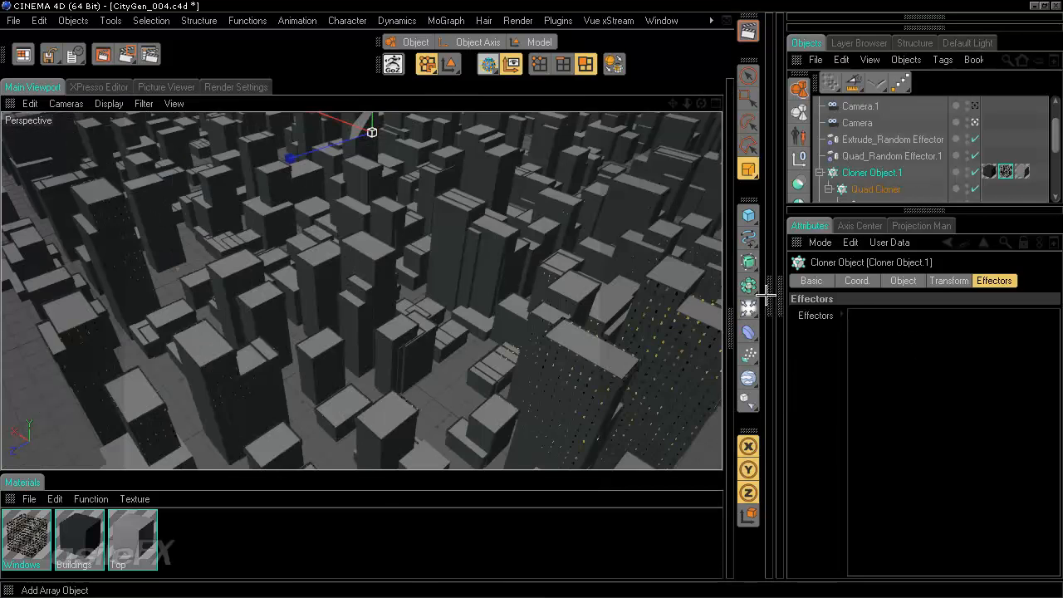
left_click(768, 305)
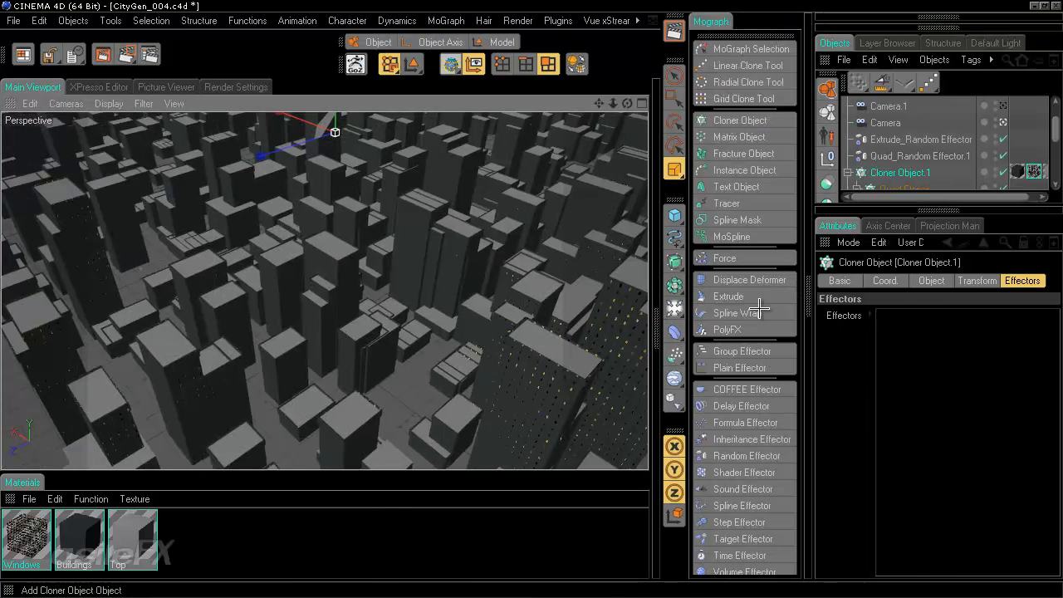
left_click(758, 455)
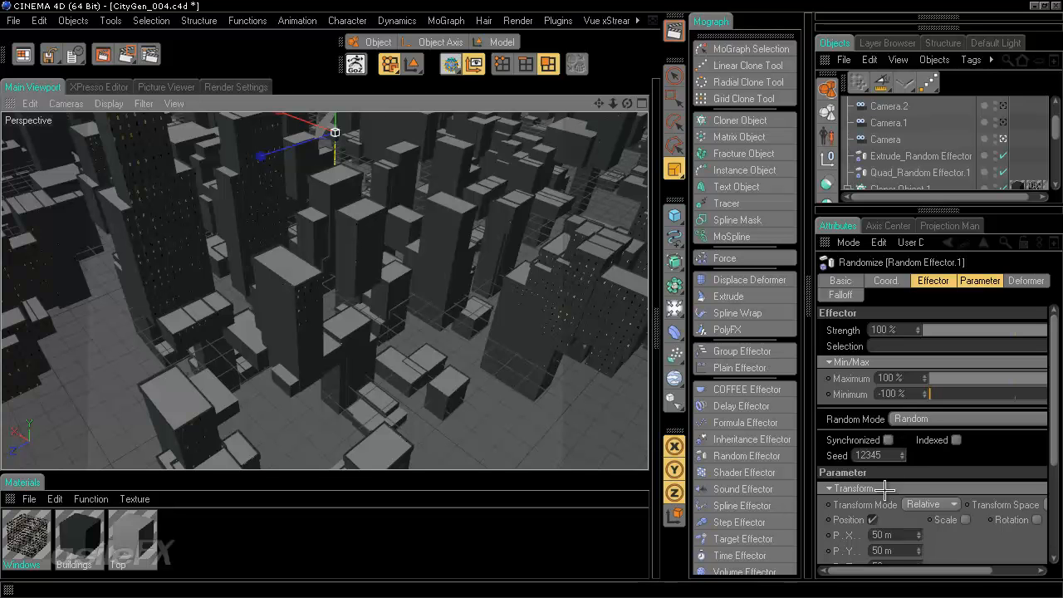
Disable the new Random Effector's Position transform and set its Color Mode to On
left_click(980, 281)
left_click(871, 360)
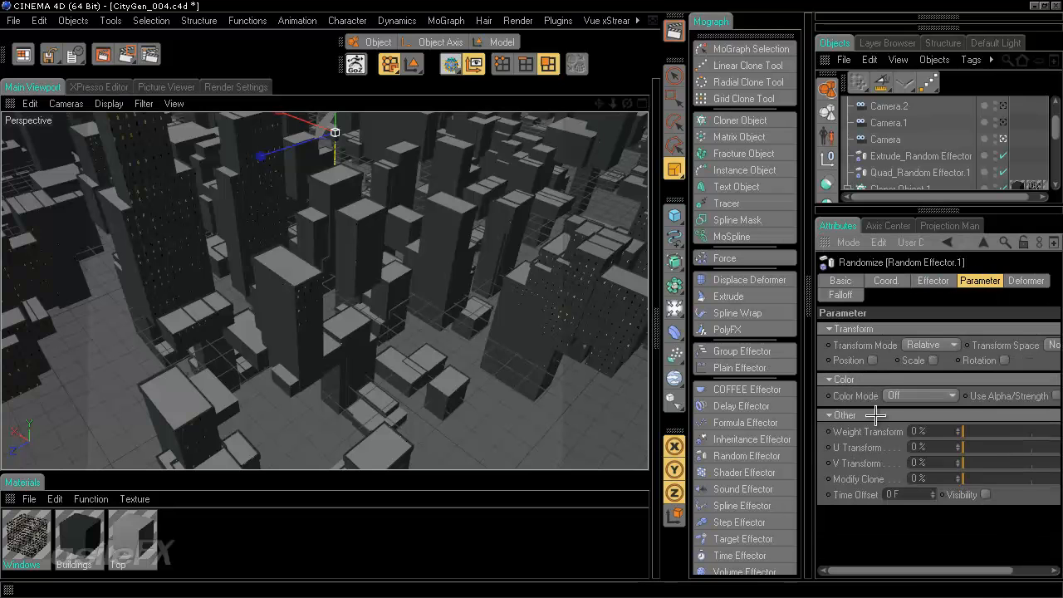
left_click(923, 395)
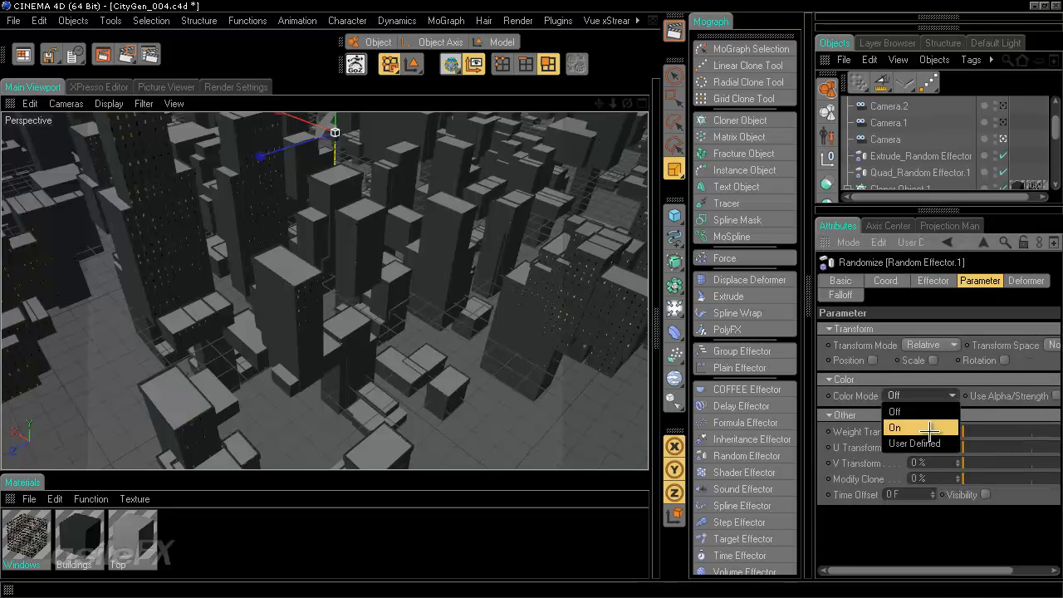
left_click(926, 424)
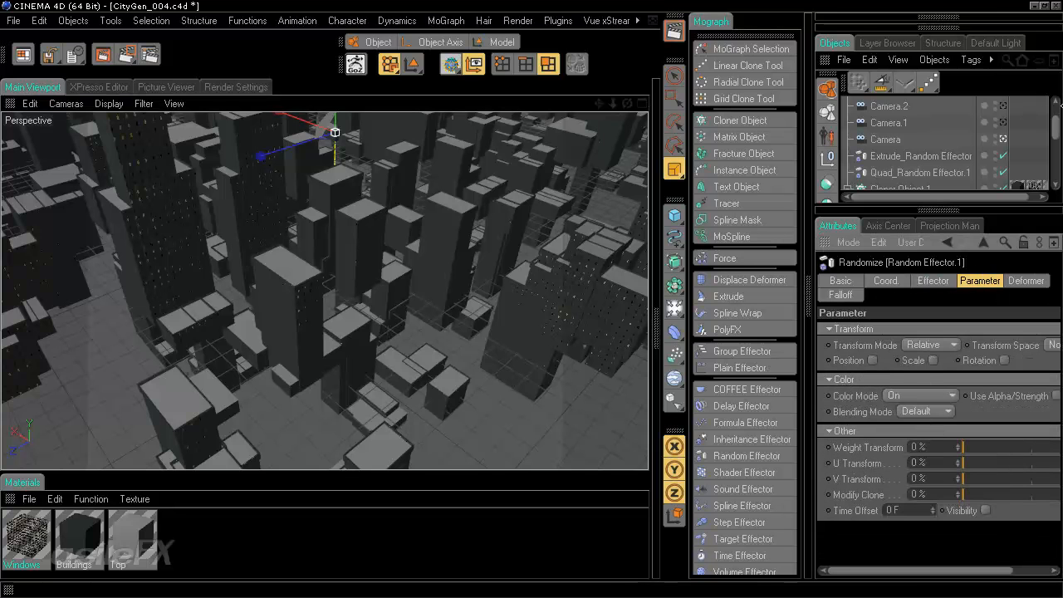
Rename the new Random Effector as Windows_random
left_click_drag(1054, 131, 1055, 107)
double_click(909, 106)
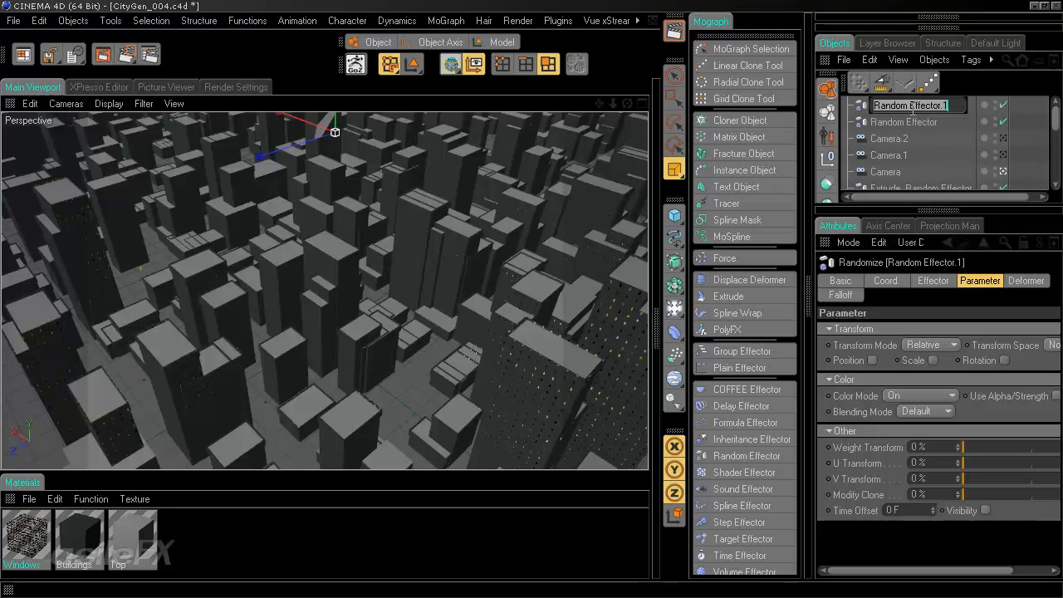
type("Windows Random")
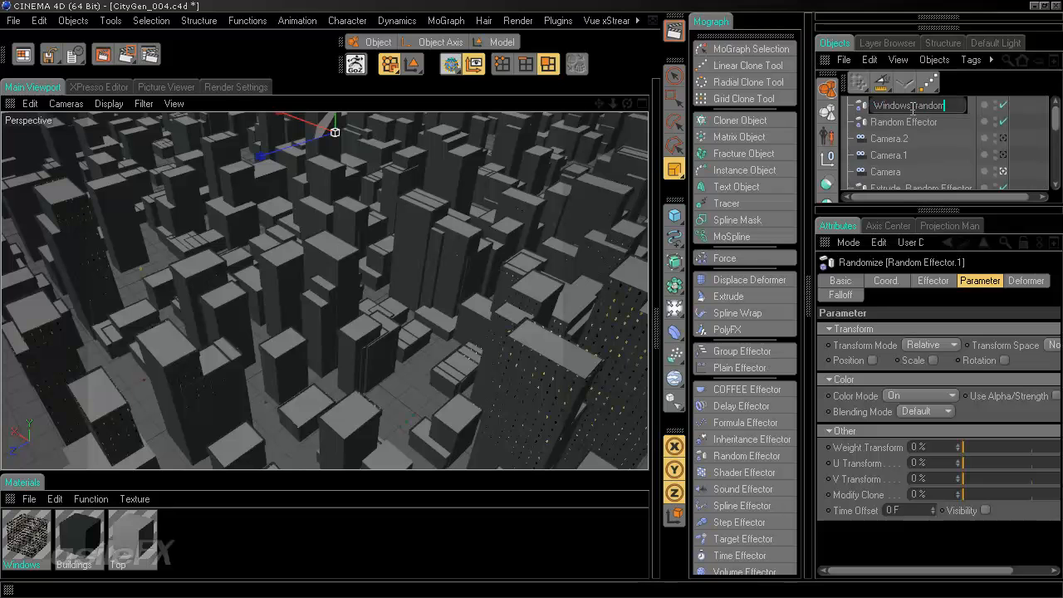
key("Return")
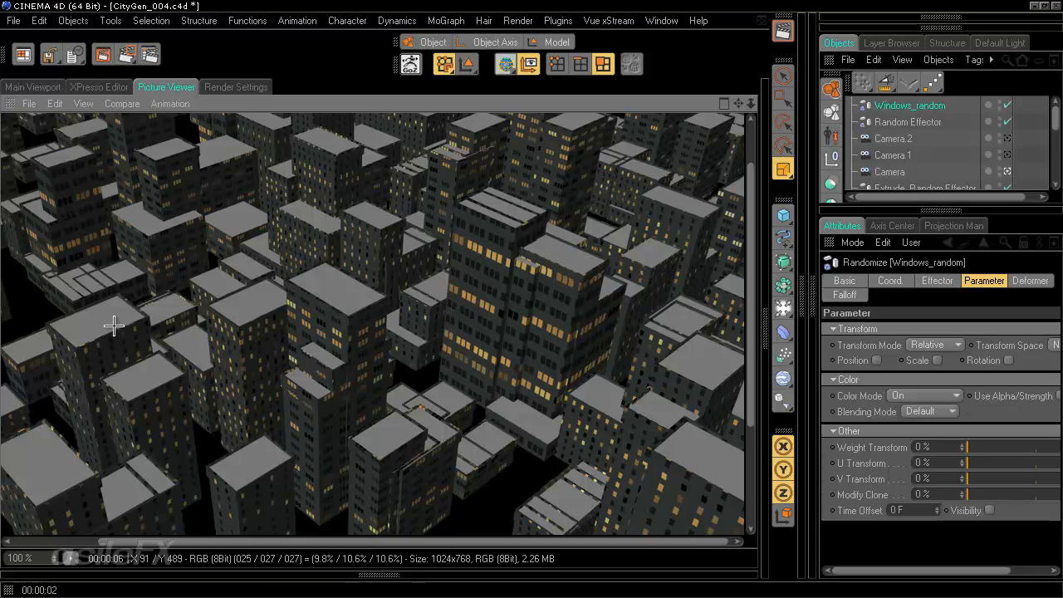
Set Tiles Y to 5 on Cloner Object.1's Windows texture tag and re-render the city
left_click_drag(430, 277, 397, 400)
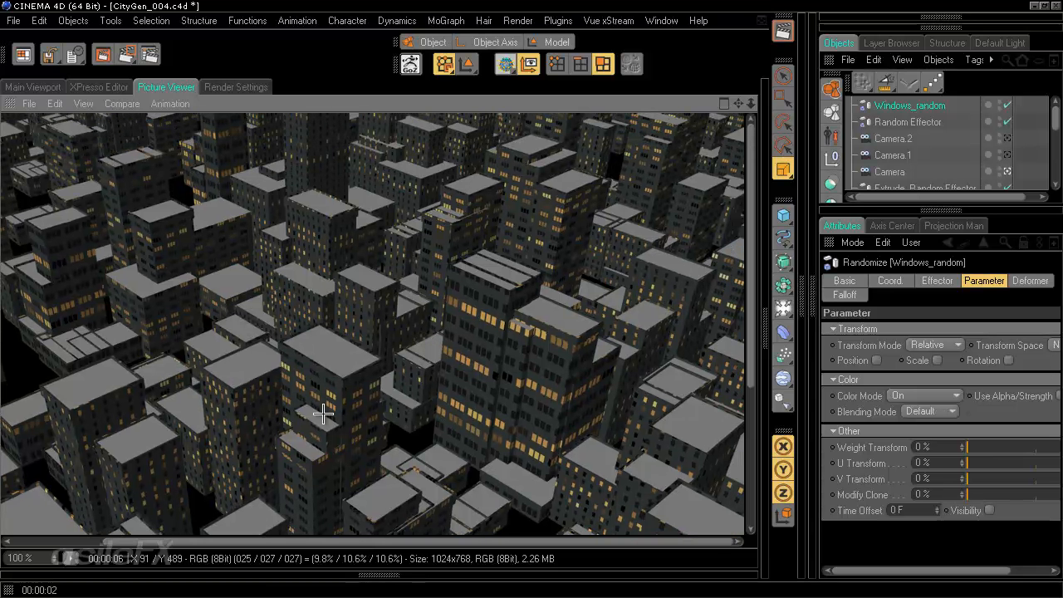
left_click_drag(268, 434, 373, 508)
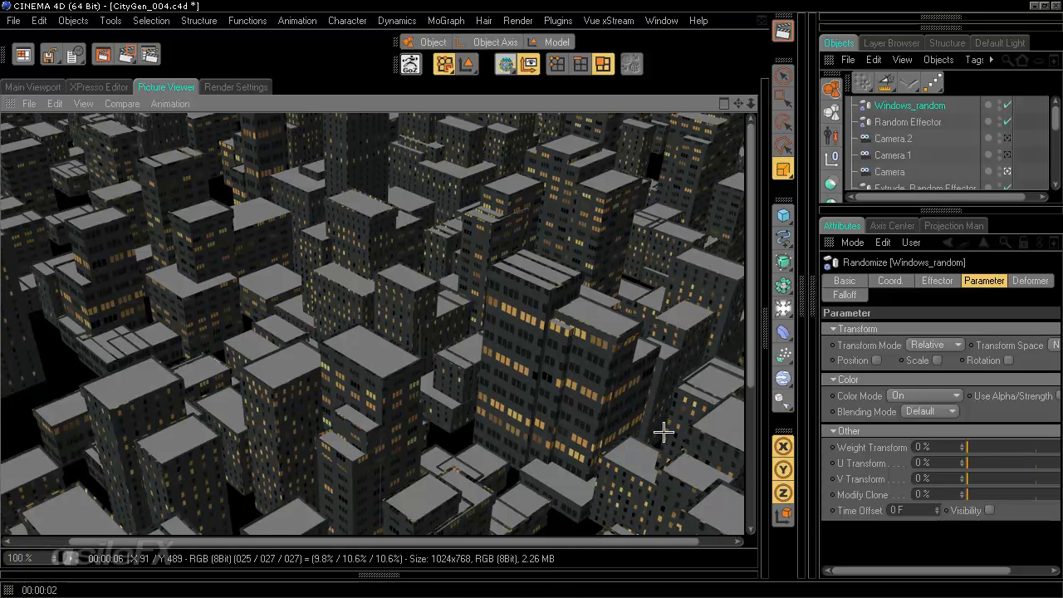
left_click_drag(654, 425, 599, 434)
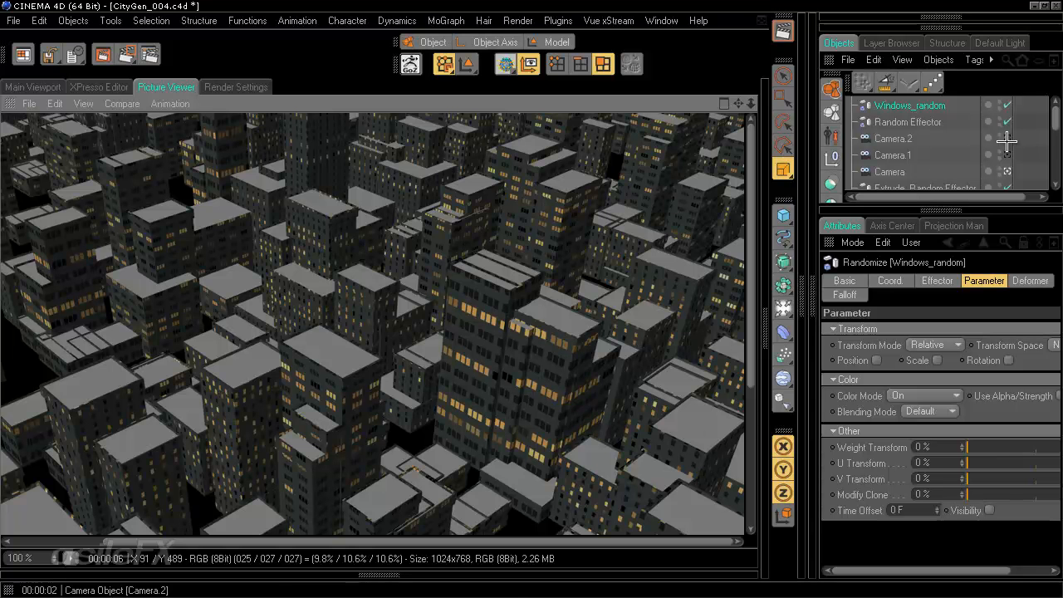
left_click_drag(1056, 120, 1050, 145)
left_click(1038, 138)
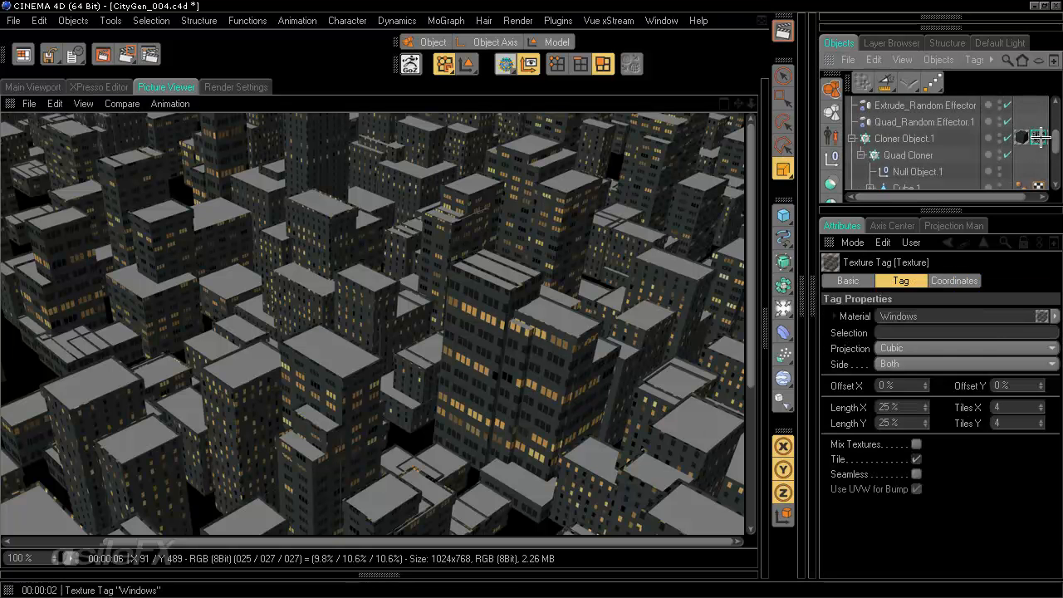
left_click_drag(1004, 423, 868, 424)
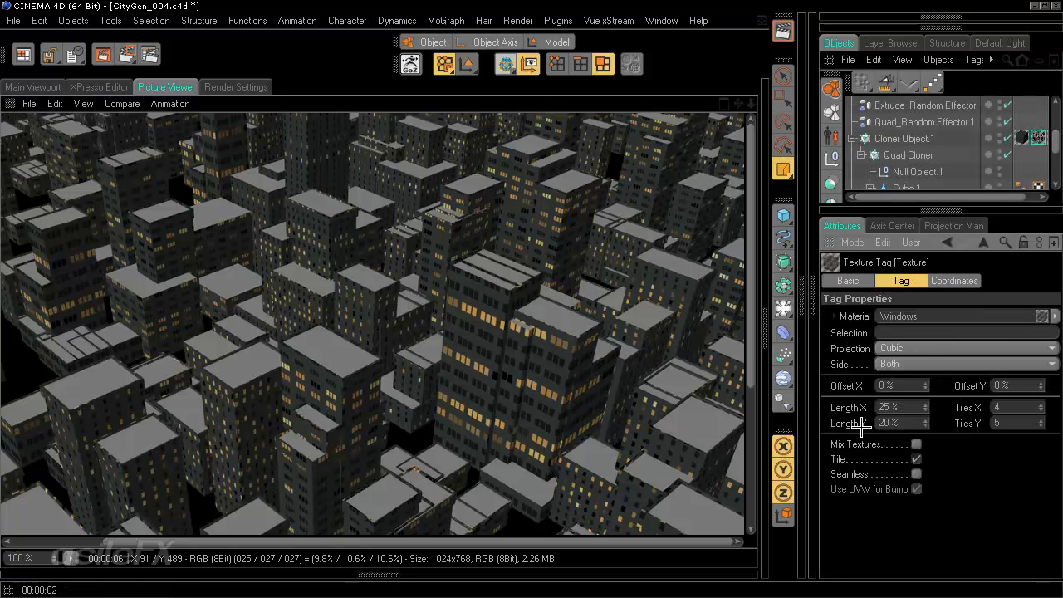
left_click(103, 53)
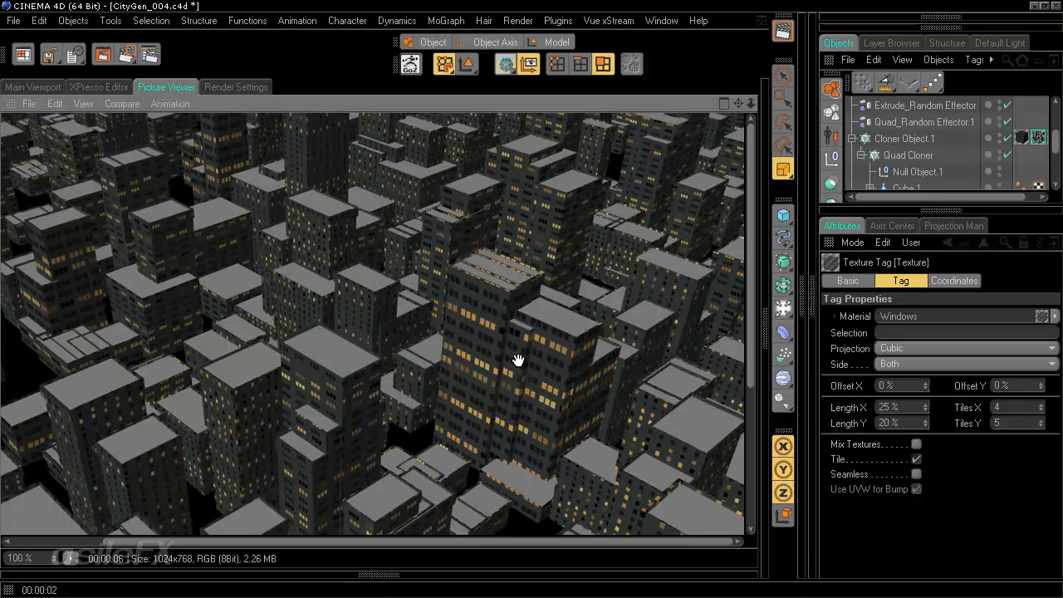
mouse_move(437, 416)
left_mouse_down()
mouse_move(609, 261)
mouse_move(610, 229)
mouse_move(396, 302)
mouse_move(388, 412)
mouse_move(429, 365)
mouse_move(430, 398)
left_mouse_up()
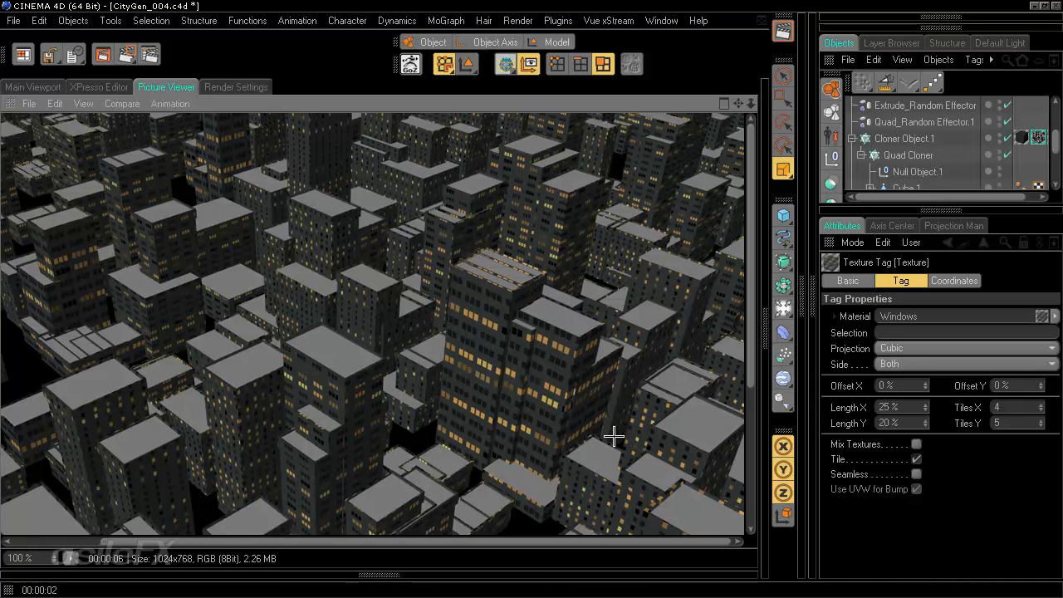
Set the Windows texture tag's Tiles X to 5 and re-render the city to inspect the windows across the buildings
left_click(959, 407)
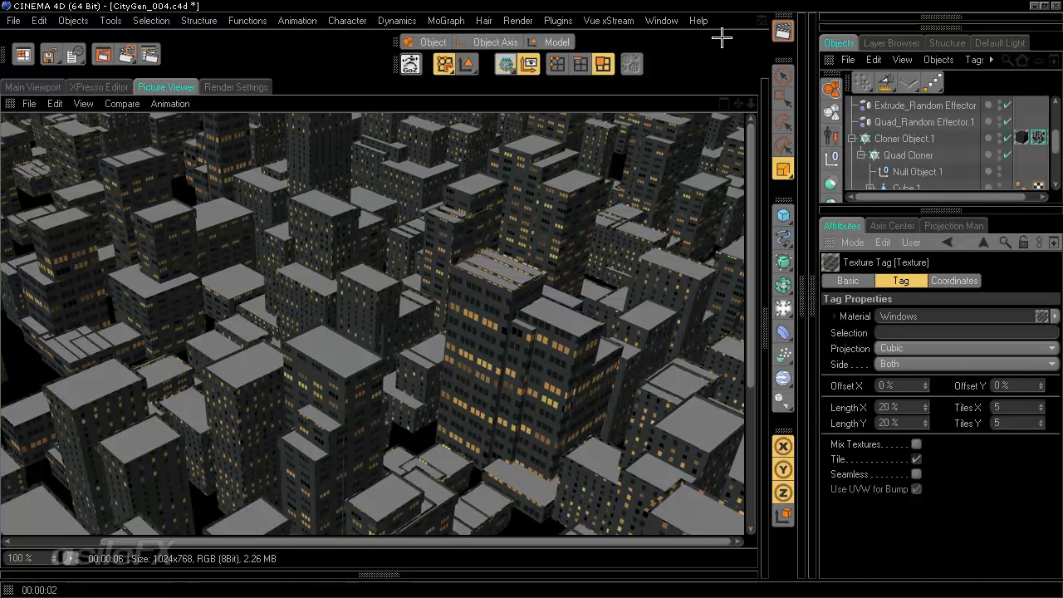
left_click(102, 55)
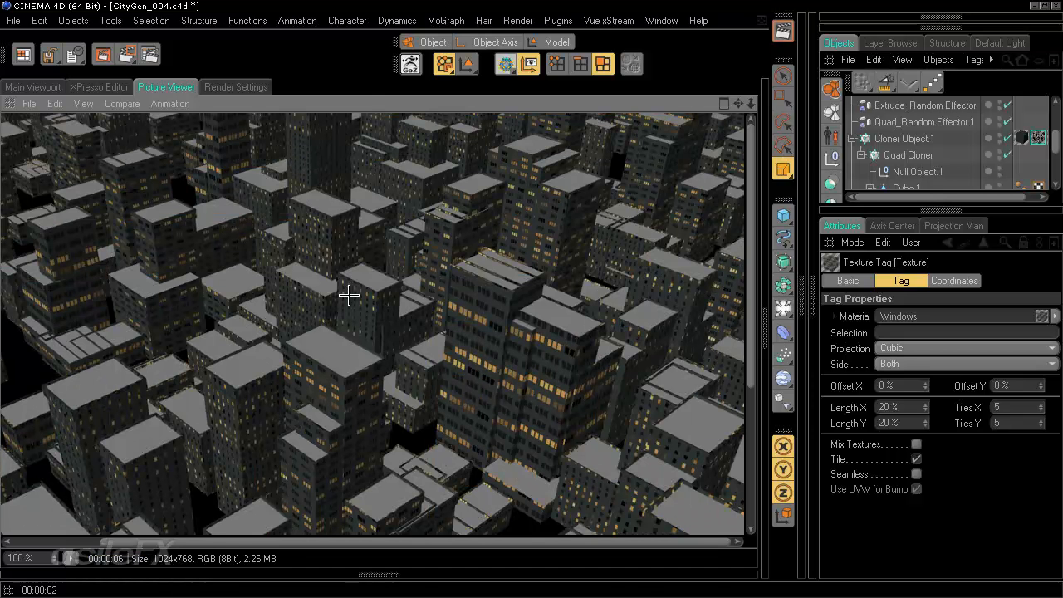
left_click_drag(484, 247, 413, 372)
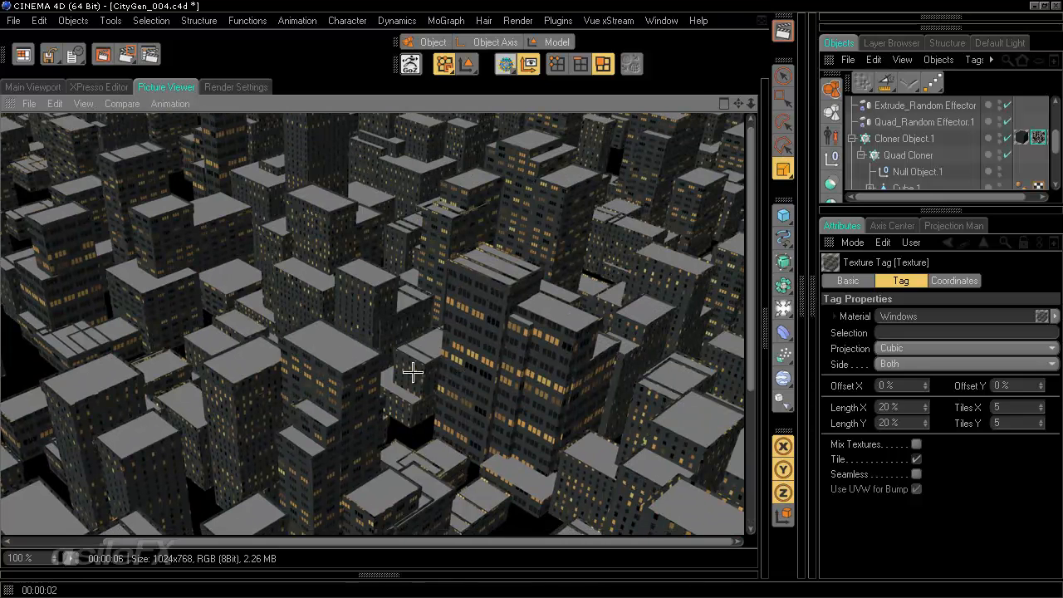
left_click_drag(487, 465, 435, 240)
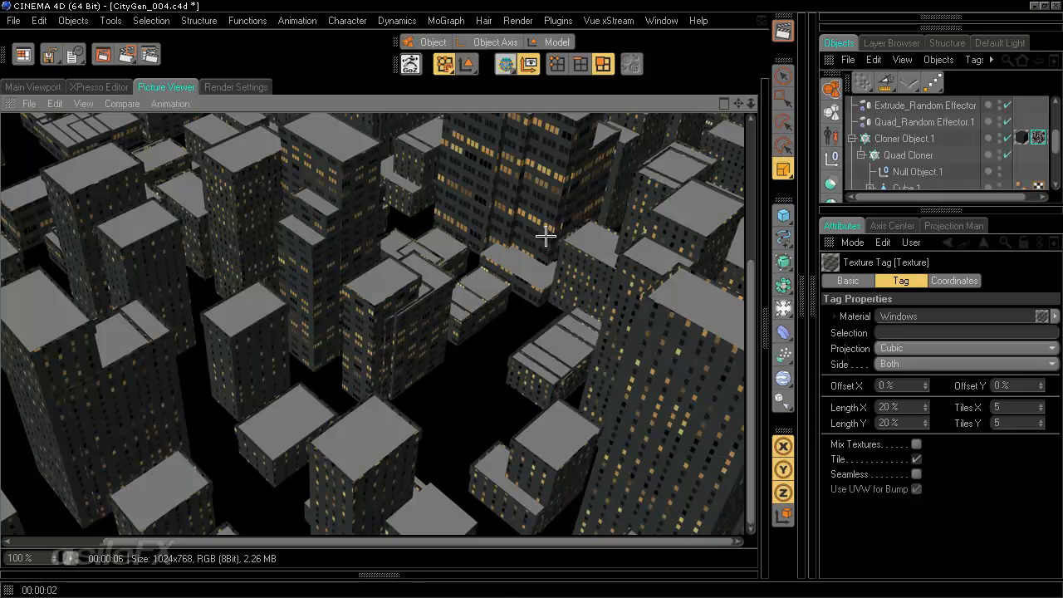
left_click_drag(545, 237, 472, 471)
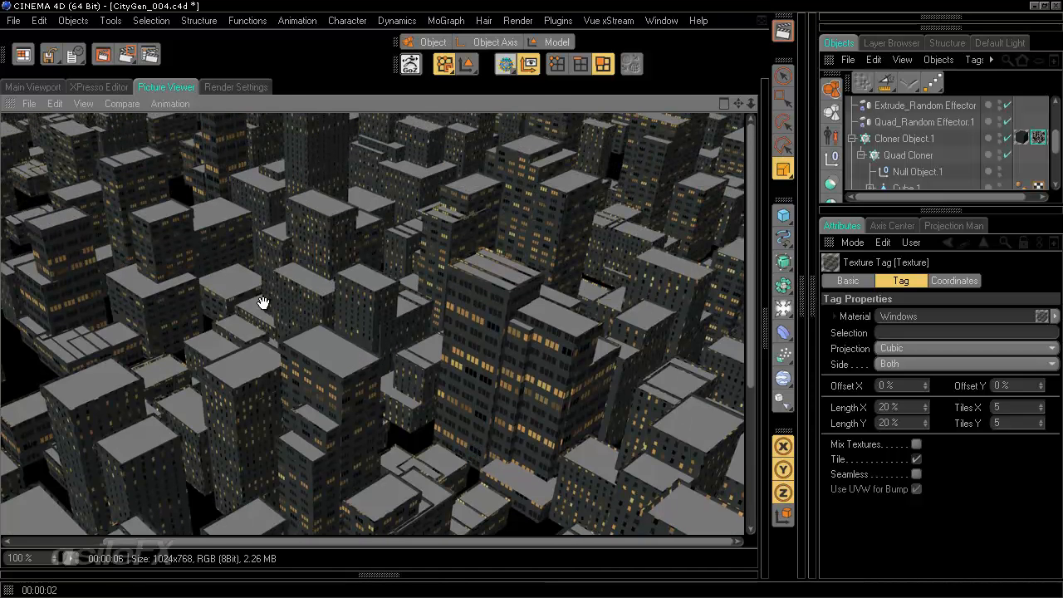
left_click_drag(261, 304, 462, 436)
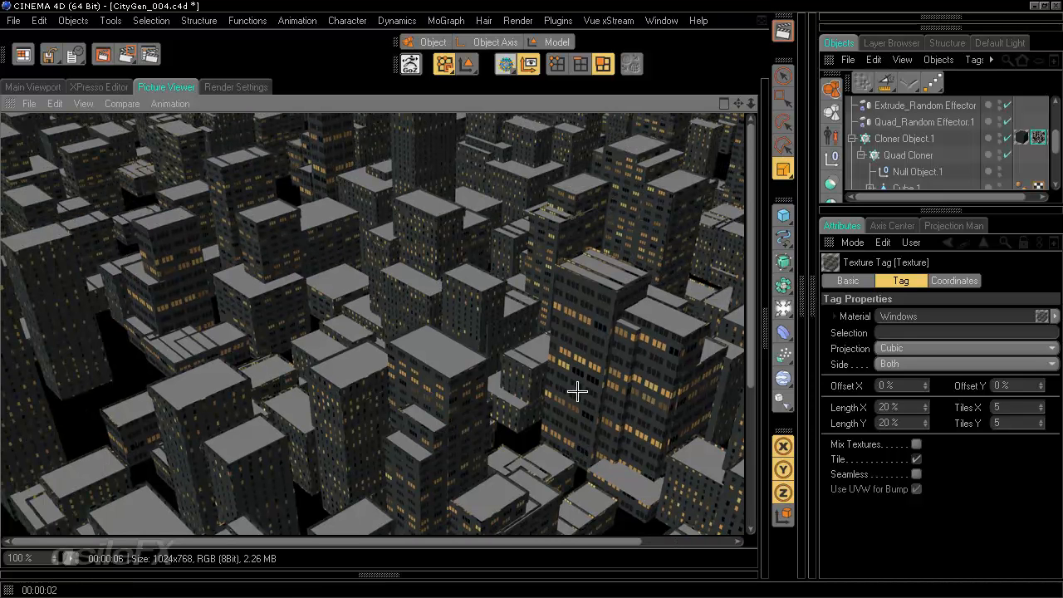
scroll(542, 408, "down", 3)
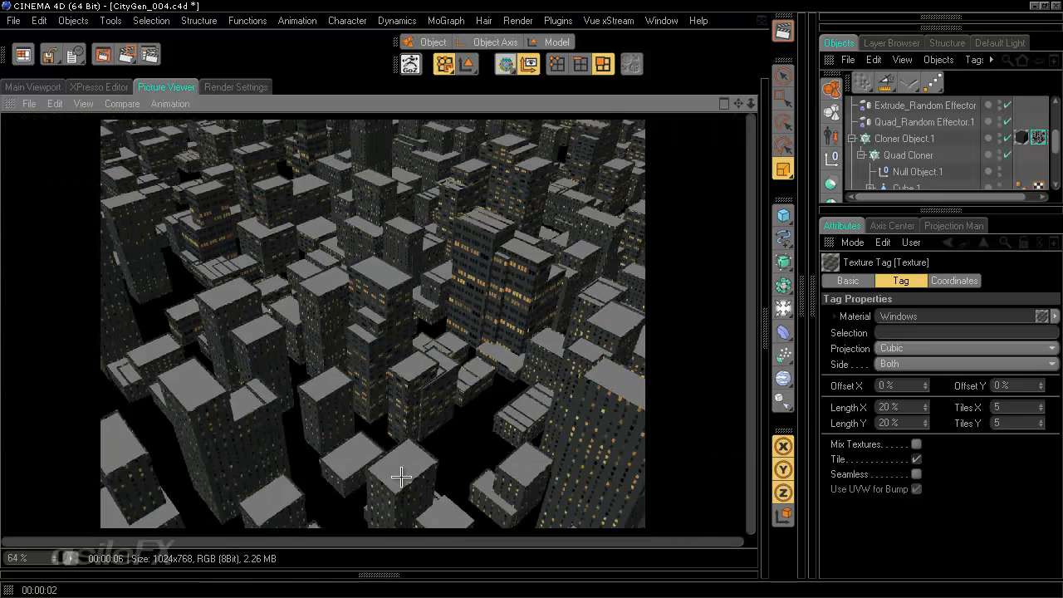
Open the Windows material for editing and copy the Multi Shader from its Color channel's texture
scroll(429, 440, "up", 3)
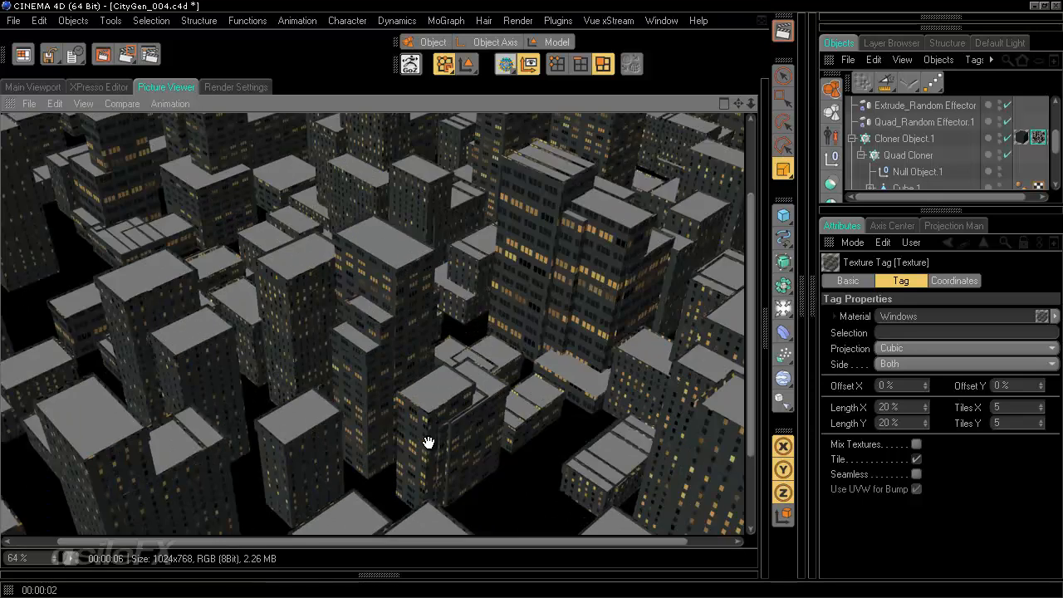
left_click_drag(429, 439, 478, 475)
left_click_drag(240, 273, 282, 323)
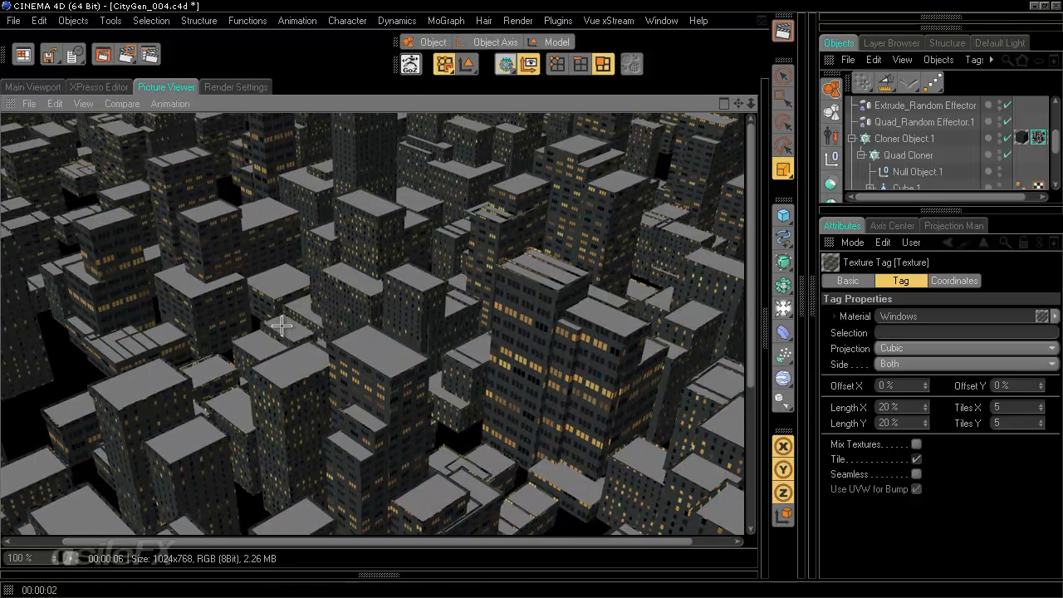
left_click_drag(440, 365, 493, 368)
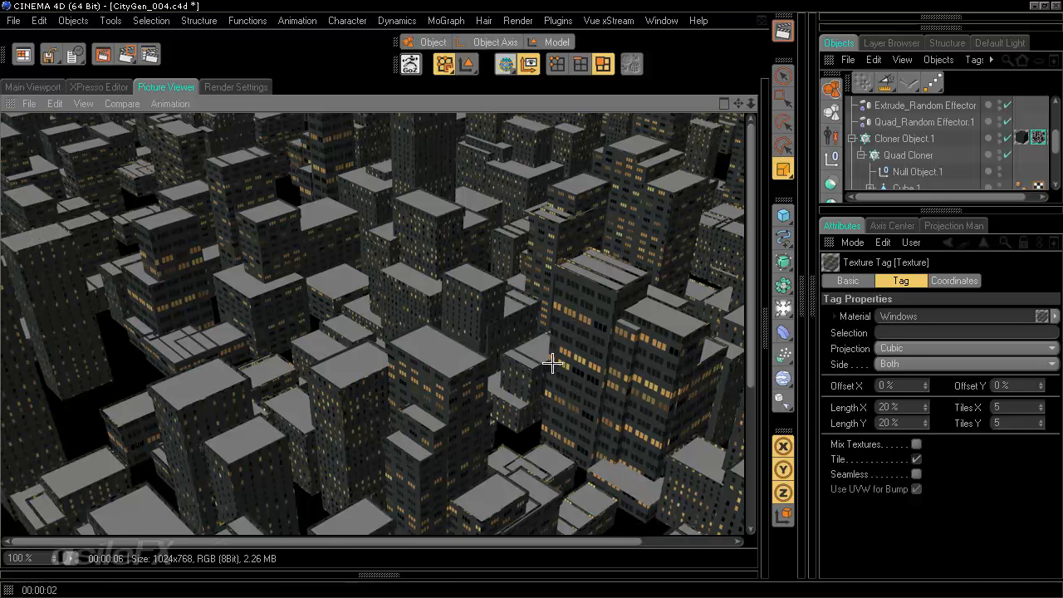
left_click(395, 574)
left_click(35, 545)
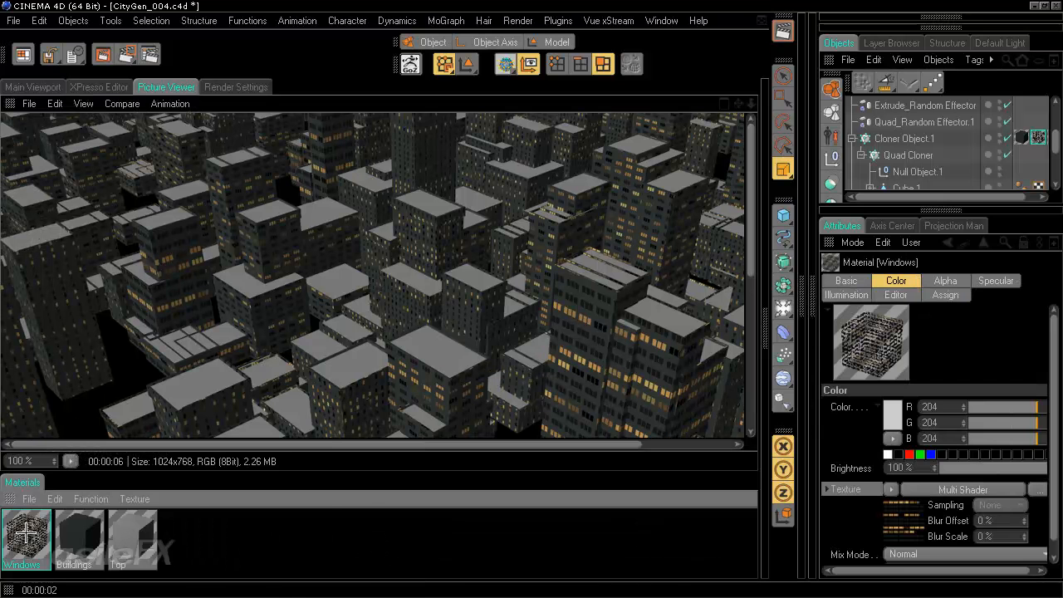
left_click(764, 317)
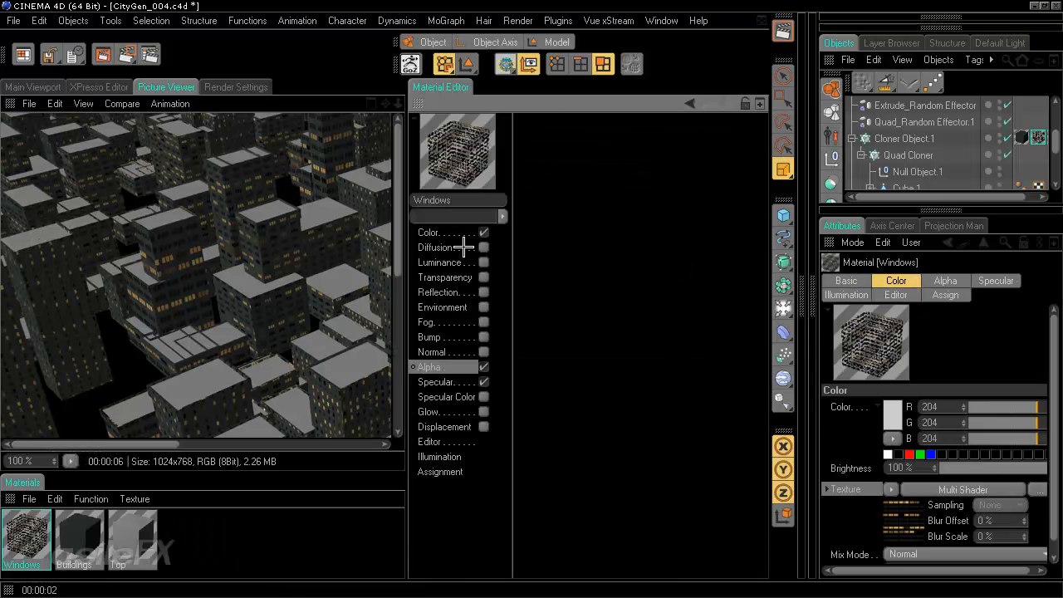
left_click(430, 232)
right_click(544, 226)
left_click(596, 272)
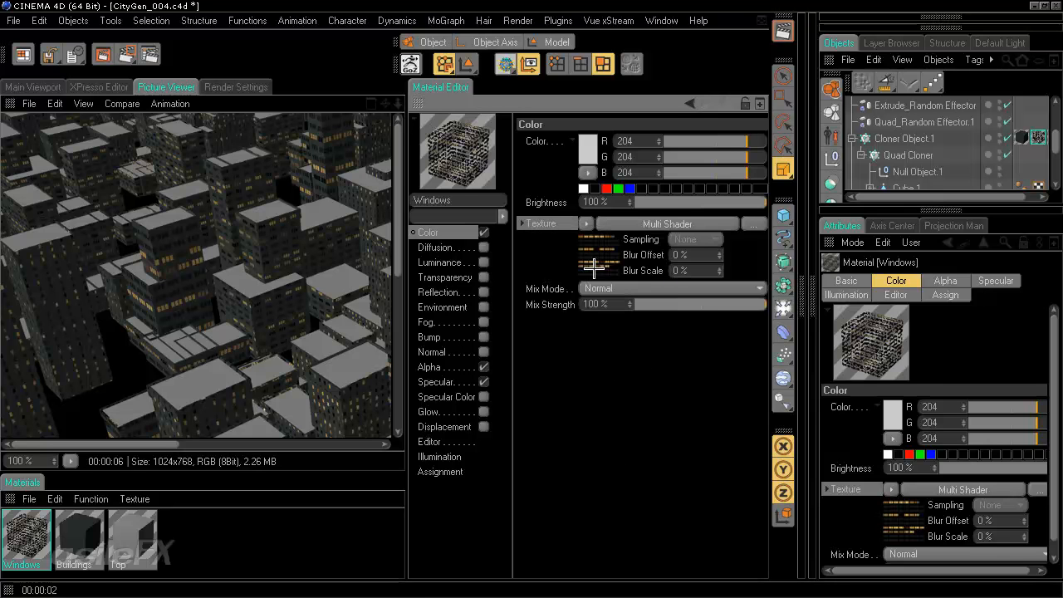
Enable the Windows material's Luminance channel and paste the copied Multi Shader as its texture
left_click(482, 260)
left_click(483, 262)
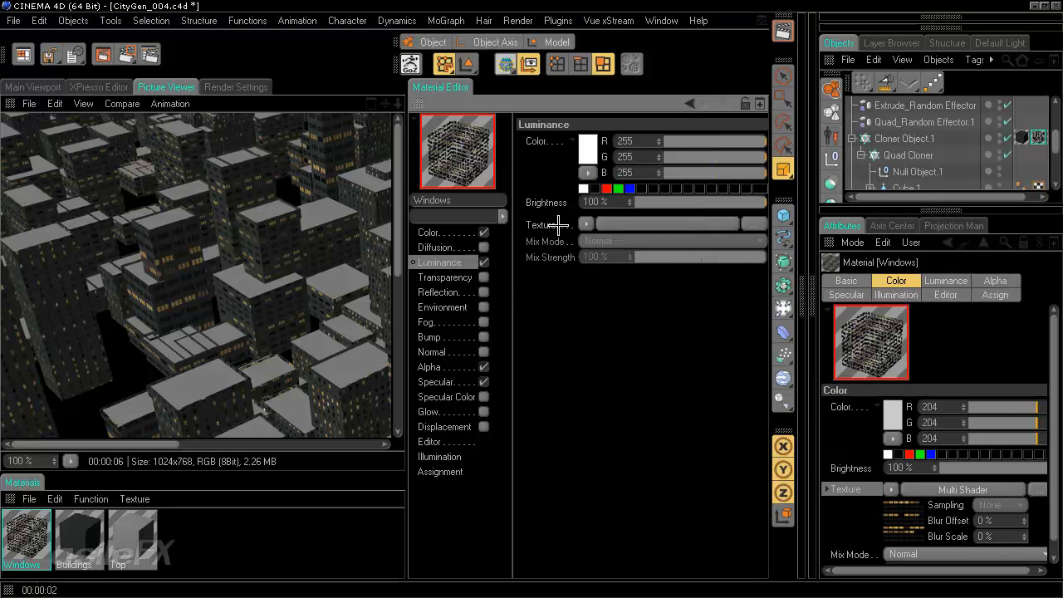
right_click(556, 222)
left_click(585, 283)
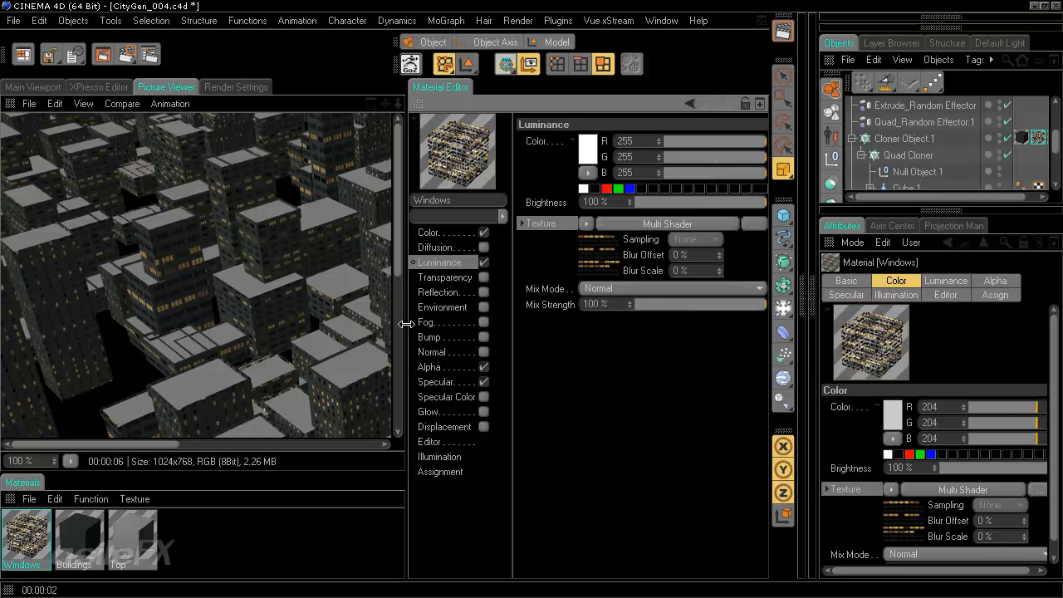
Re-render the city and inspect the luminous windows across the buildings from near and far
left_click_drag(406, 324, 499, 324)
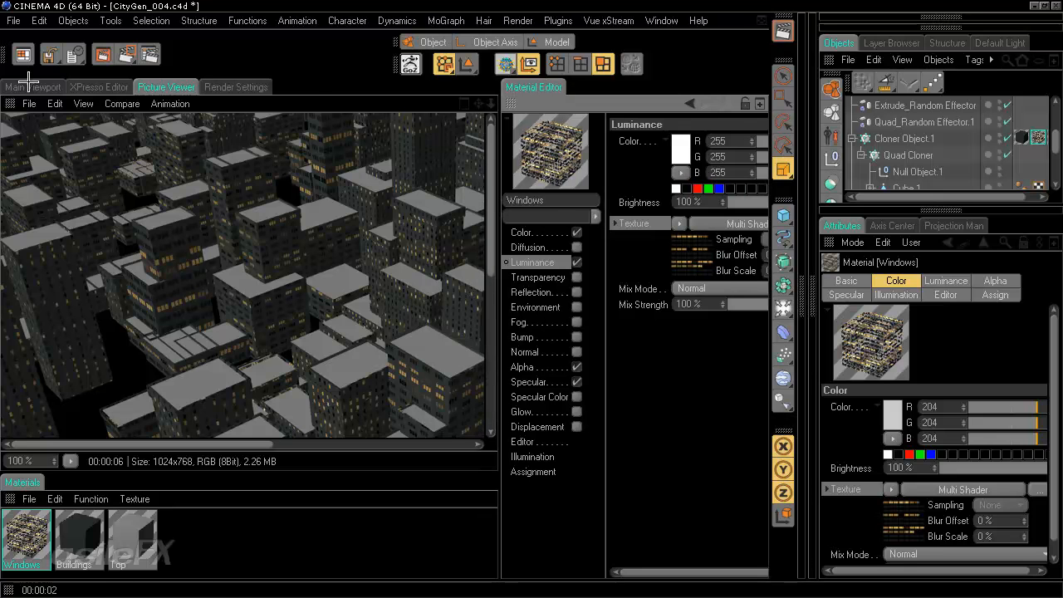
left_click(102, 55)
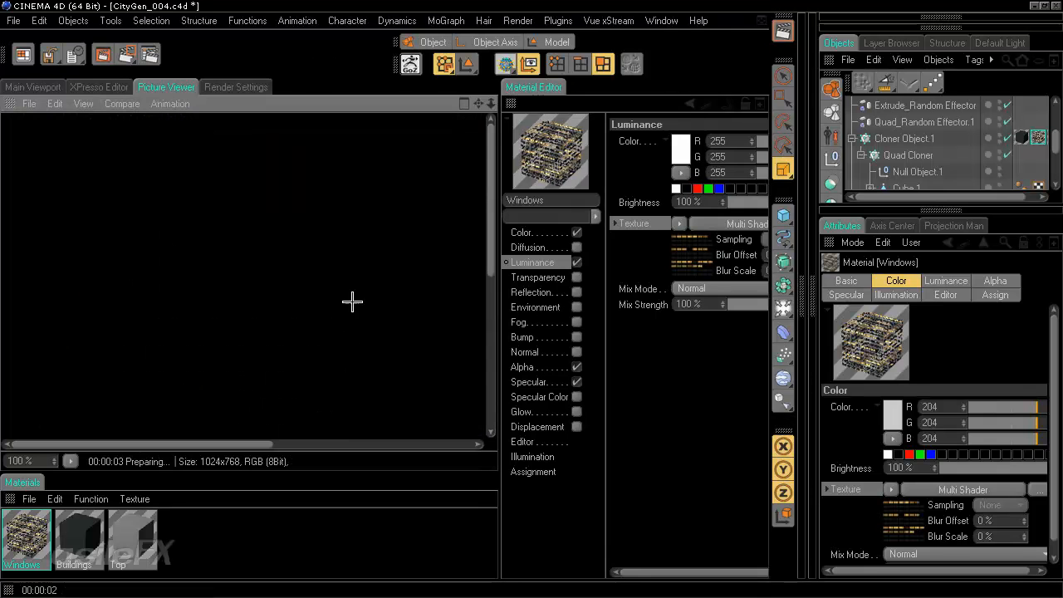
left_click_drag(391, 209, 213, 295)
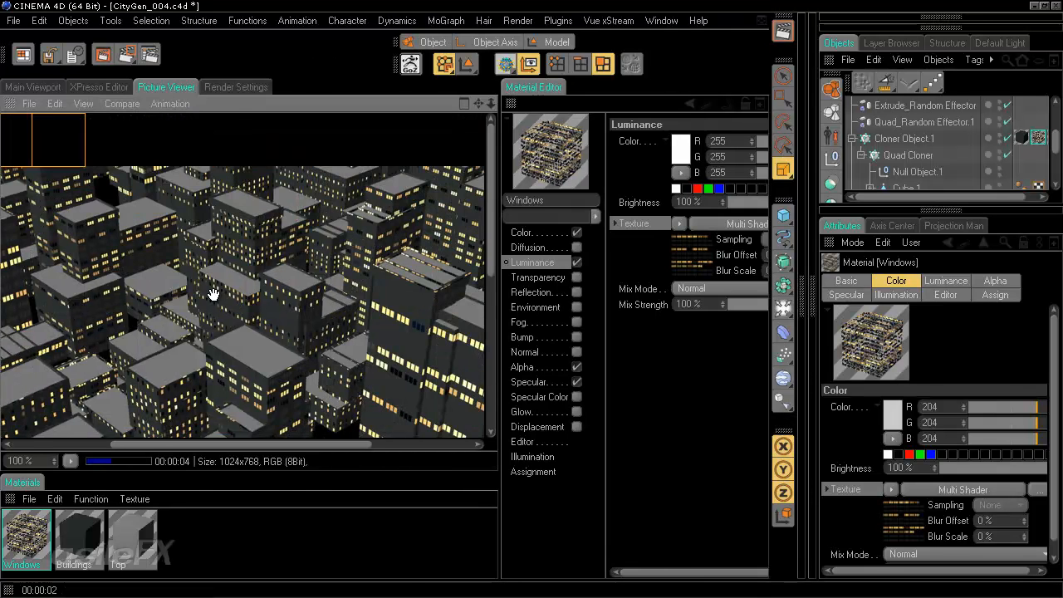
left_click_drag(304, 314, 211, 96)
left_click_drag(316, 151, 296, 332)
left_click_drag(195, 210, 413, 357)
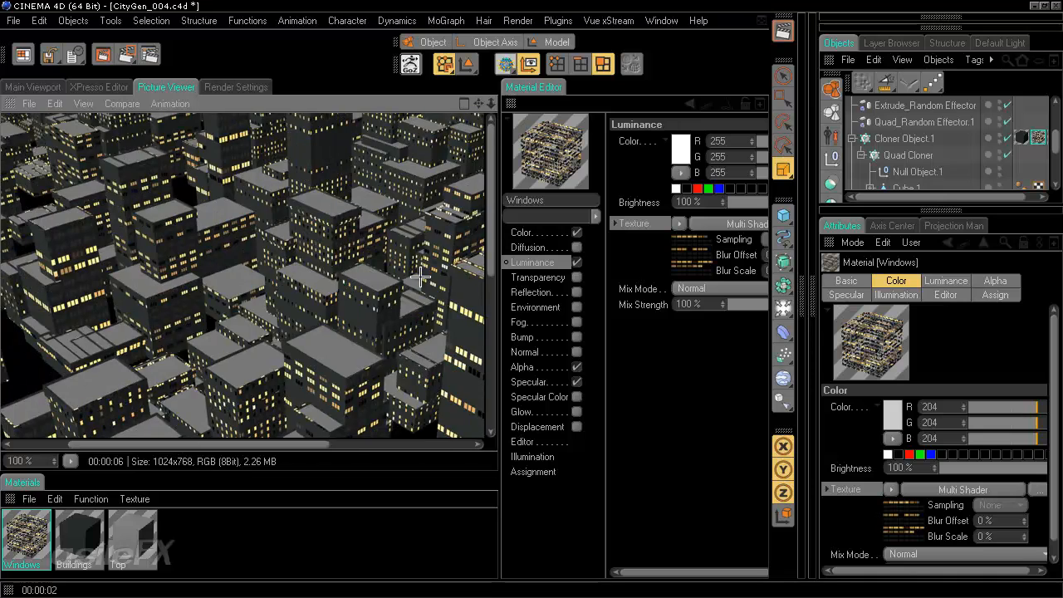
scroll(420, 276, "down", 4)
left_click_drag(381, 236, 331, 354)
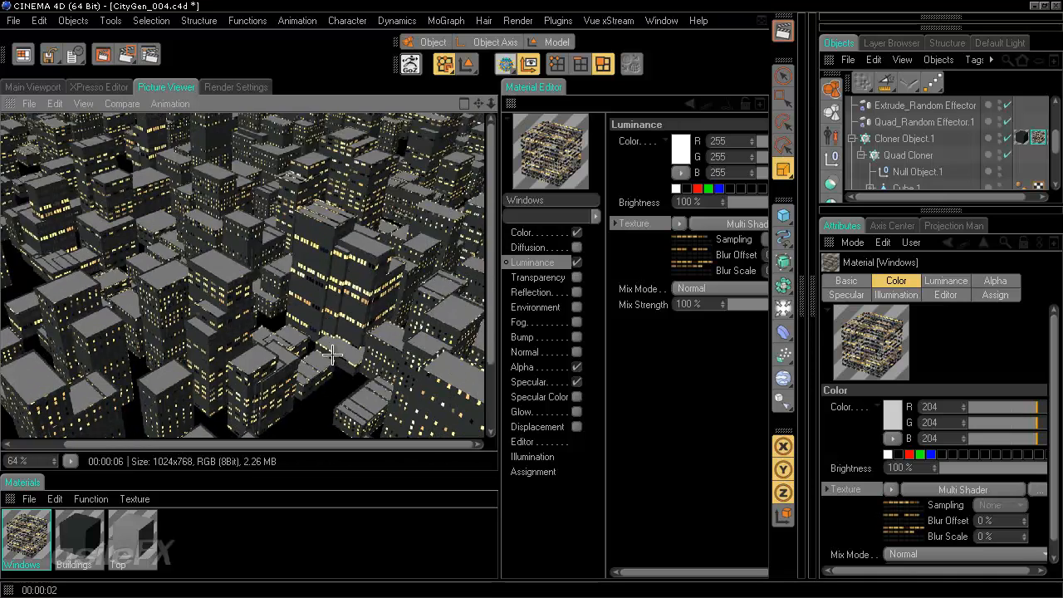
scroll(366, 300, "up", 3)
left_click_drag(368, 187, 229, 417)
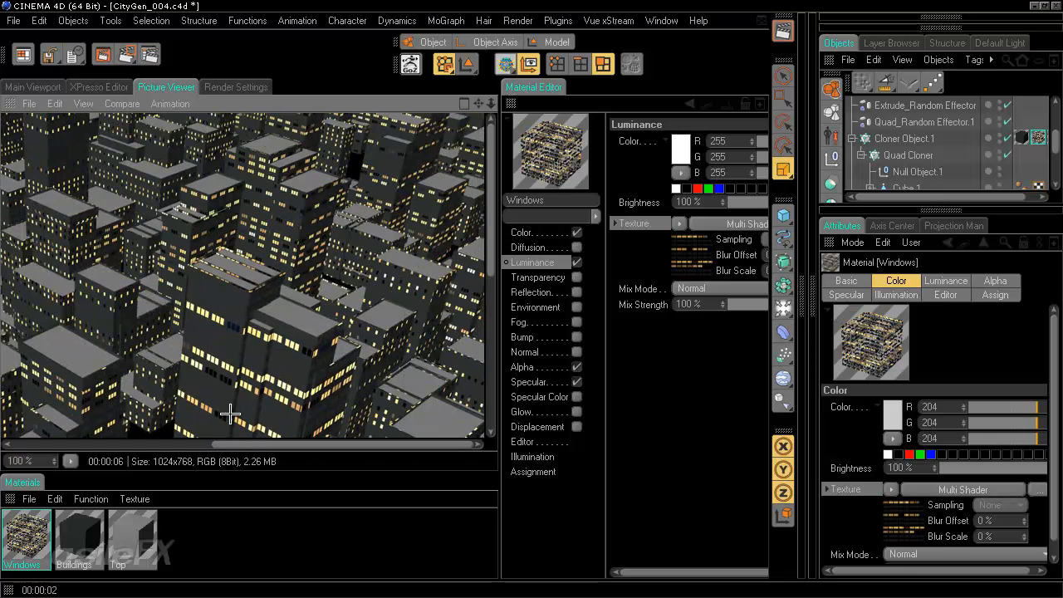
left_click(149, 54)
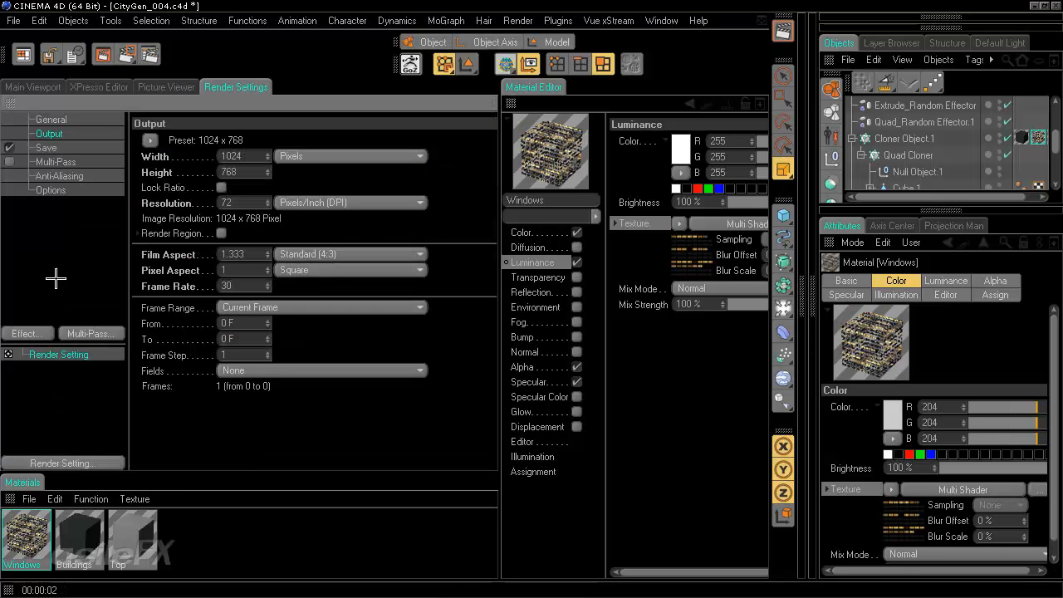
left_click(47, 334)
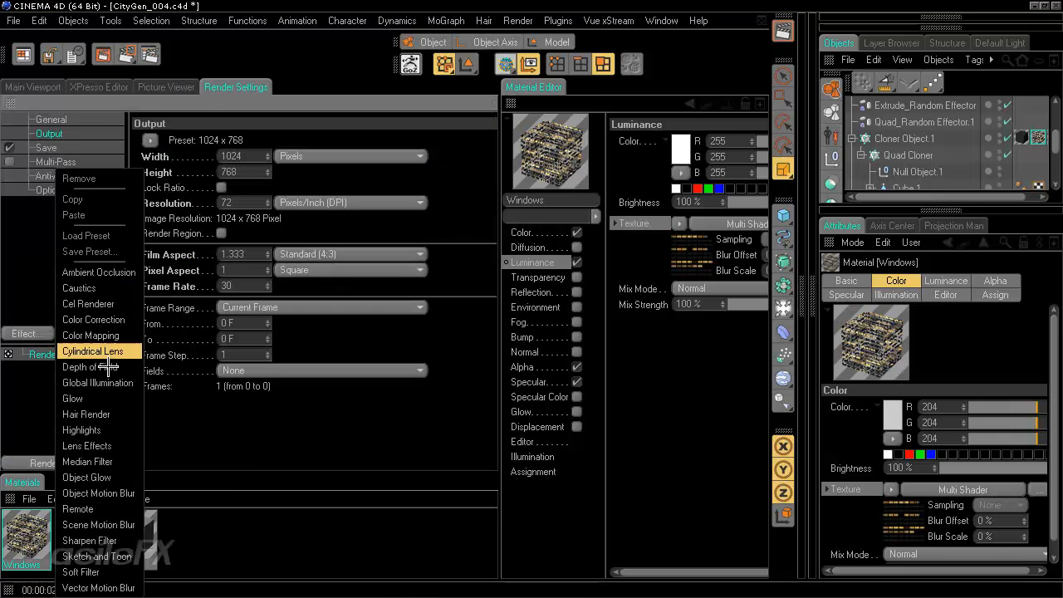
left_click(106, 397)
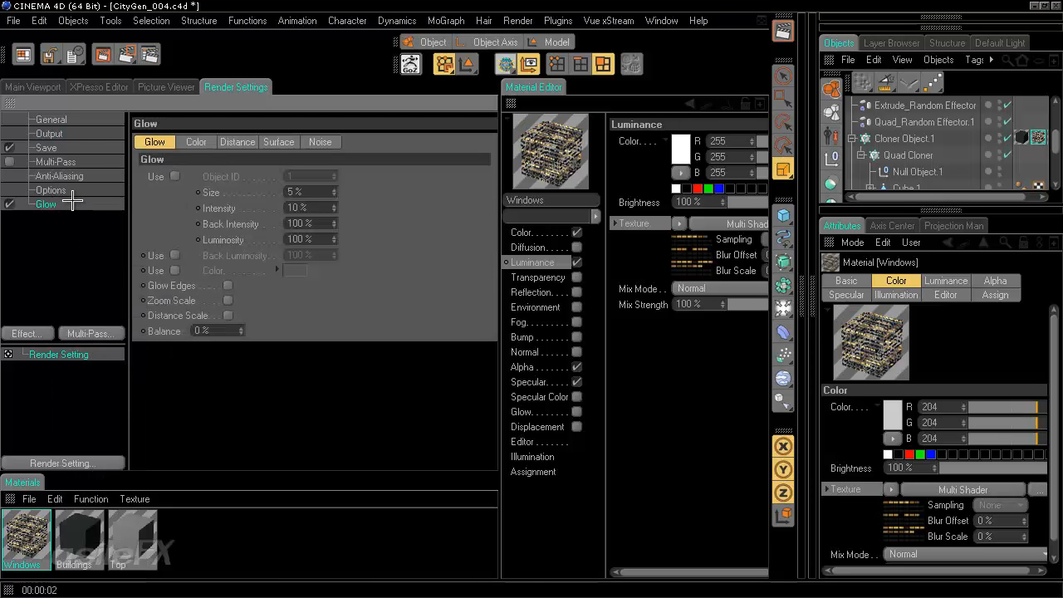
key("Delete")
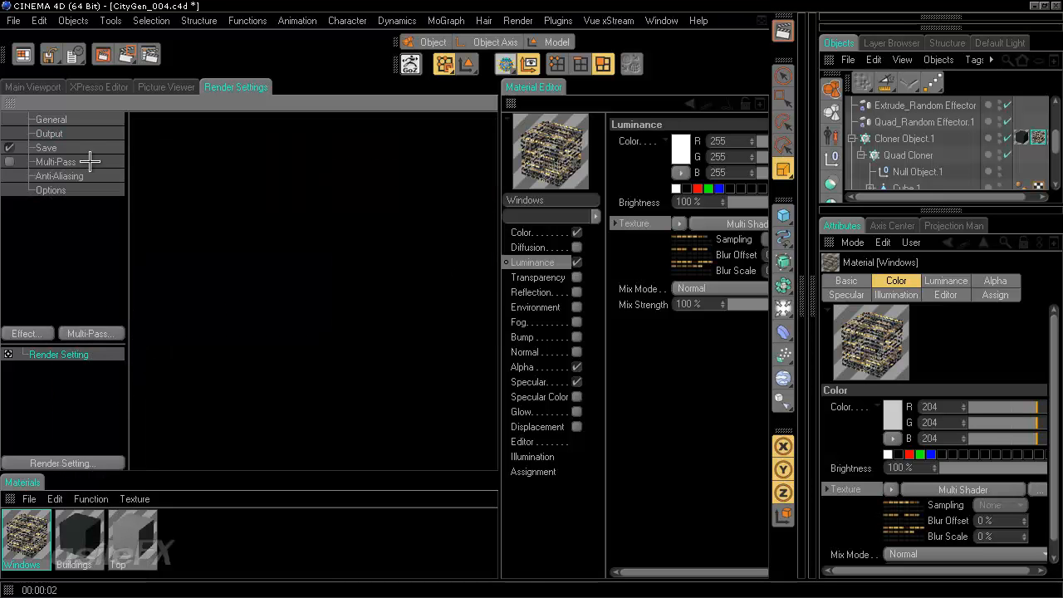
left_click(37, 87)
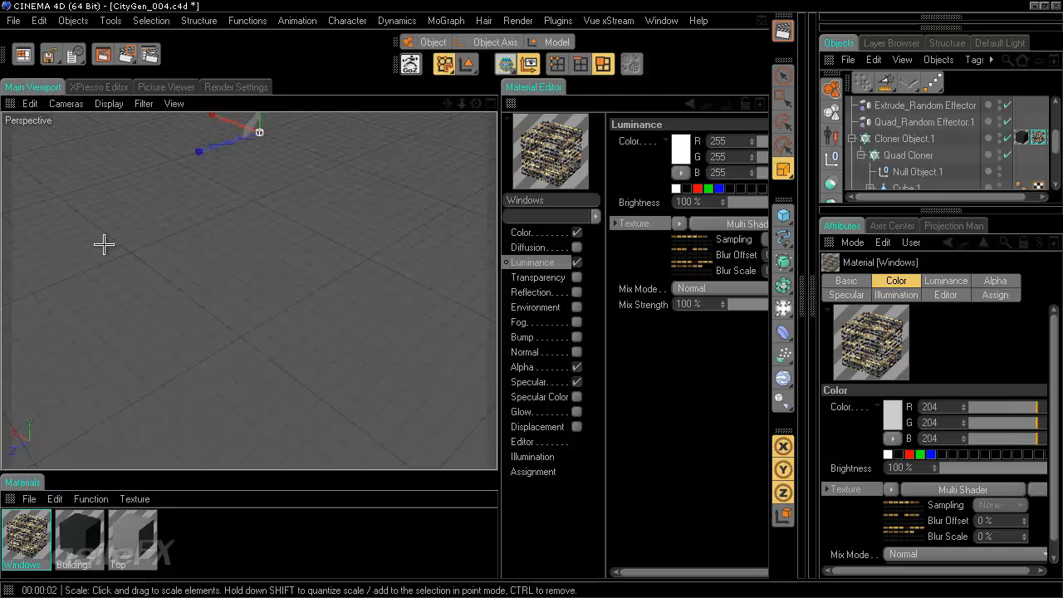
Return to the rendered city and examine the windows spilling onto the rooftops of the tall central building and its neighbours
left_click(184, 88)
left_click_drag(318, 373, 364, 372)
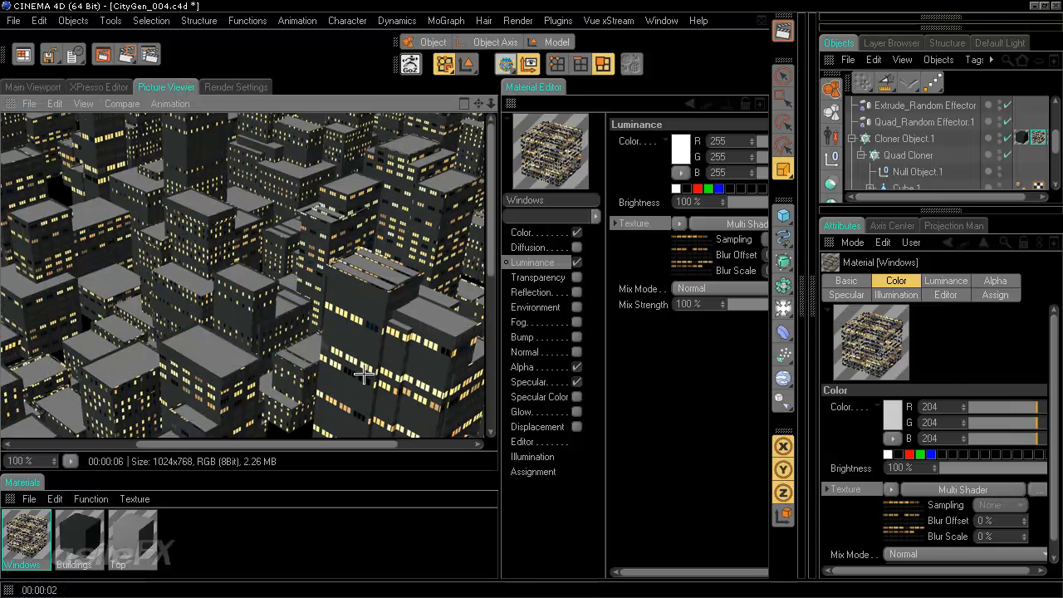
scroll(346, 265, "up", 2)
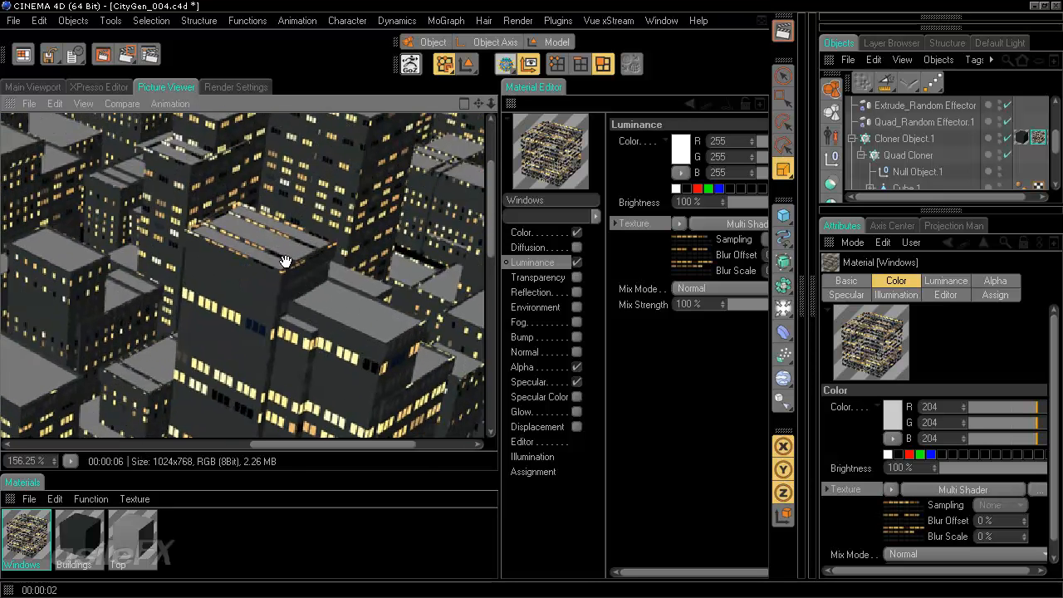
left_click_drag(286, 262, 269, 271)
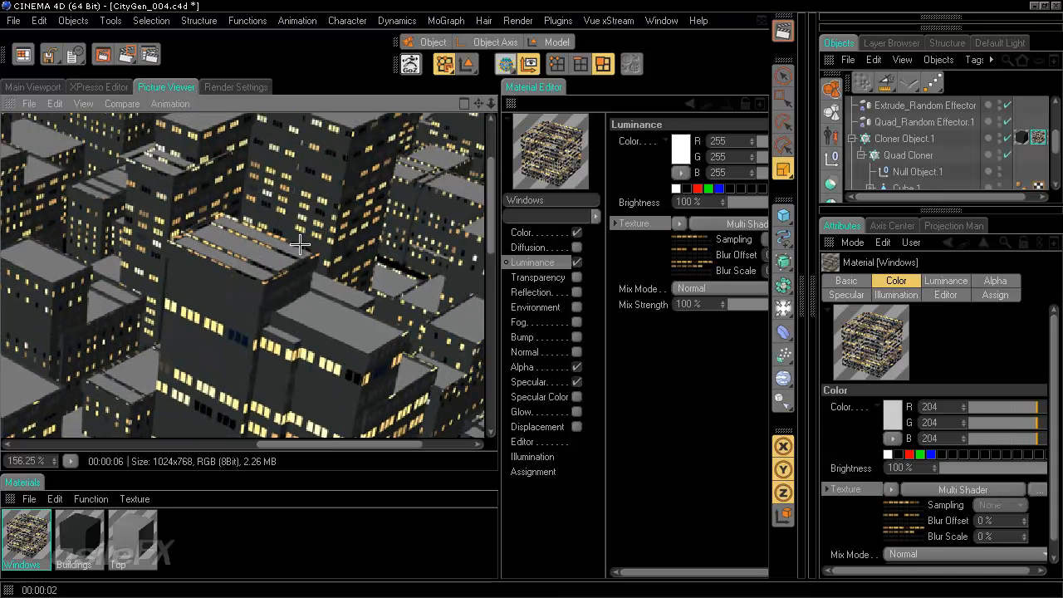
left_click_drag(289, 241, 402, 342)
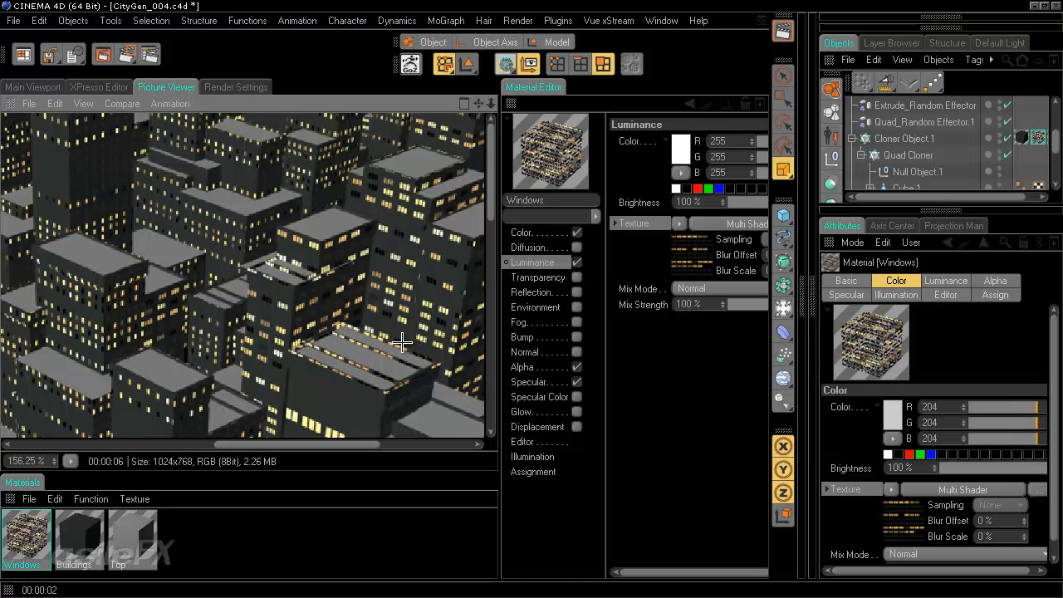
left_click_drag(363, 312, 518, 133)
scroll(397, 249, "down", 5)
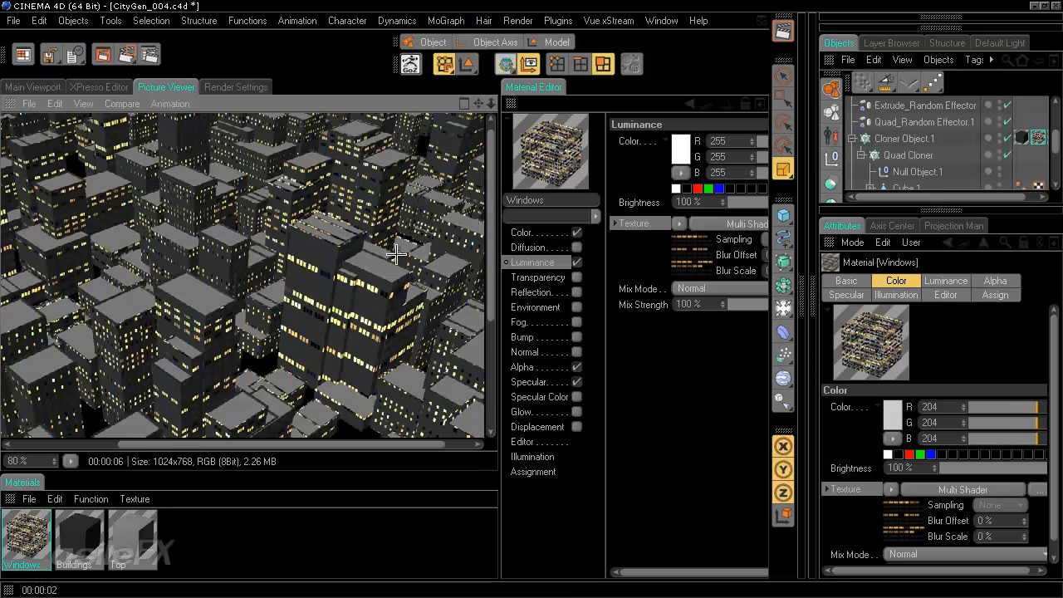
left_click_drag(252, 347, 284, 327)
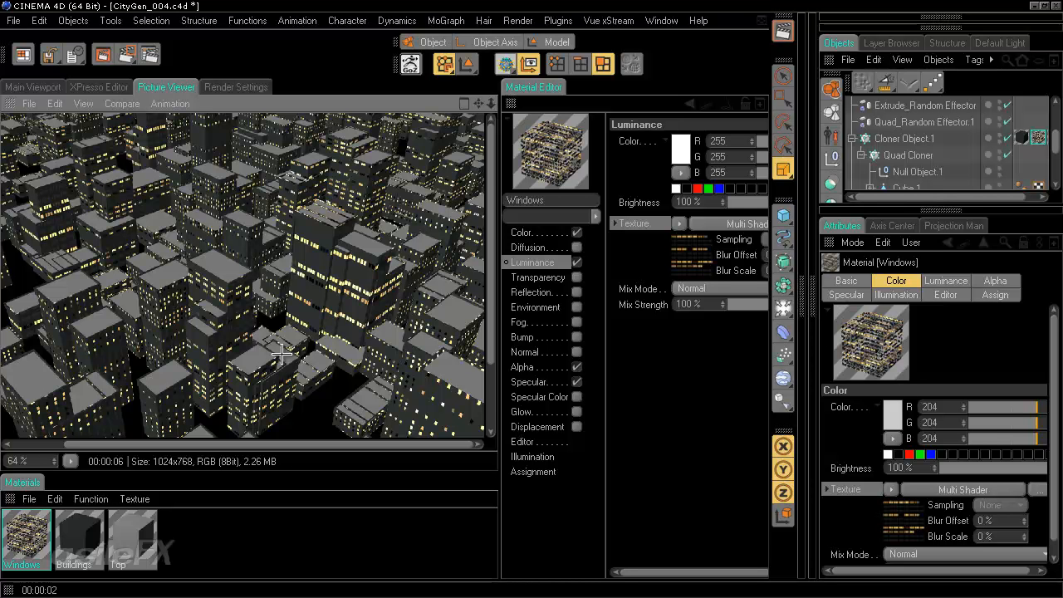
left_click_drag(304, 223, 417, 280)
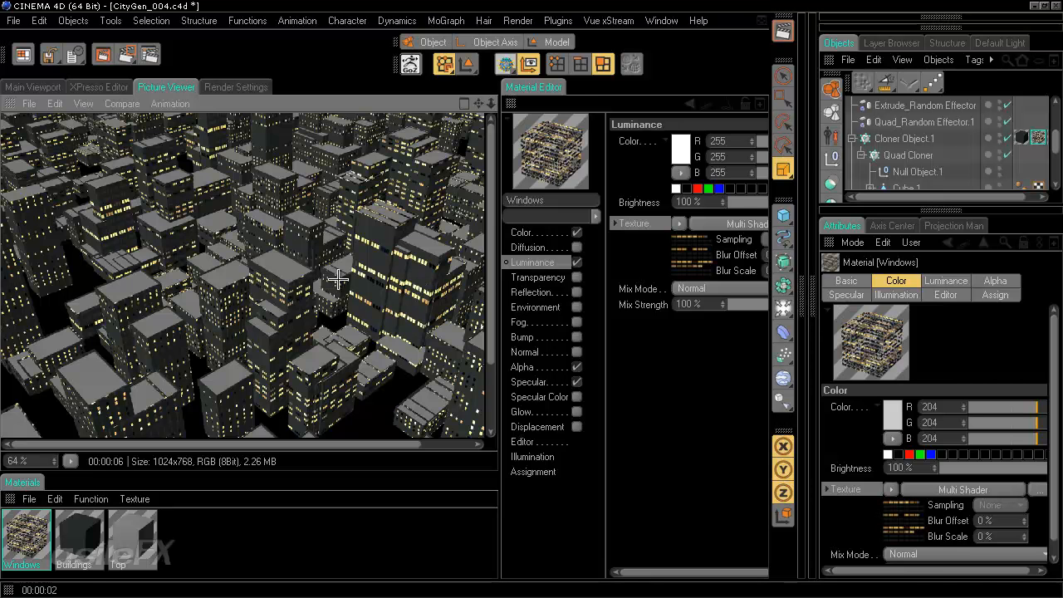
scroll(337, 281, "down", 1)
scroll(363, 294, "up", 3)
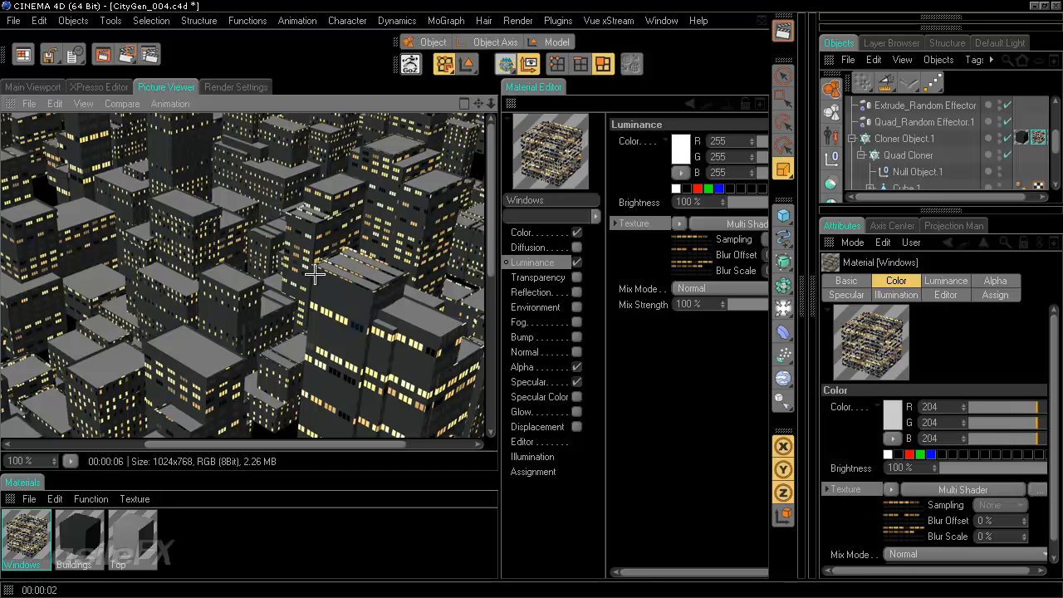
Wrap the Multi Shader in the Windows material's Alpha channel in a Fusion shader and open the Fusion's properties
left_click(552, 367)
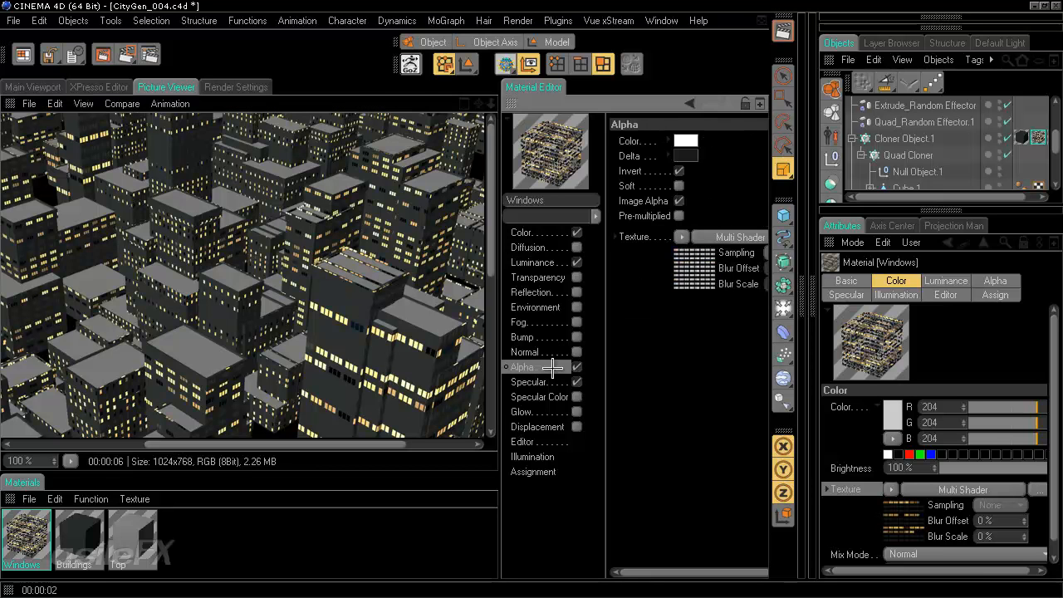
left_click(685, 237)
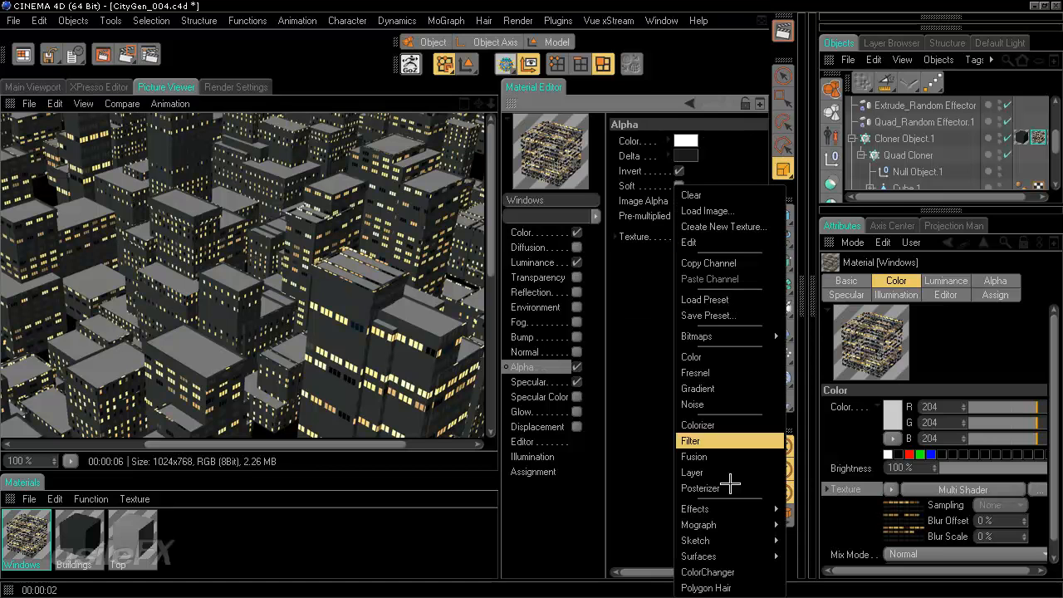
left_click(733, 455)
left_click(715, 239)
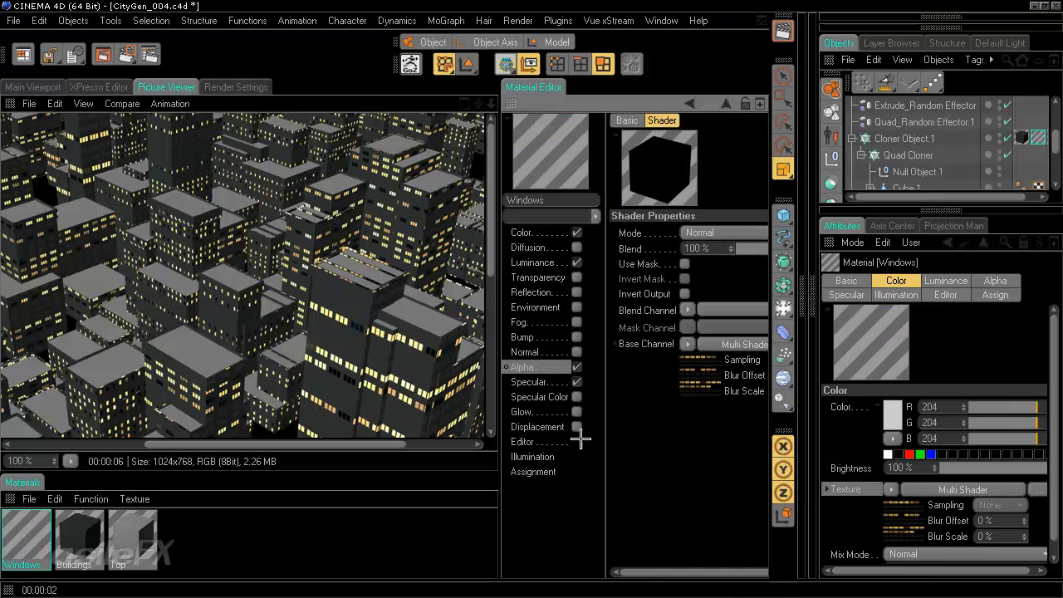
Load a second Fusion shader into the Blend Channel, check its properties, and return to the parent Fusion shader
left_click(688, 309)
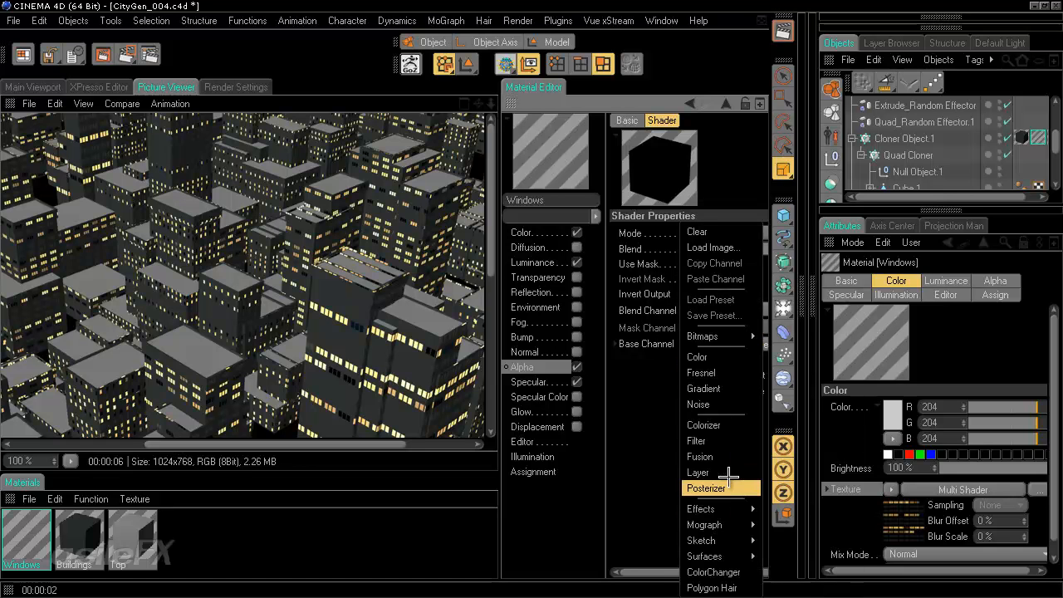
left_click(714, 443)
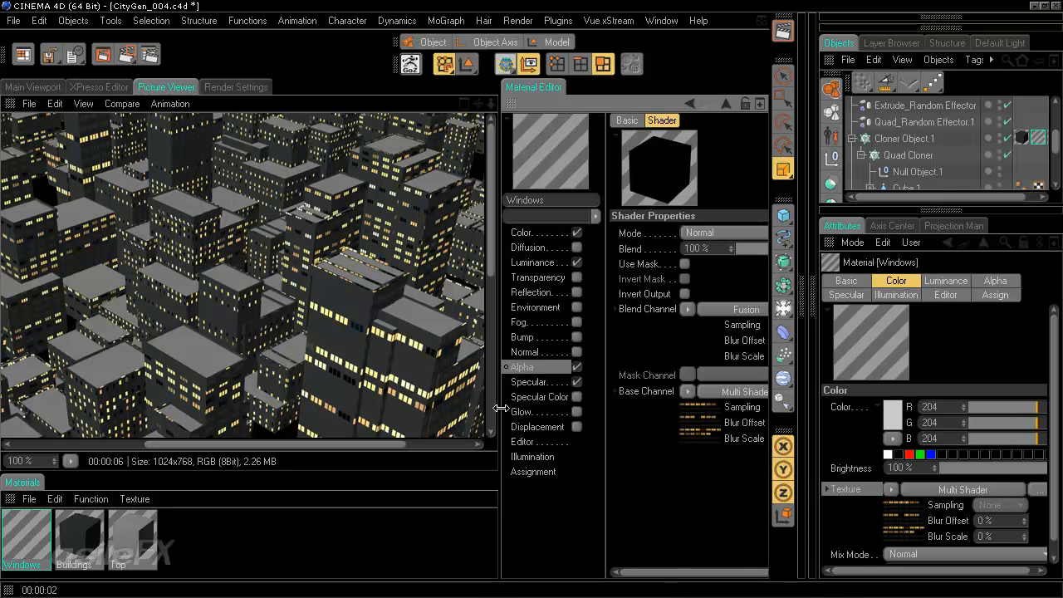
left_click_drag(501, 407, 345, 408)
left_click(650, 310)
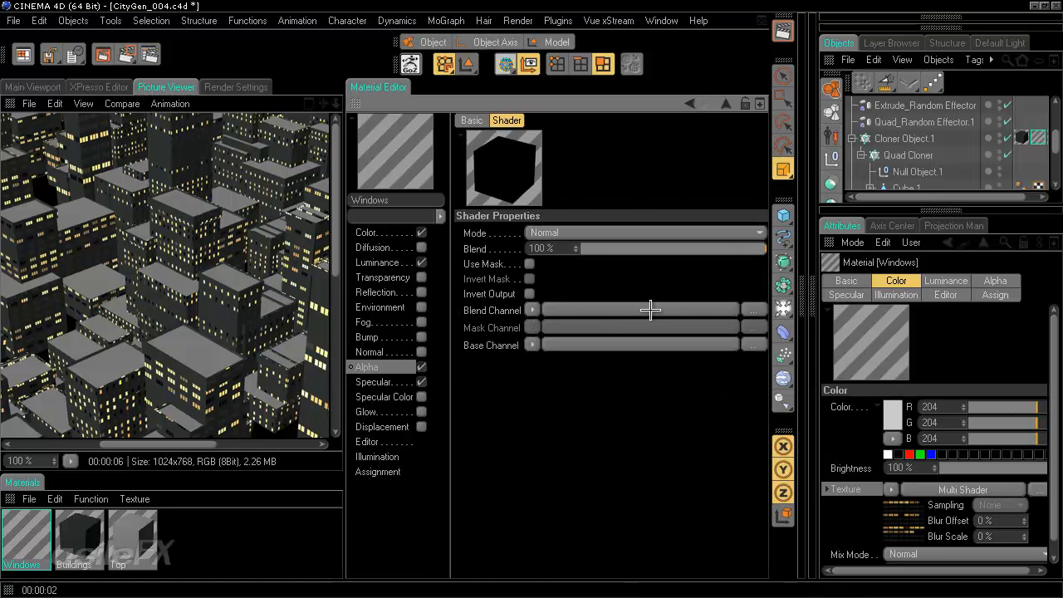
left_click(689, 103)
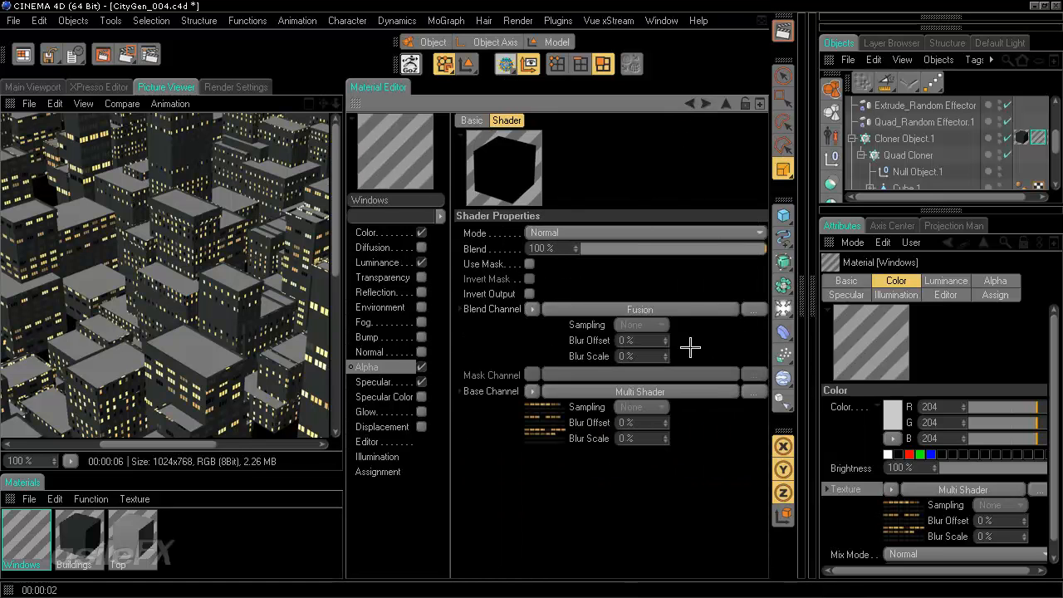
Replace the Fusion shader in the Blend Channel with a Falloff effect shader and open the Falloff's properties
left_click(532, 309)
mouse_move(564, 508)
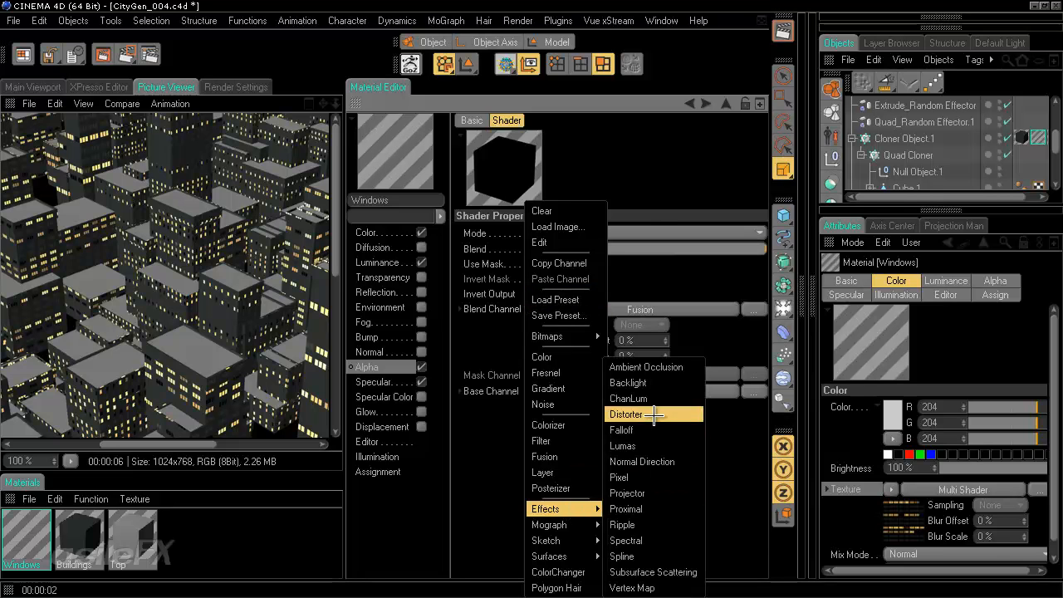
left_click(654, 429)
left_click(607, 307)
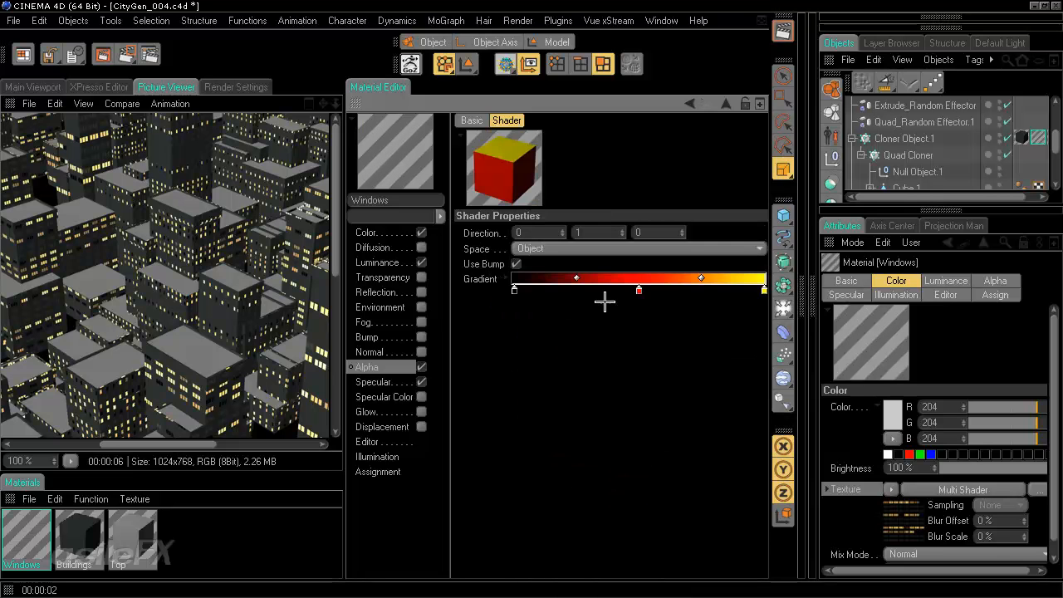
Rebuild the Falloff gradient as black to white, with the black knot about a third along and white at the far end
right_click(606, 280)
left_click(628, 320)
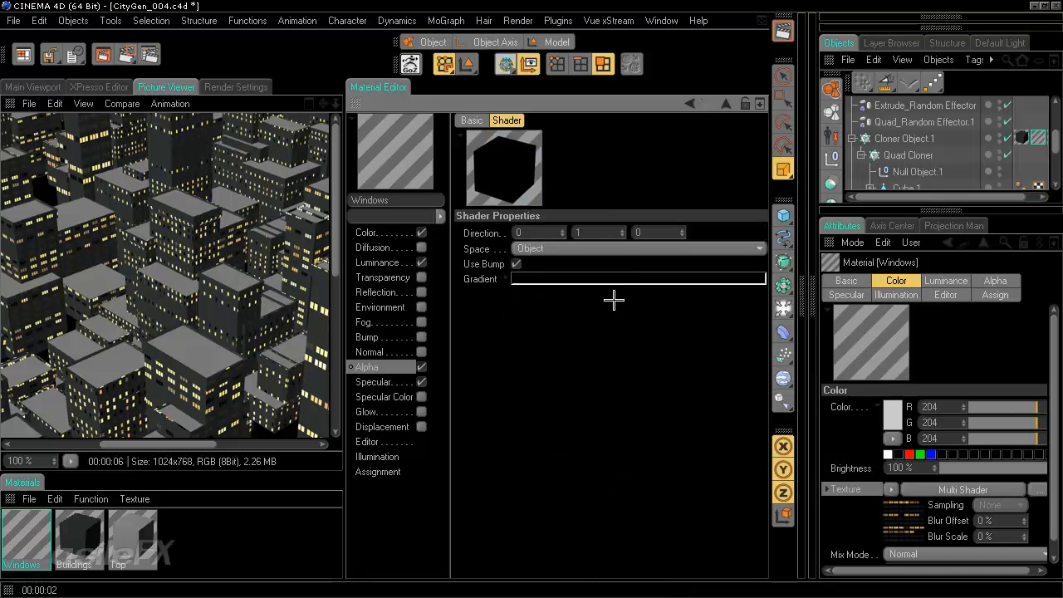
double_click(763, 288)
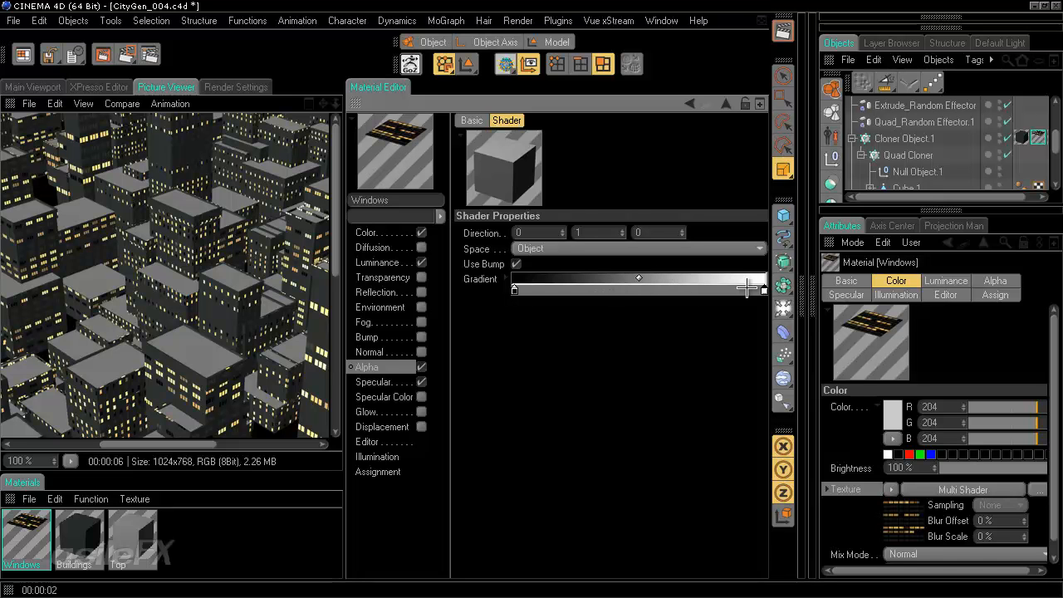
left_click_drag(764, 290, 688, 290)
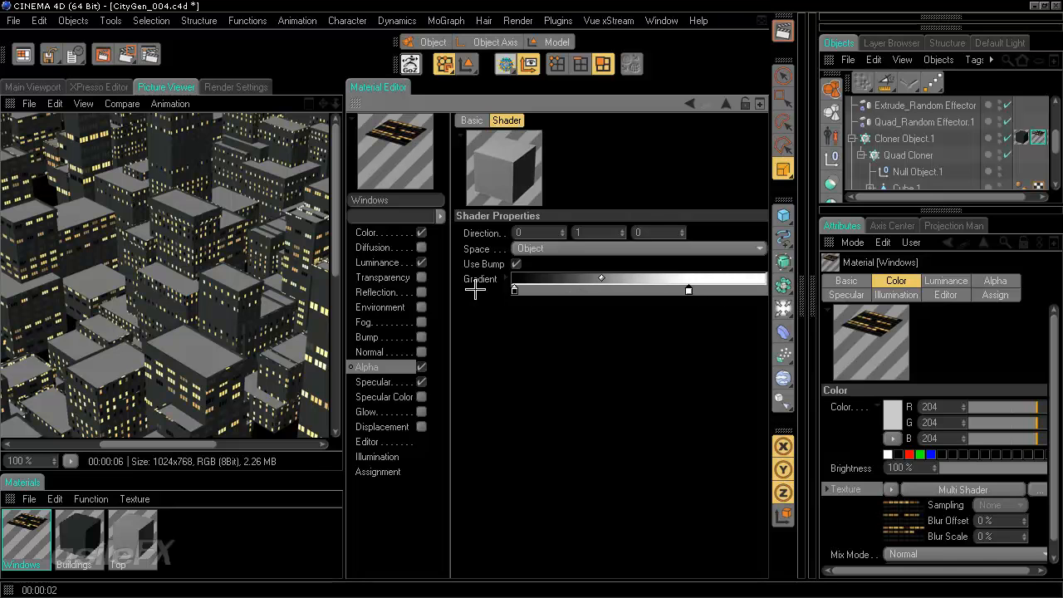
left_click_drag(512, 289, 598, 290)
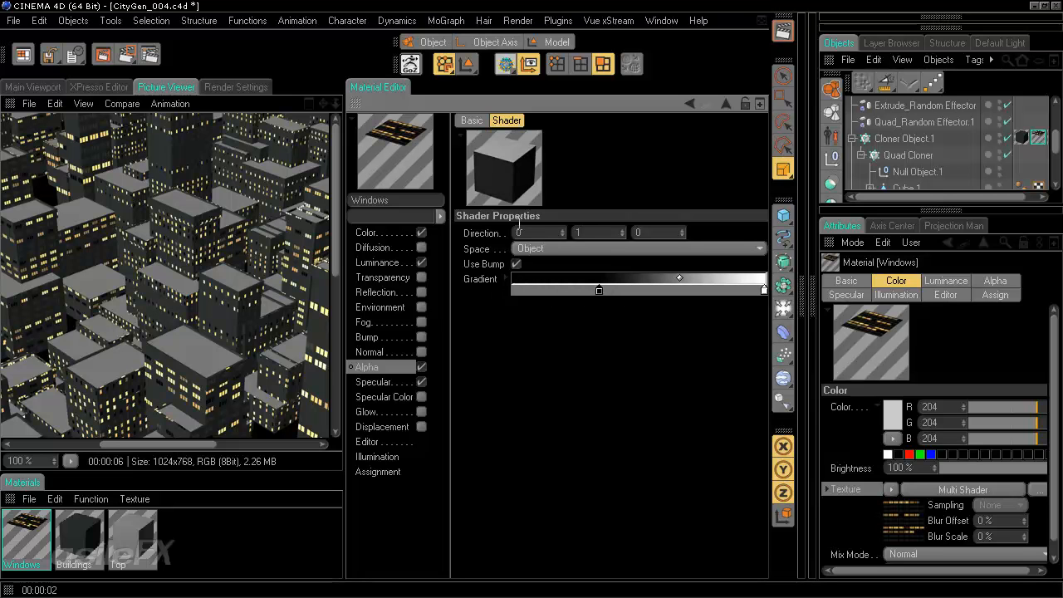
Try the Falloff with a vertical direction of -1 and return it to 1
double_click(579, 233)
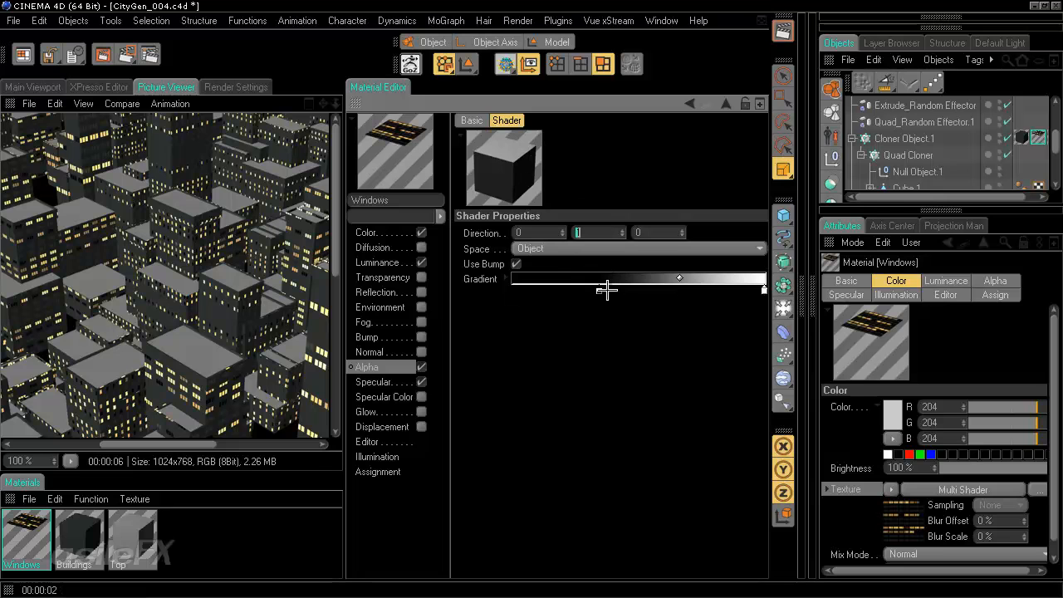
key("Return")
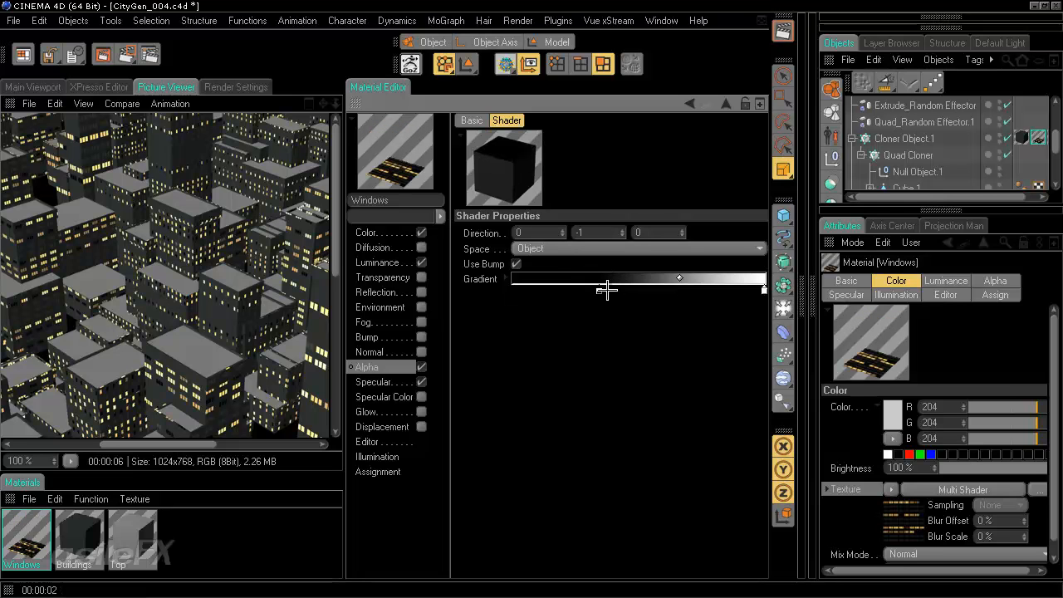
key("Return")
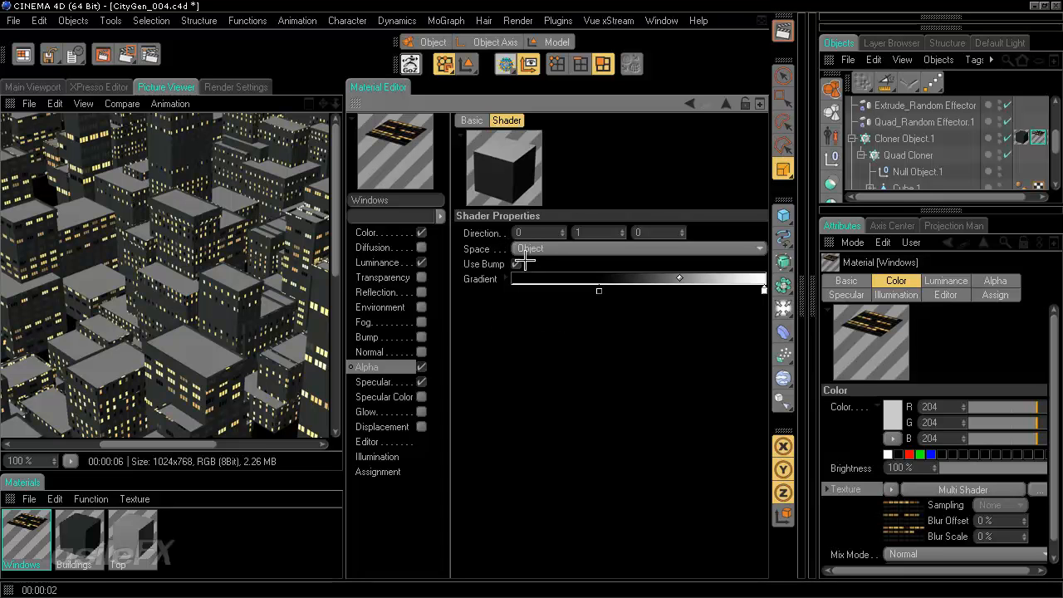
Disable Use Bump in the Falloff, return to the Alpha channel's Fusion shader, and set its mode to Multiply after trying Screen
left_click(518, 263)
left_click(366, 367)
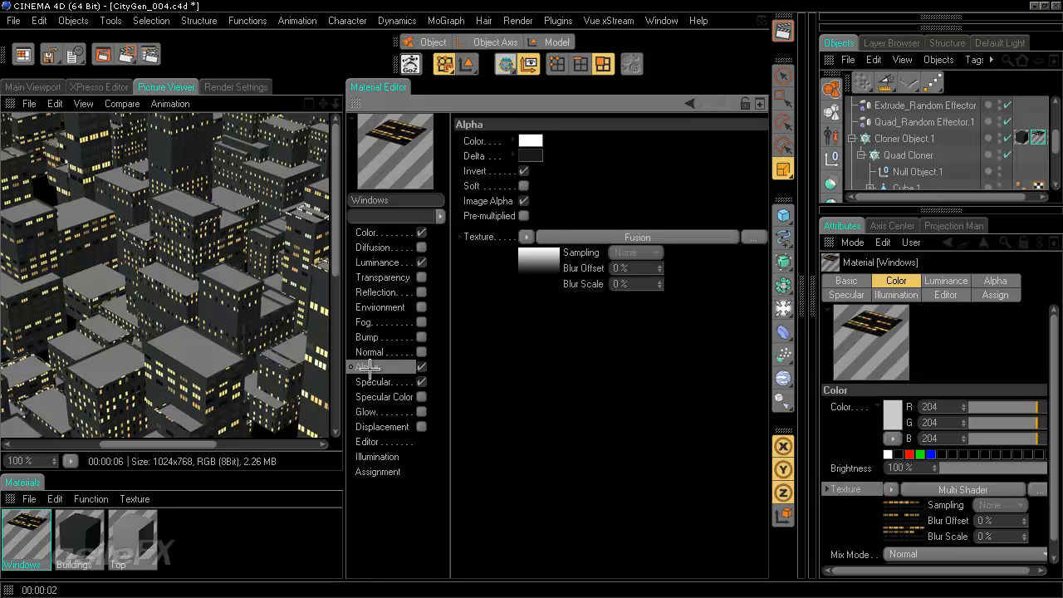
left_click(616, 235)
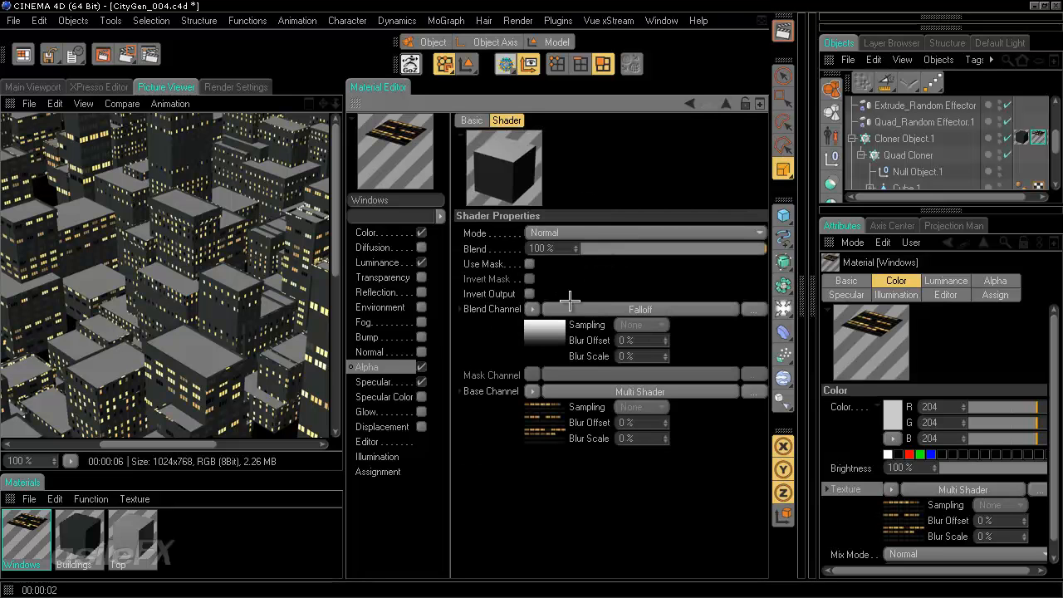
left_click(576, 233)
left_click(590, 254)
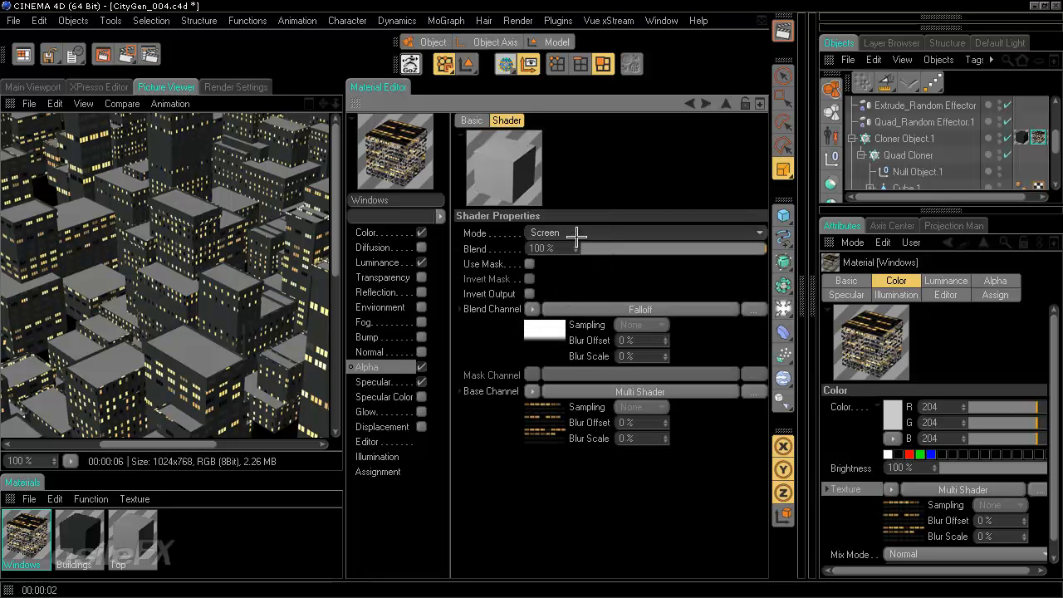
left_click(576, 234)
left_click(564, 266)
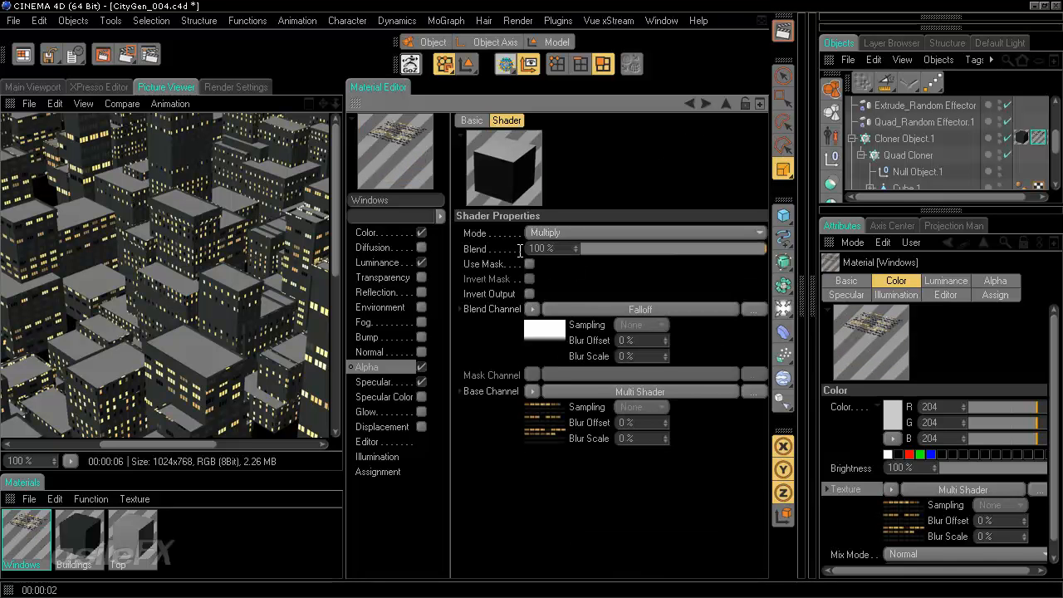
Invert the Falloff gradient to white-to-black and move both knots close together near its far end for a sharp transition
left_click(579, 310)
right_click(592, 284)
left_click(647, 287)
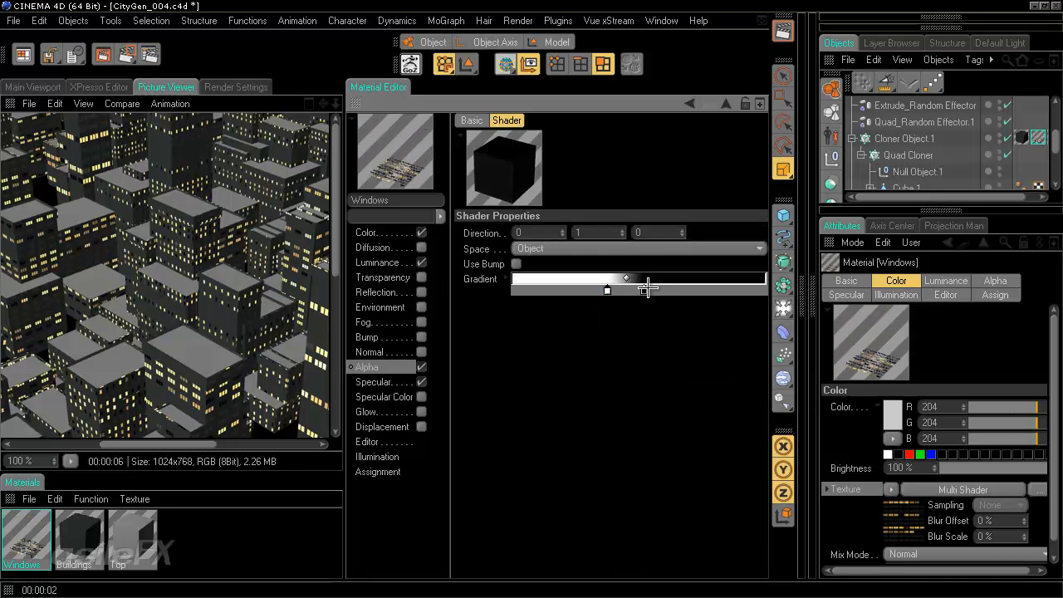
left_click_drag(645, 288, 764, 280)
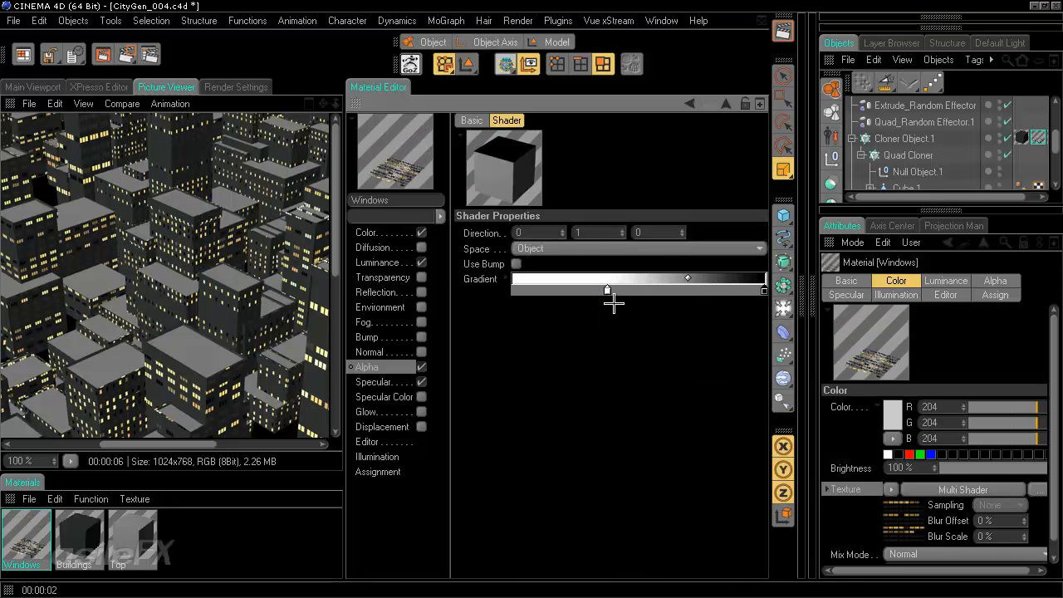
left_click_drag(606, 290, 759, 292)
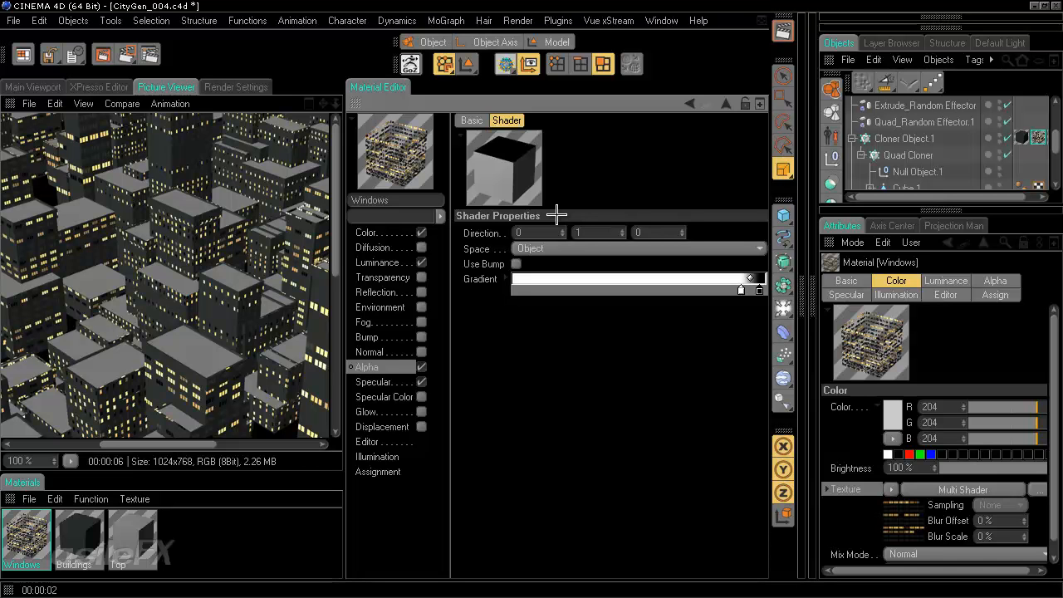
Return to the main viewport, fold away the Material Editor, and render the city in the Picture Viewer
left_click(46, 86)
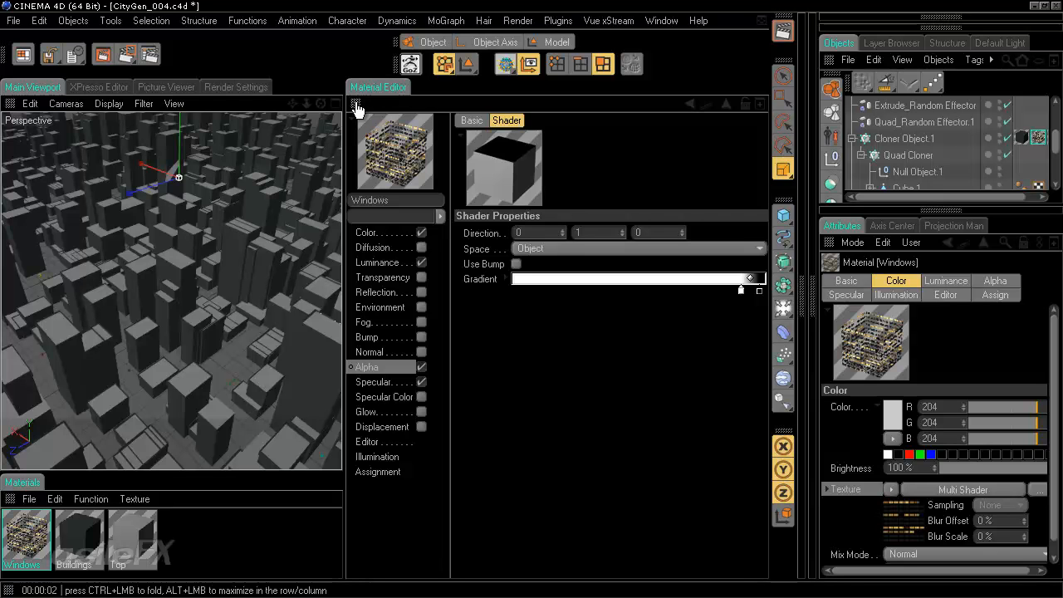
left_click(355, 107, "ctrl")
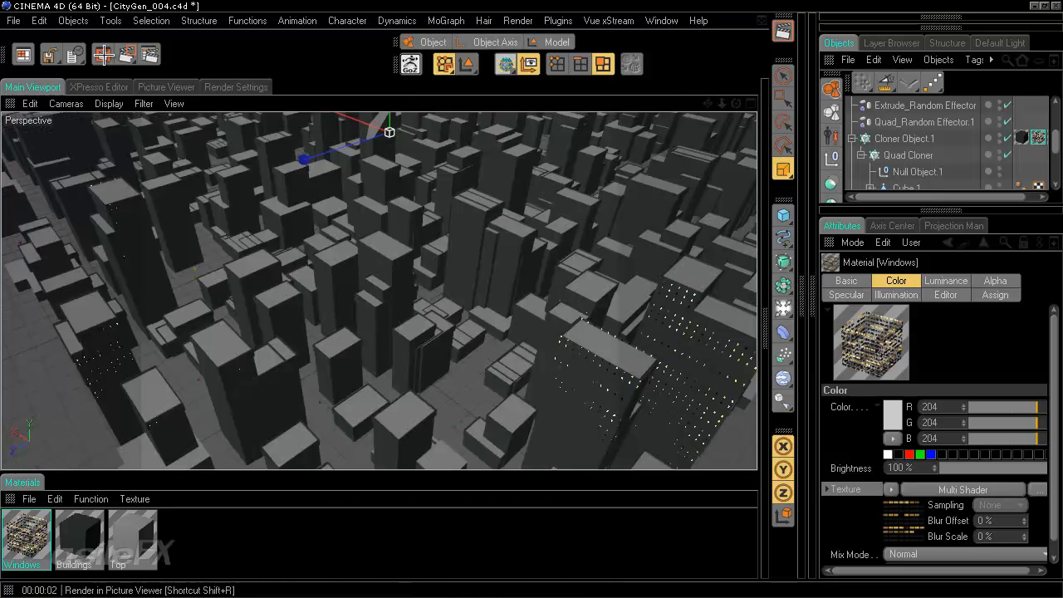
left_click(126, 54)
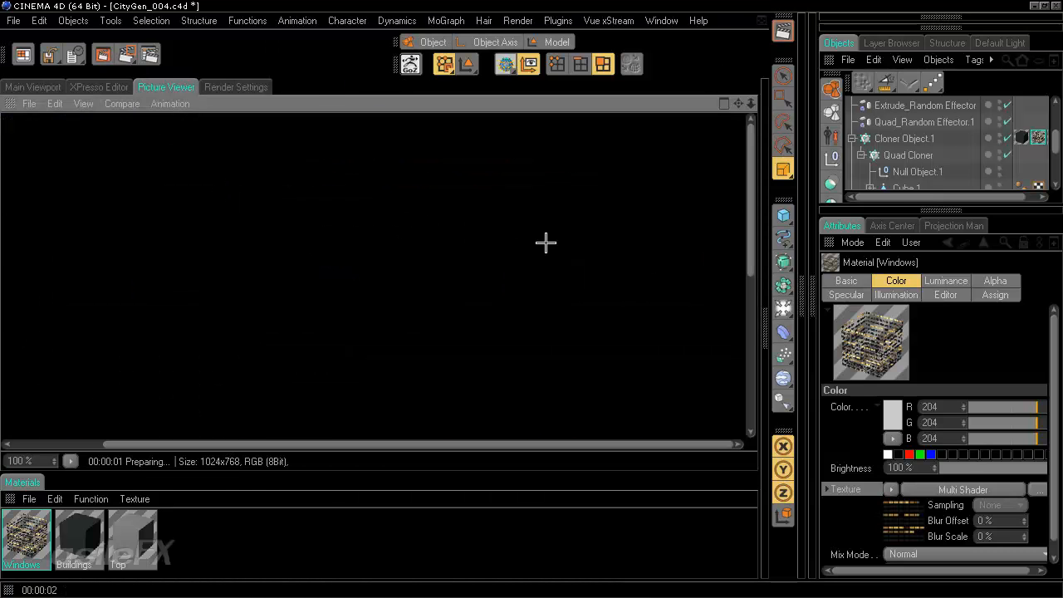
Examine the striped rooftops and roof edges of the tall buildings in the new render for leftover windows
scroll(581, 266, "up", 4)
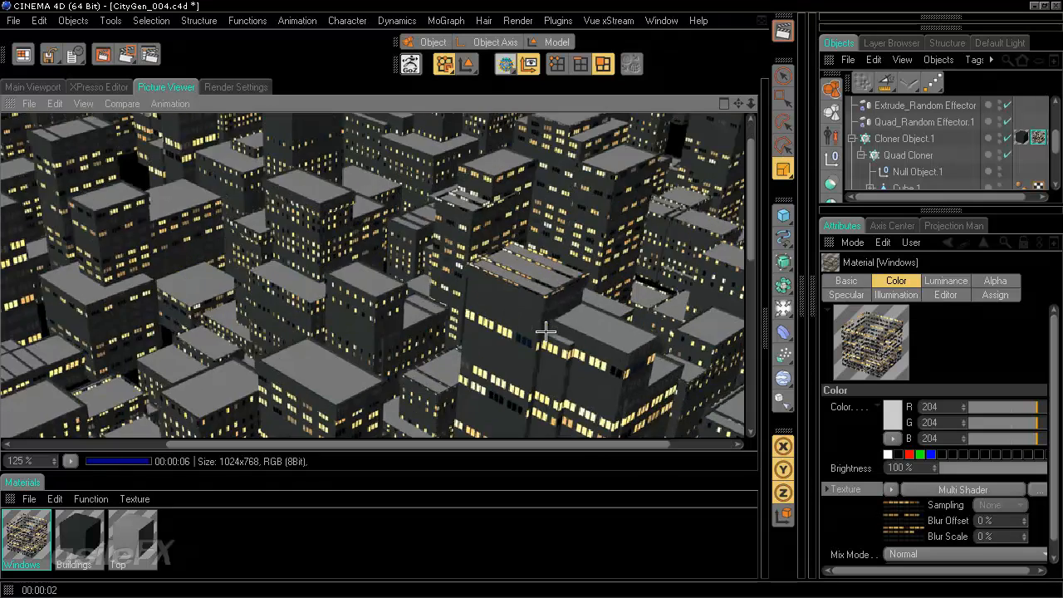
left_click_drag(598, 282, 403, 278)
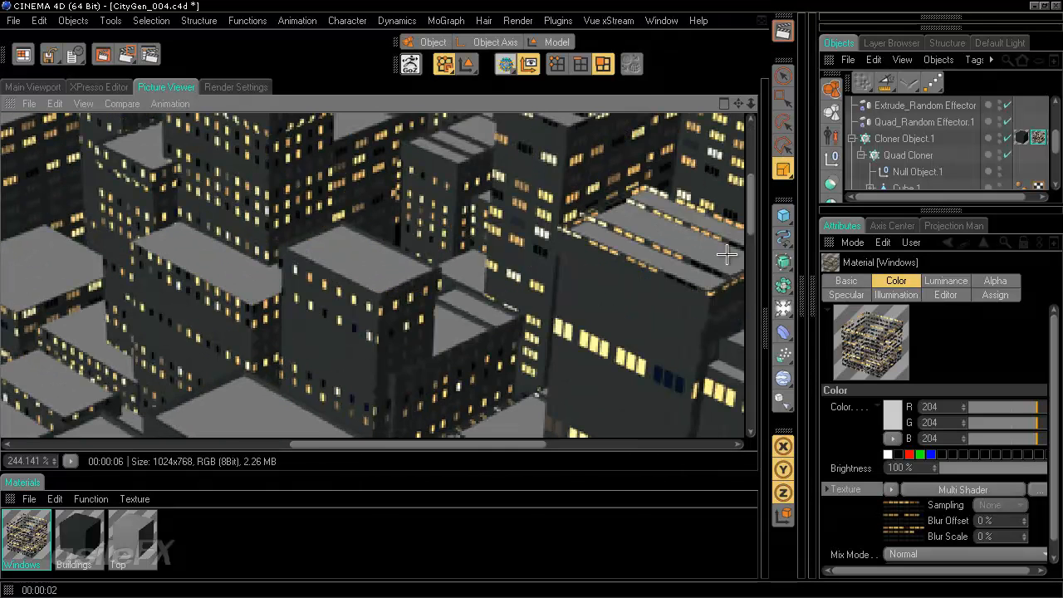
left_click_drag(675, 288, 484, 325)
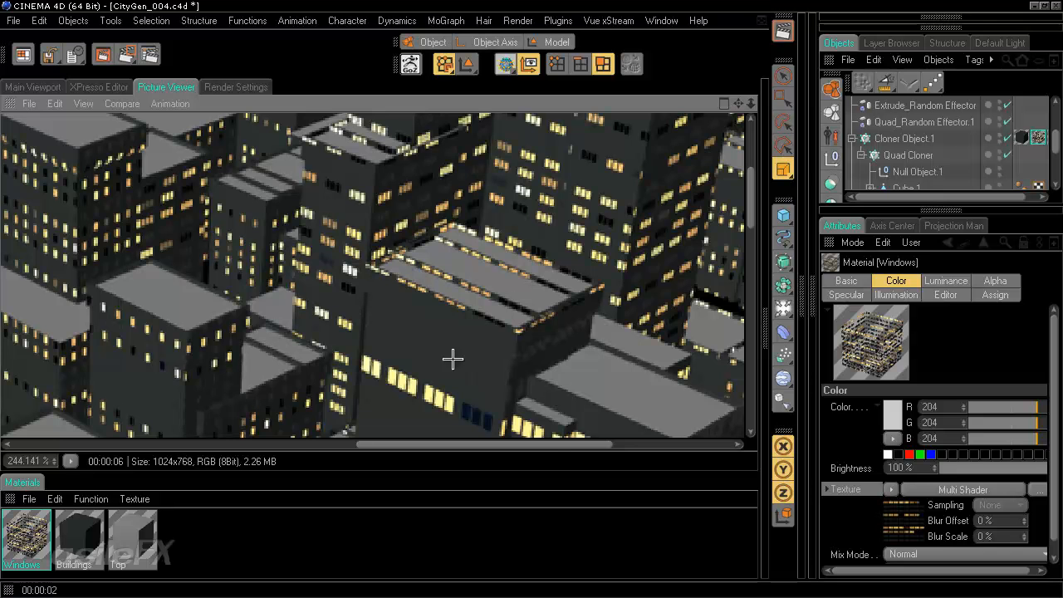
left_click_drag(187, 240, 331, 382)
left_click_drag(538, 193, 505, 373)
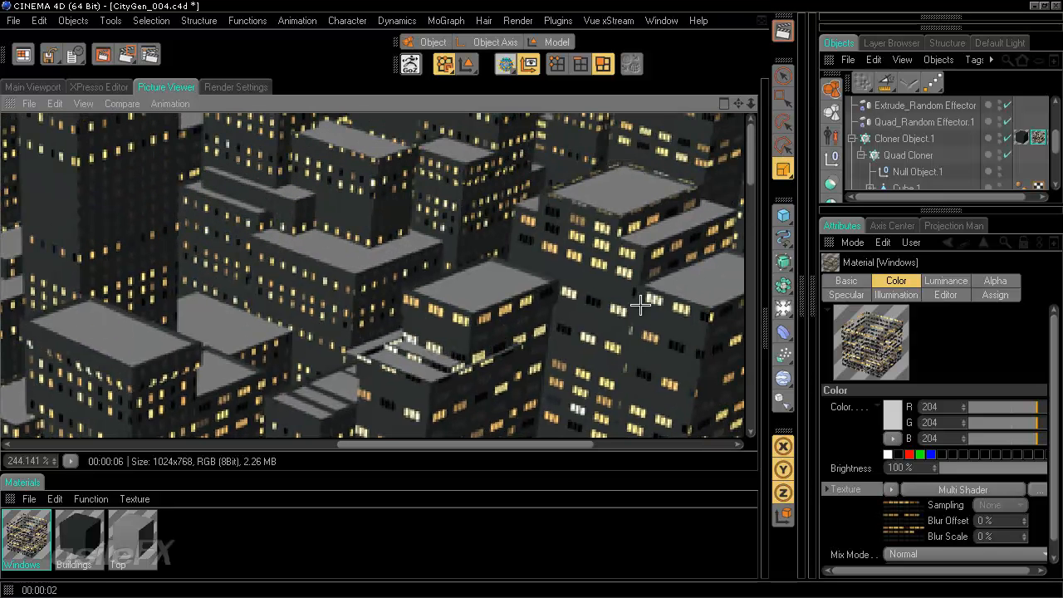
left_click_drag(277, 239, 503, 419)
scroll(507, 332, "down", 3)
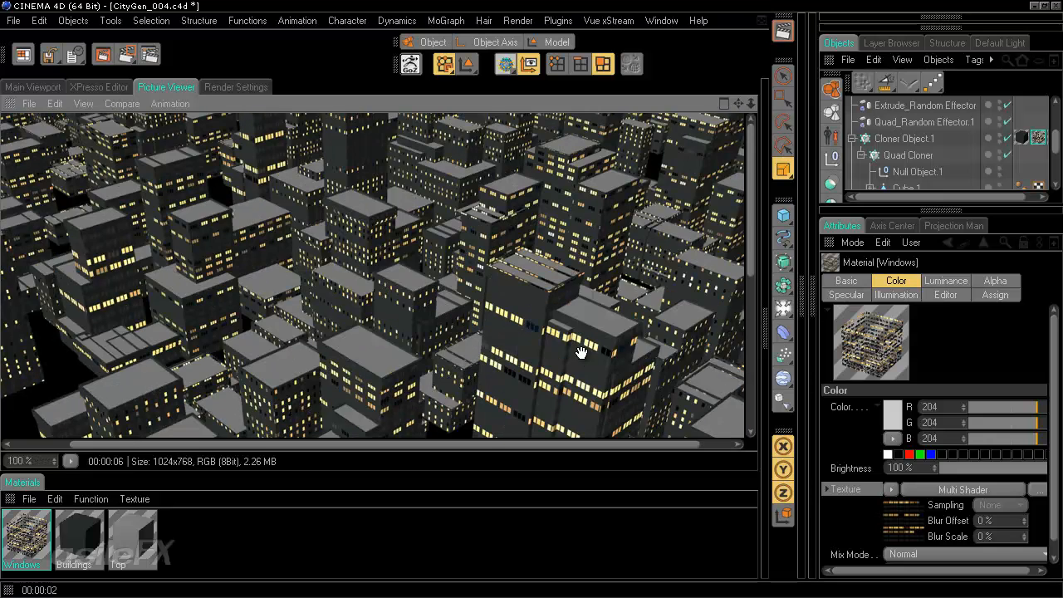
Inspect the rooftops of the lower foreground buildings up close and compare them with the whole city
left_click_drag(578, 353, 454, 126)
left_click_drag(498, 349, 596, 111)
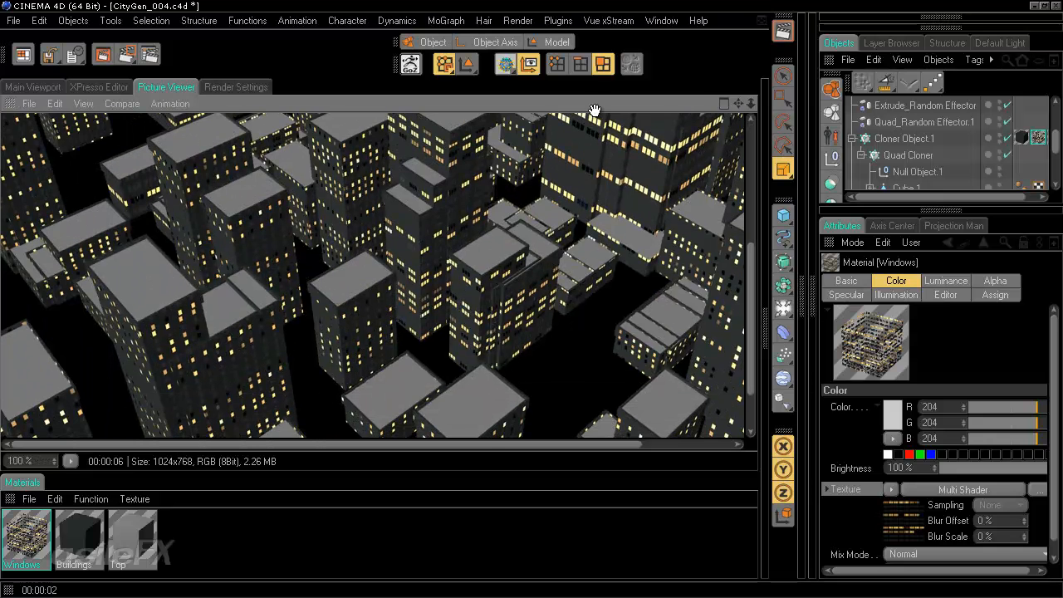
left_click_drag(464, 357, 528, 218)
scroll(526, 302, "up", 5)
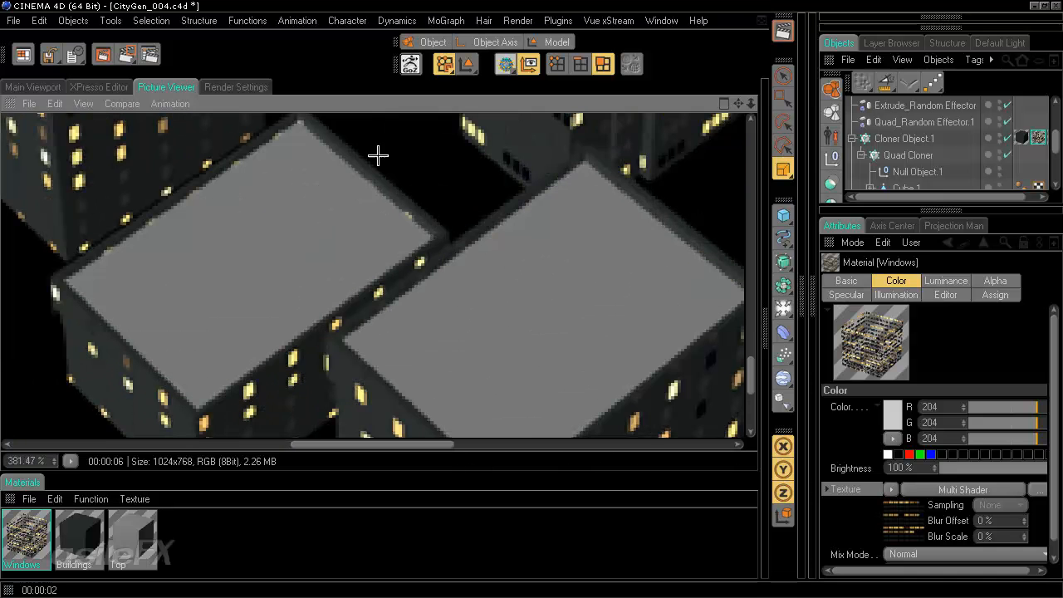
left_click_drag(564, 378, 374, 268)
left_click_drag(597, 360, 400, 383)
left_click_drag(495, 271, 446, 339)
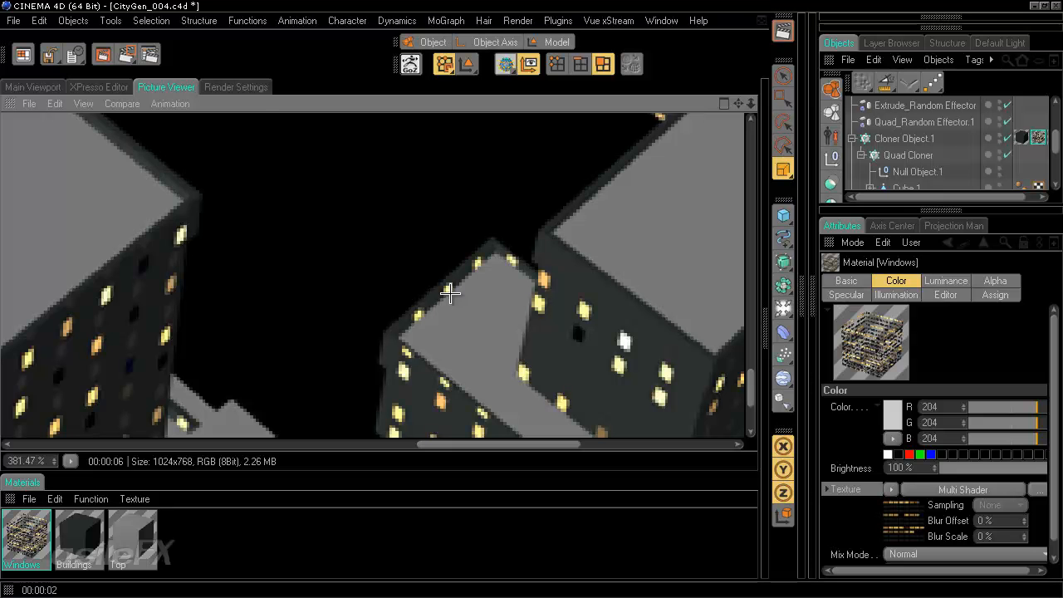
double_click(536, 238)
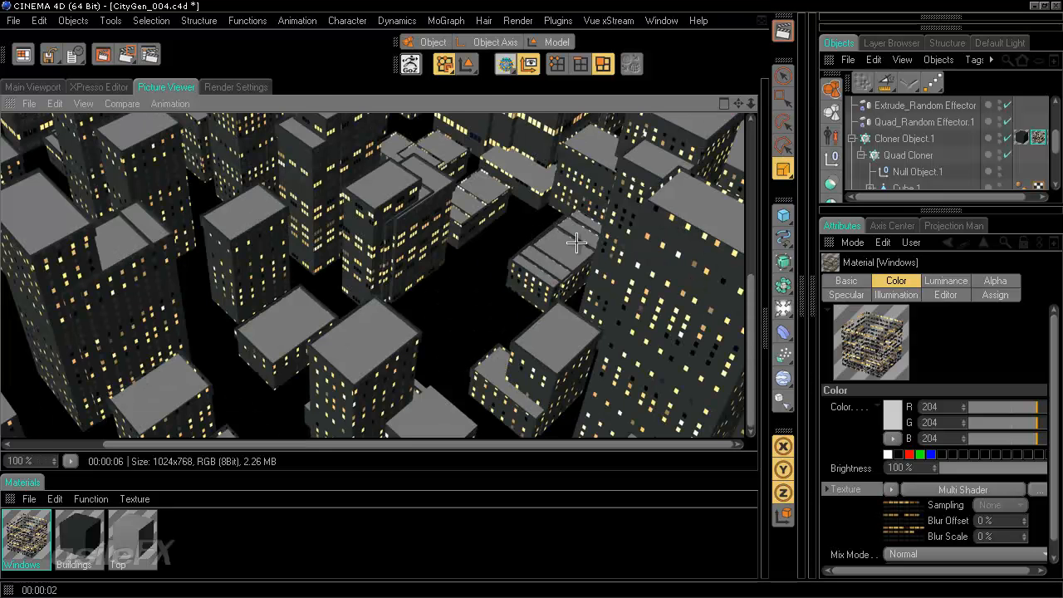
left_click_drag(615, 198, 432, 379)
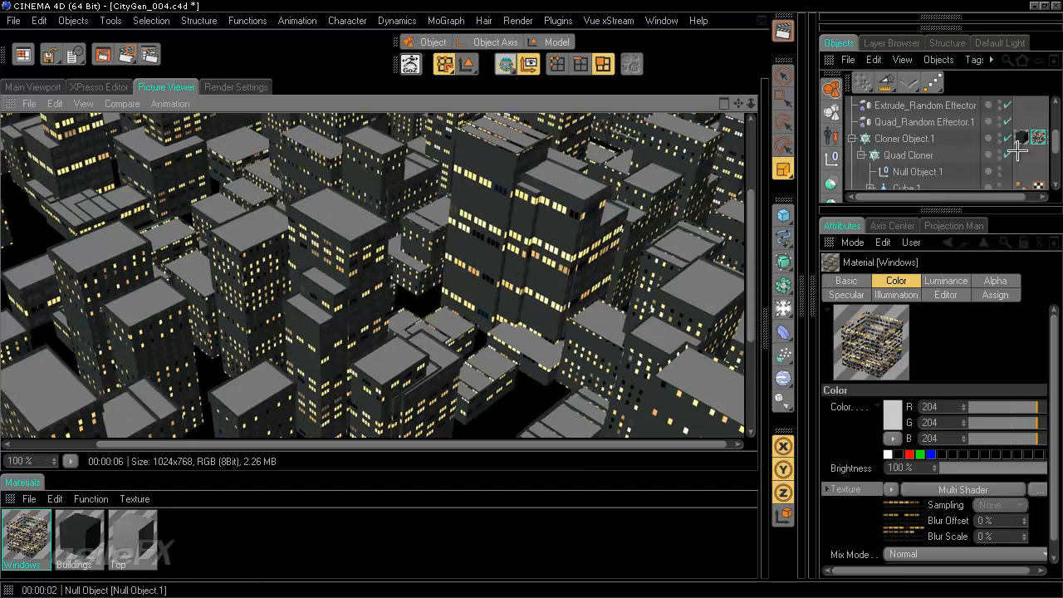
Set the Phong Angle to 5° in the Phong tags of the cubes under the Quad Cloner
scroll(1021, 137, "down", 3)
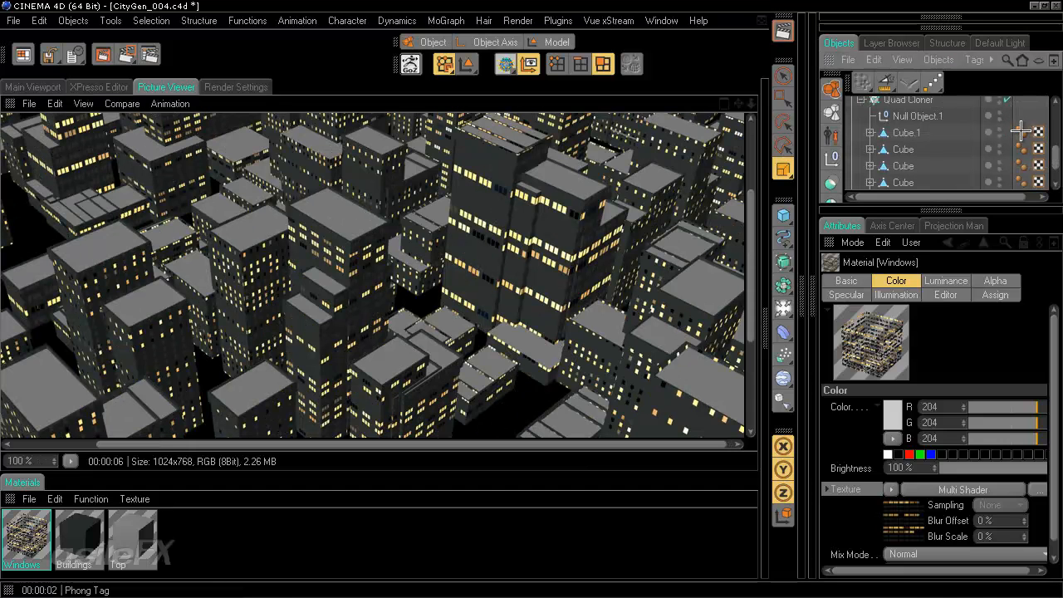
left_click(1021, 133)
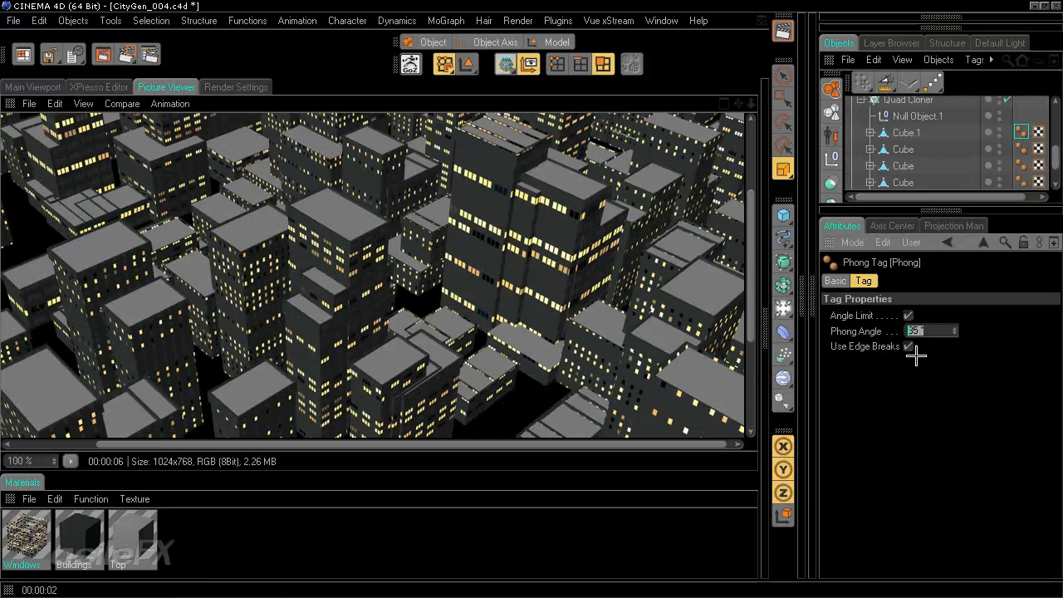
left_click(1021, 149)
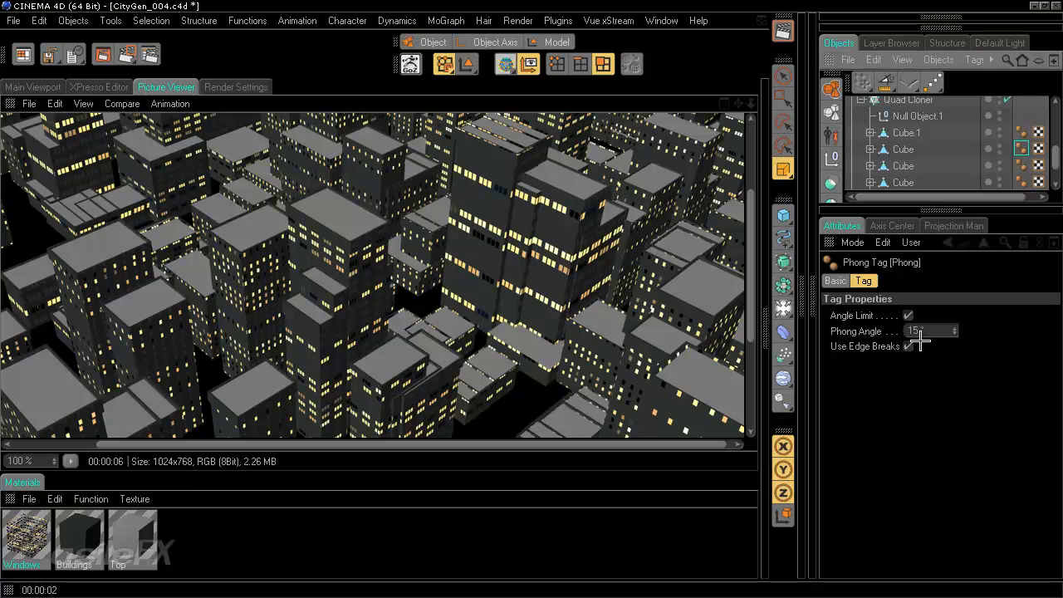
left_click(1021, 165)
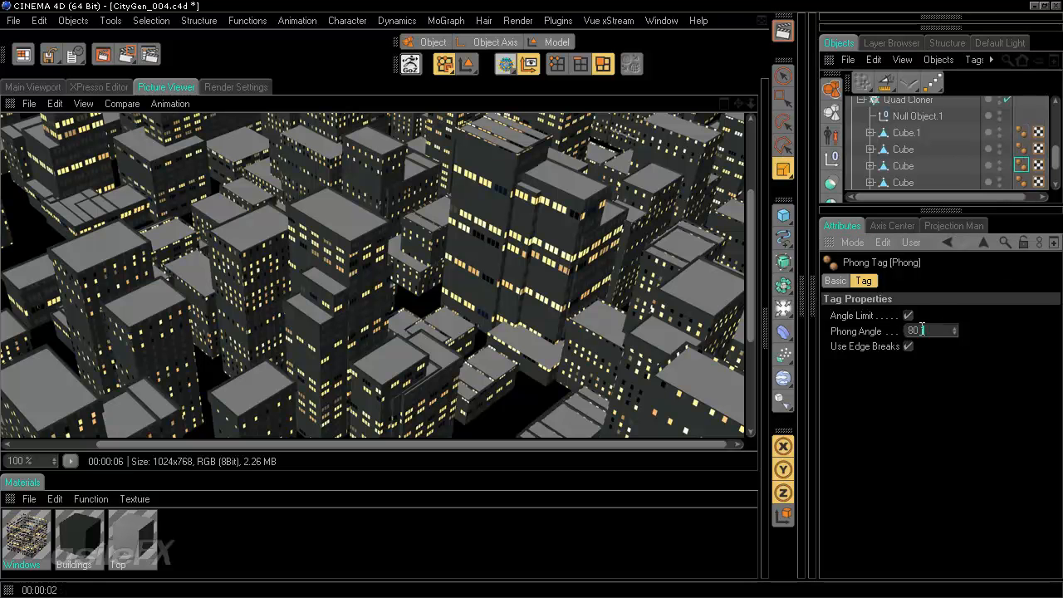
scroll(1029, 158, "down", 3)
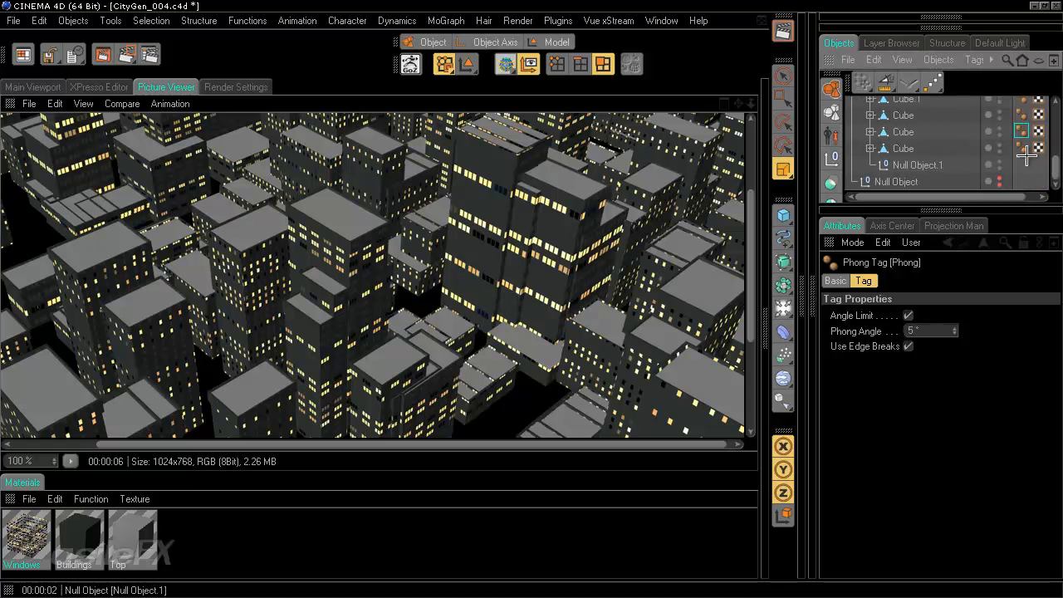
left_click_drag(928, 332, 883, 334)
type("5")
key("Return")
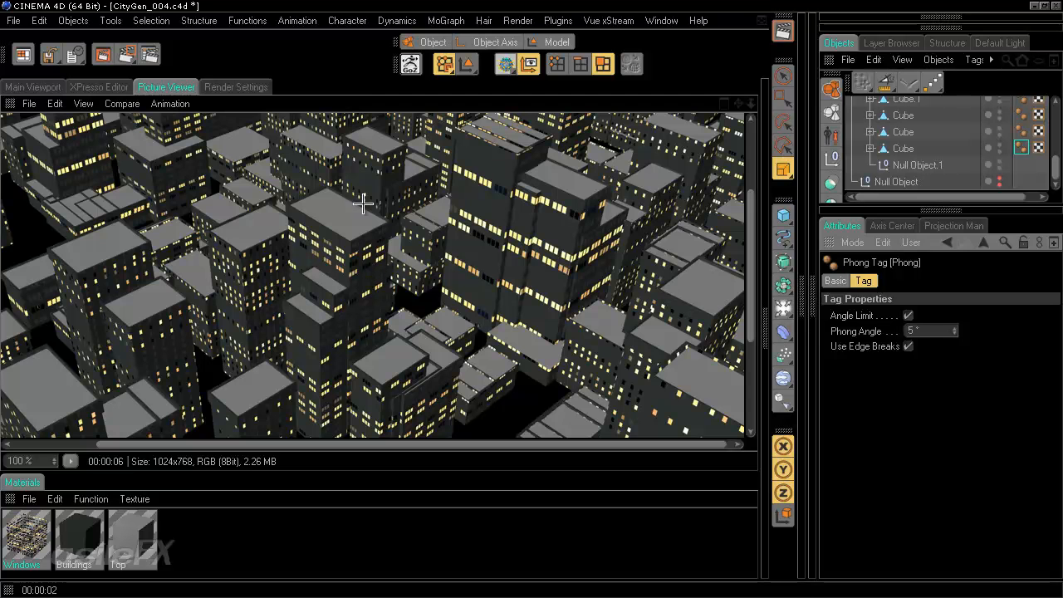
Render the city again in the Picture Viewer and inspect the roof edges of the buildings up close for stray windows
left_click(102, 55)
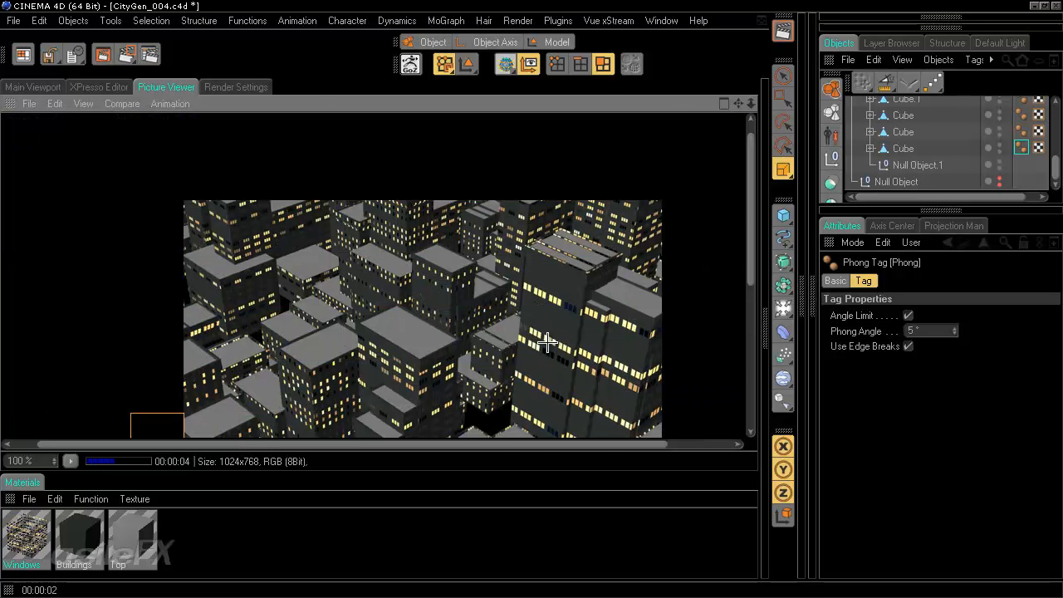
left_click_drag(554, 322, 553, 308)
scroll(553, 308, "up", 1)
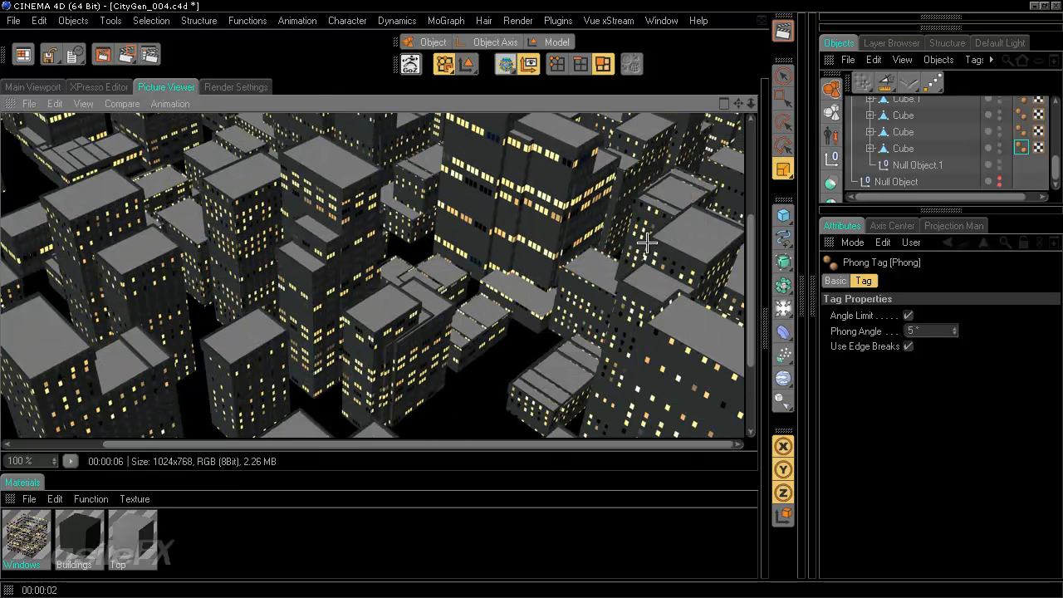
scroll(635, 332, "up", 1)
scroll(647, 340, "up", 4)
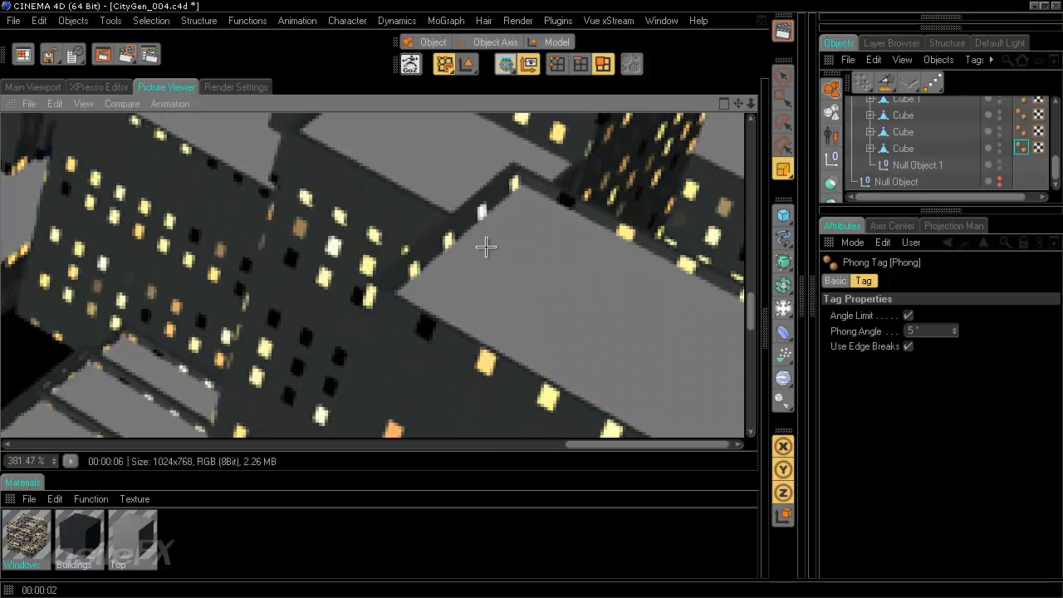
left_click_drag(486, 244, 478, 304)
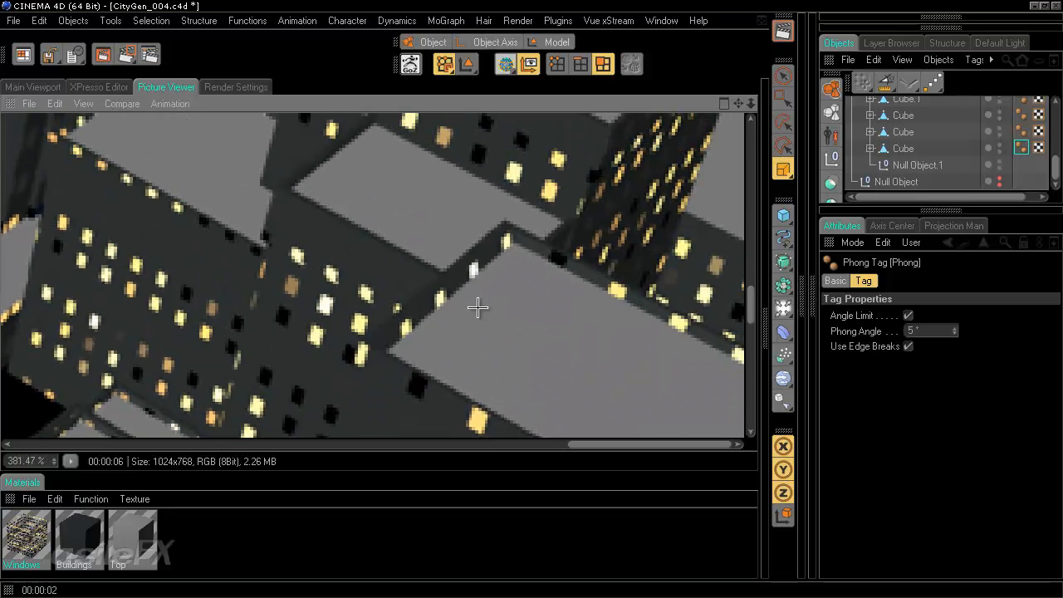
left_click_drag(554, 288, 547, 386)
left_click_drag(497, 255, 593, 422)
left_click_drag(462, 146, 602, 393)
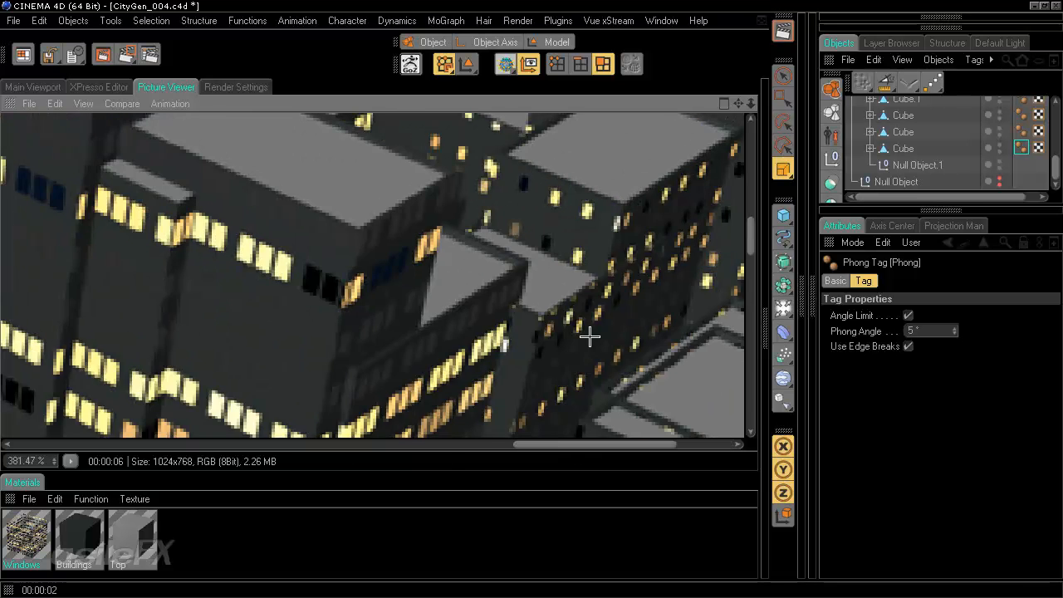
Examine the rooftops and lit windows across the whole rendered city, including the tall building with the striped roof
scroll(590, 336, "down", 5)
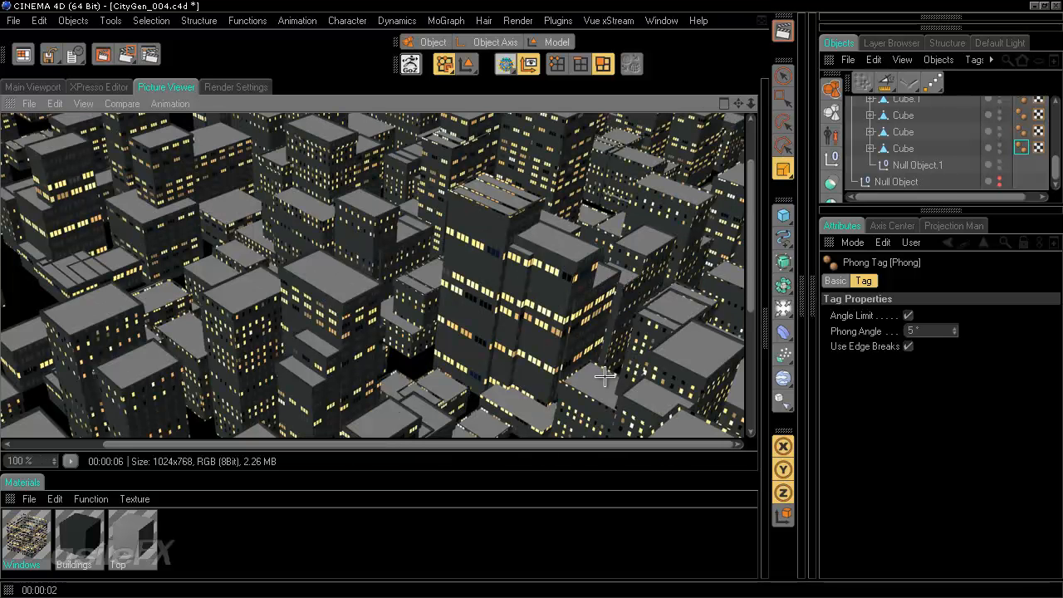
left_click_drag(487, 309, 431, 342)
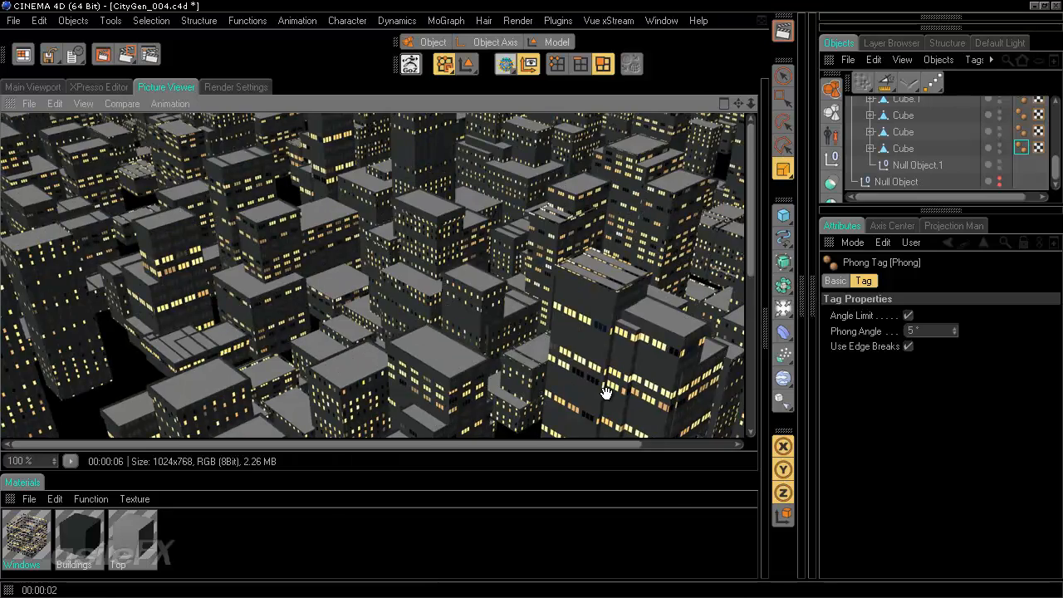
left_click_drag(606, 393, 254, 358)
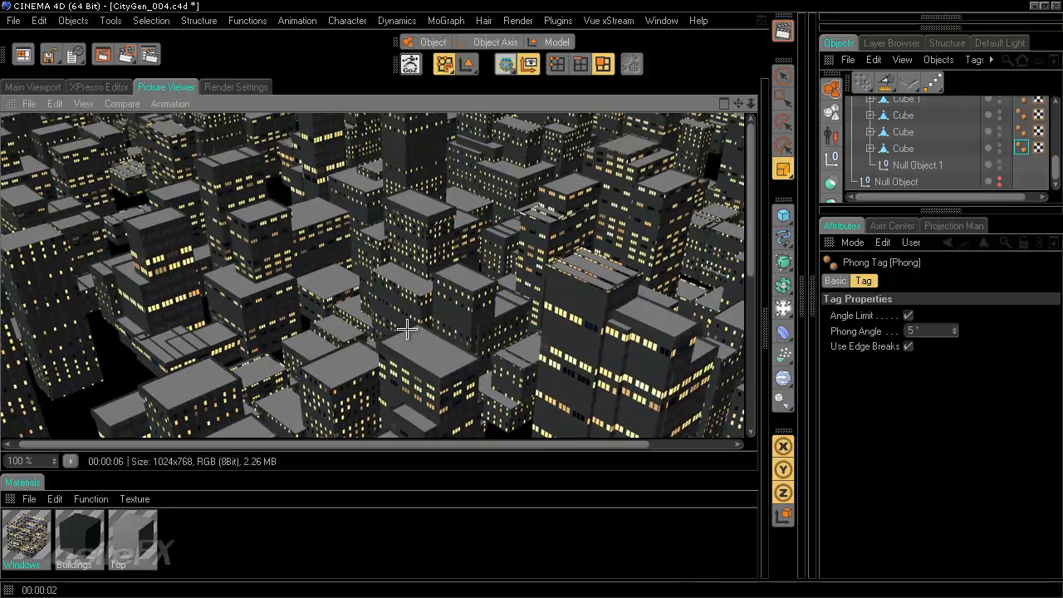
double_click(406, 329)
double_click(459, 301)
left_click_drag(514, 211, 472, 457)
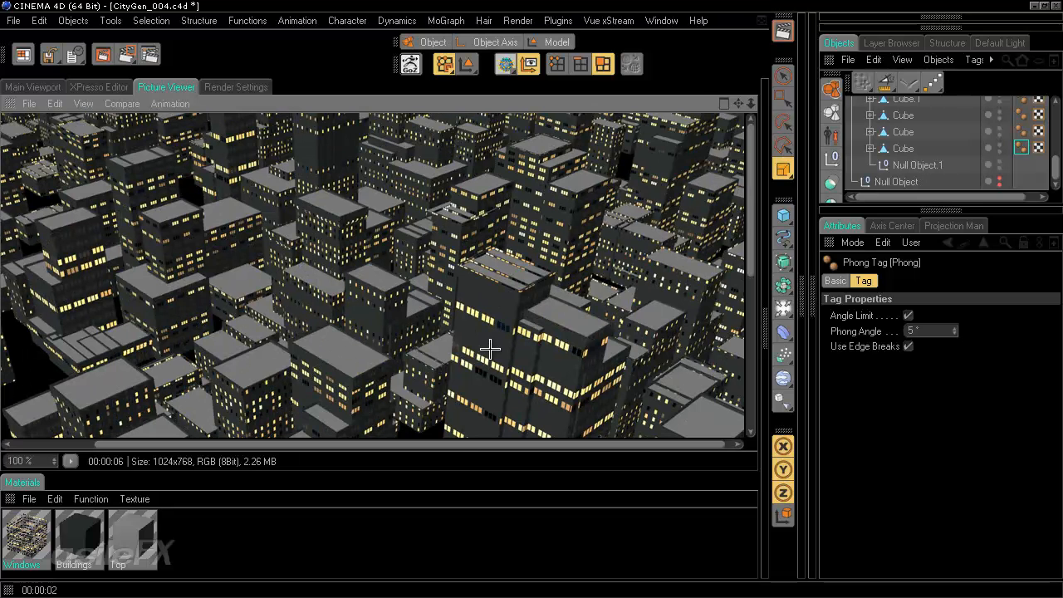
scroll(493, 340, "down", 1)
scroll(494, 340, "up", 1)
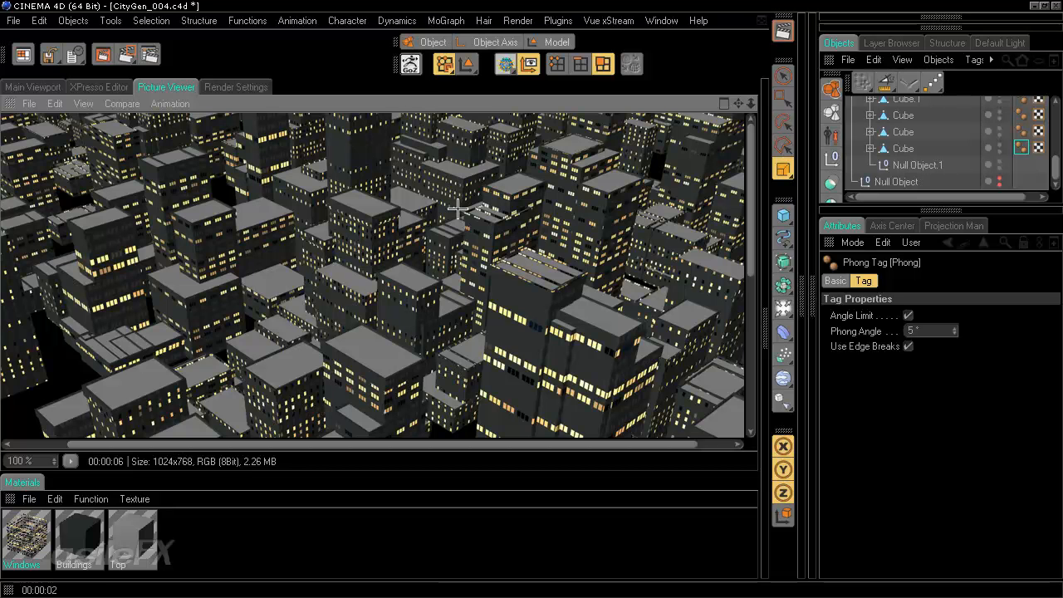
Return to the main viewport, fold away the Materials manager, and render the city from a lower camera angle showing the skyline
left_click(30, 86)
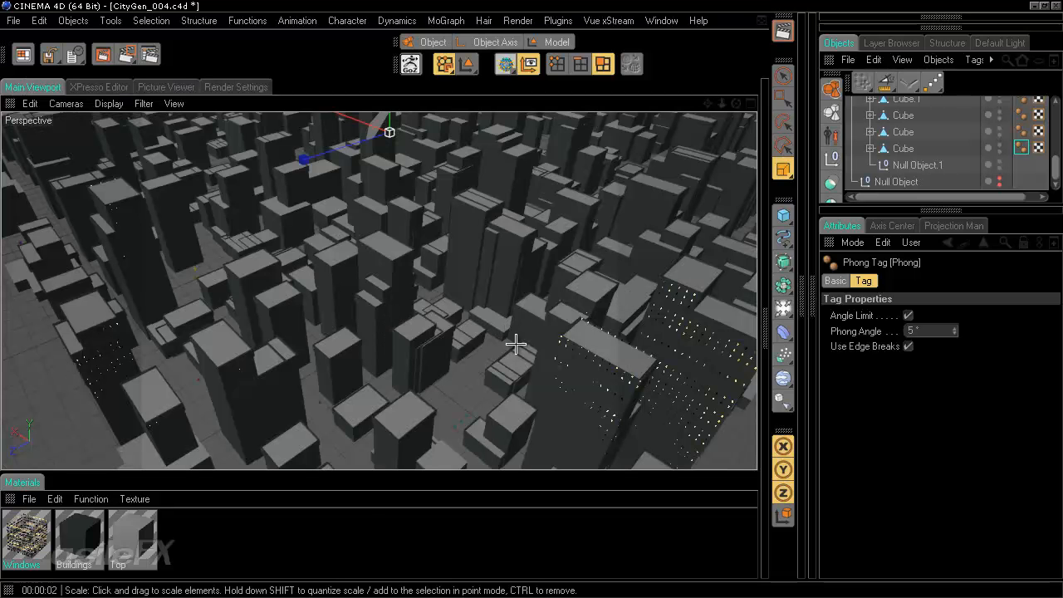
left_click(7, 510, "ctrl")
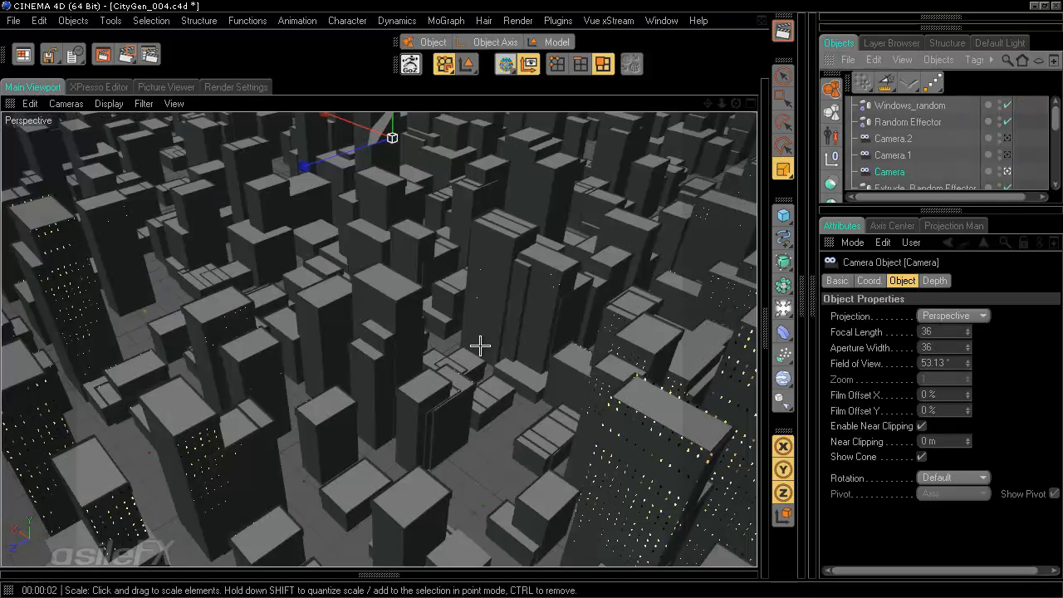
key("shift+r")
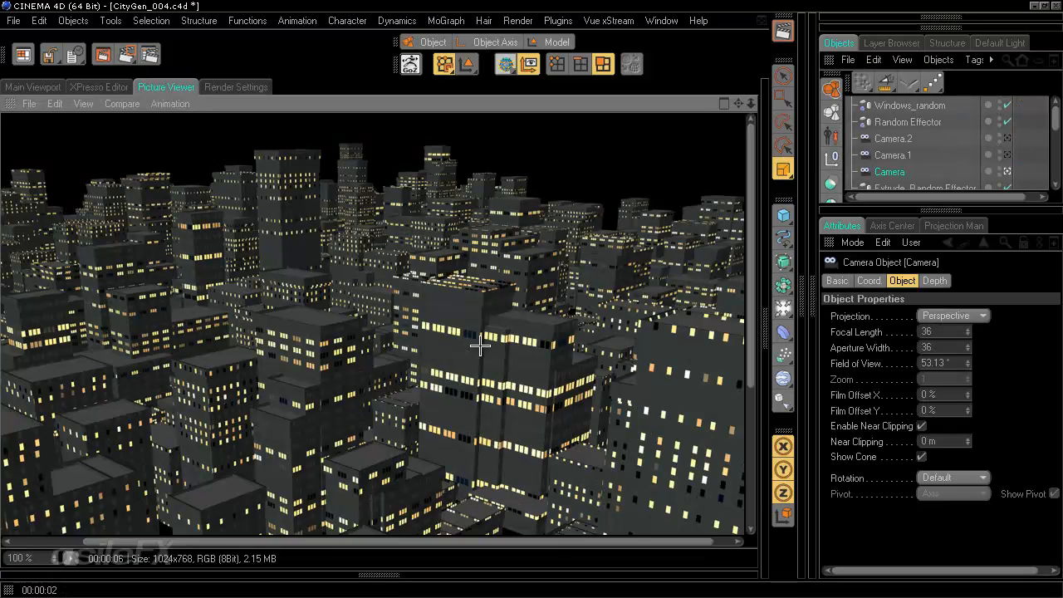
Examine the low-angle render, comparing the full skyline with the windows and rooftops of the central towers
left_click_drag(570, 368, 633, 430)
scroll(609, 388, "down", 2)
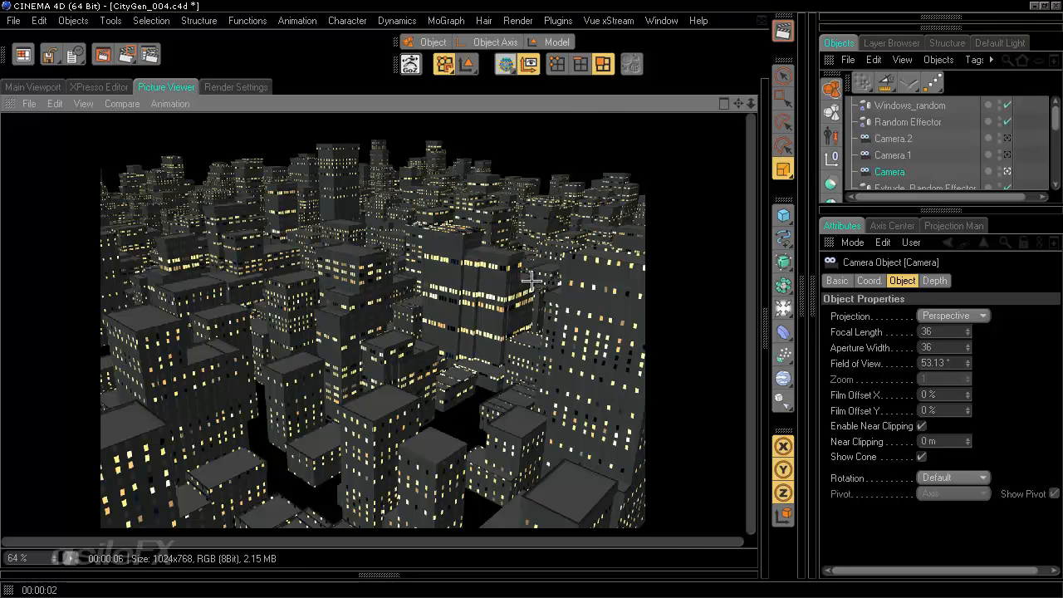
scroll(531, 282, "up", 2)
left_click_drag(551, 218, 488, 445)
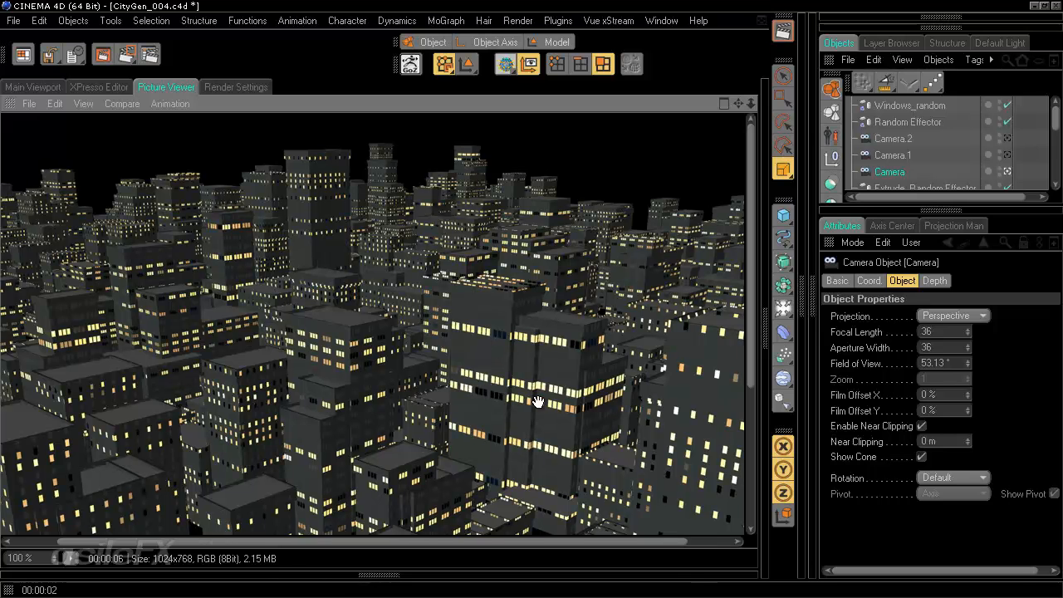
left_click_drag(538, 401, 424, 432)
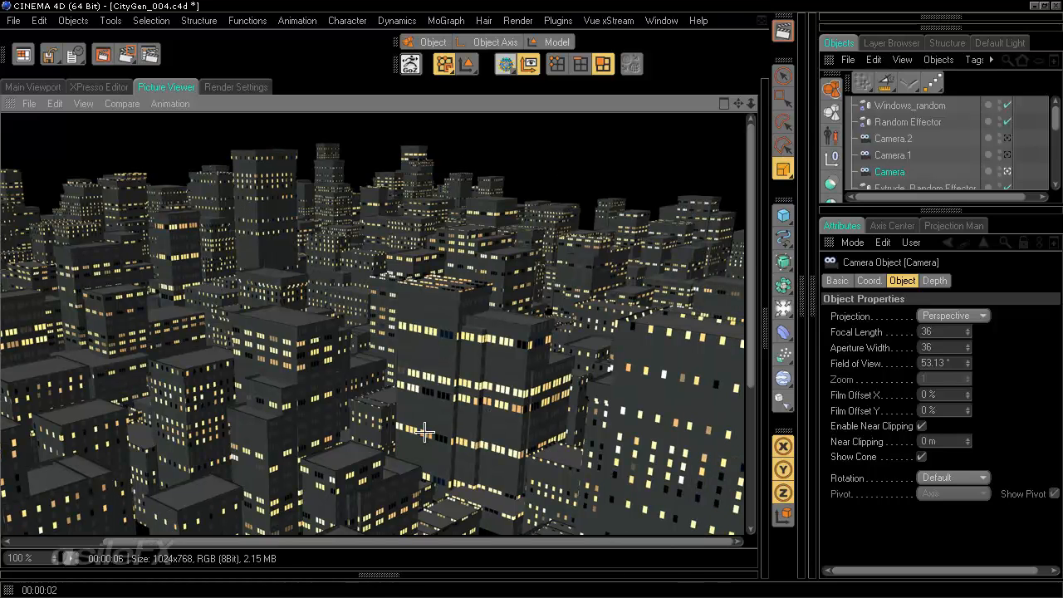
left_click_drag(344, 225, 465, 253)
left_click_drag(493, 129, 428, 133)
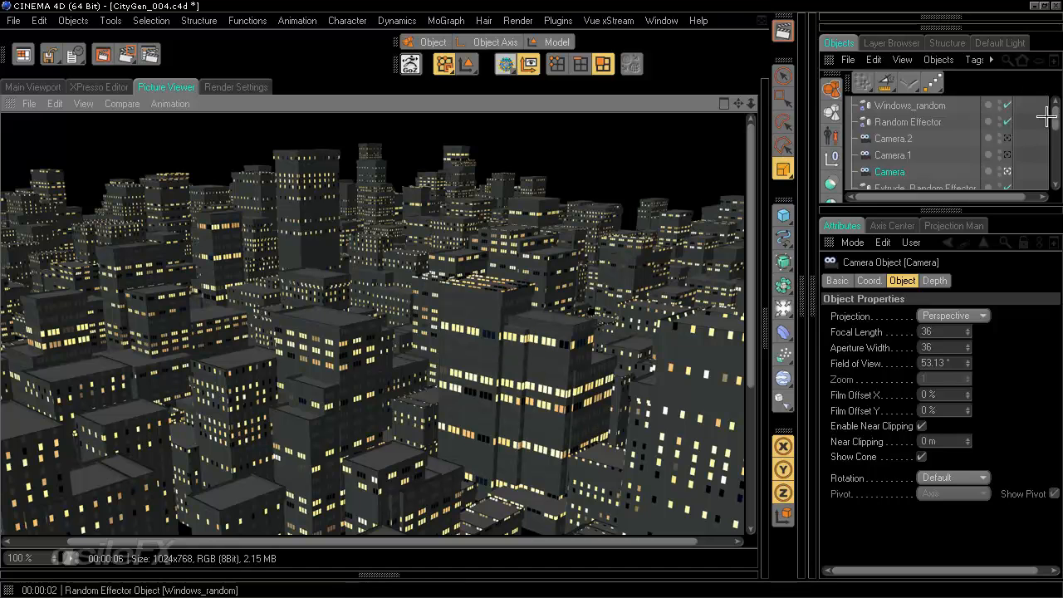
Bring the Cloner Object.1 hierarchy into view and enlarge the object manager to show its Quad Cloner and cubes
left_click_drag(1054, 119, 1053, 154)
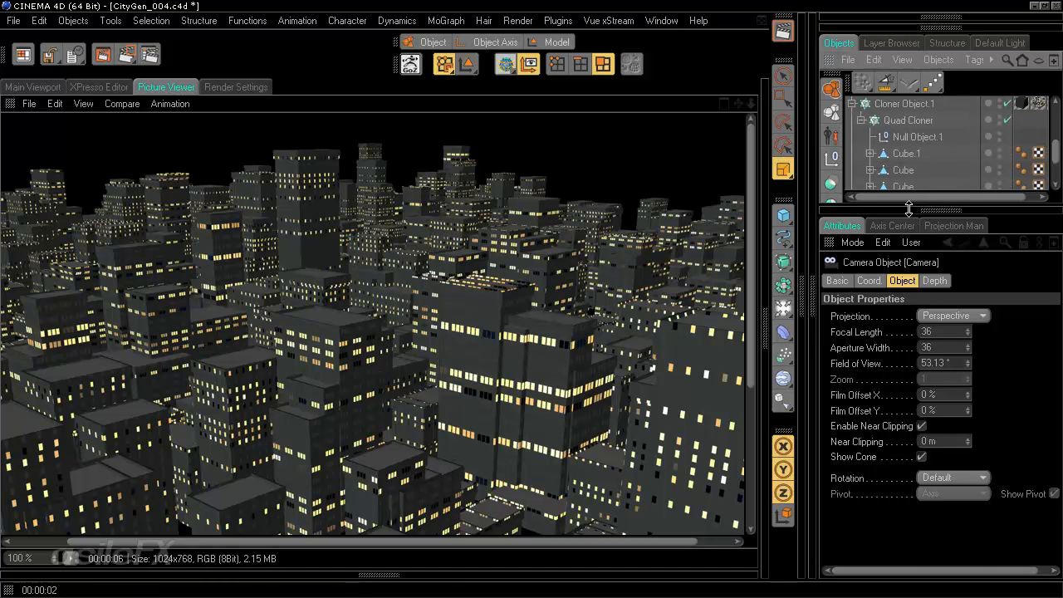
left_click_drag(913, 205, 917, 309)
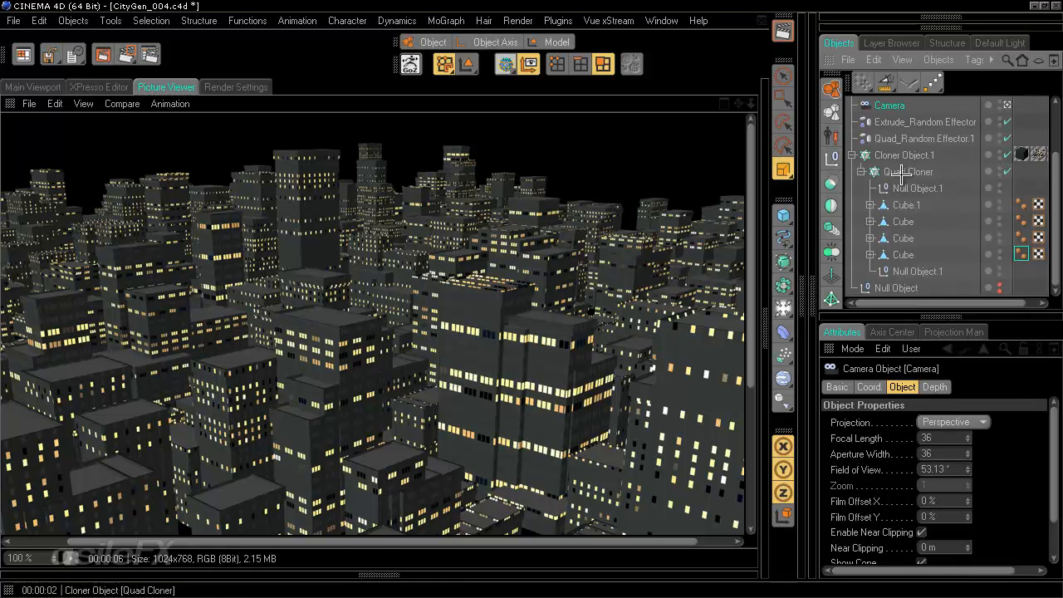